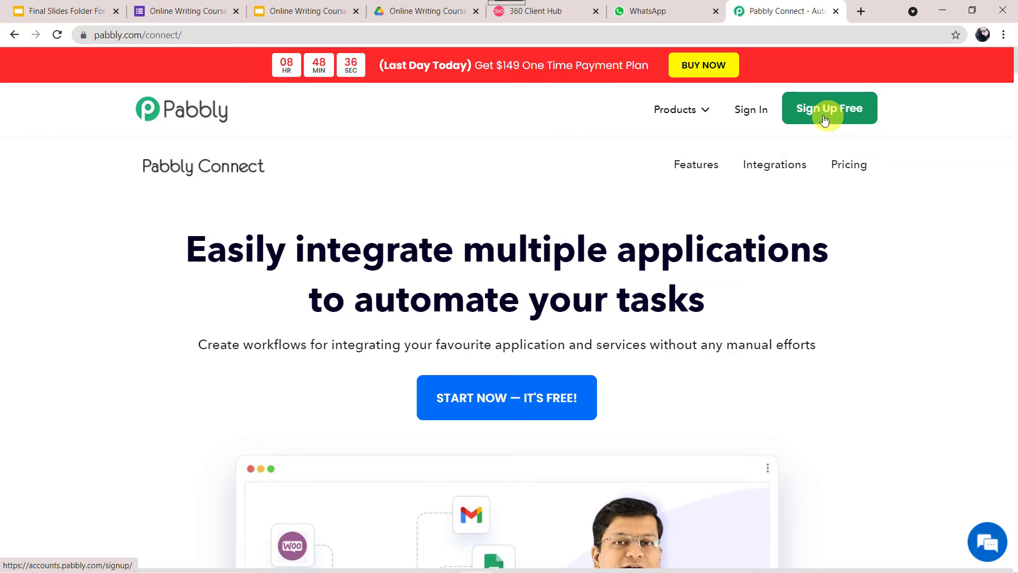
Sign in, open Connect, and create the workflow 'Send Certificates of Online Writing Course on WhatsApp'
{"action": "left_click", "coordinate": [749, 115]}
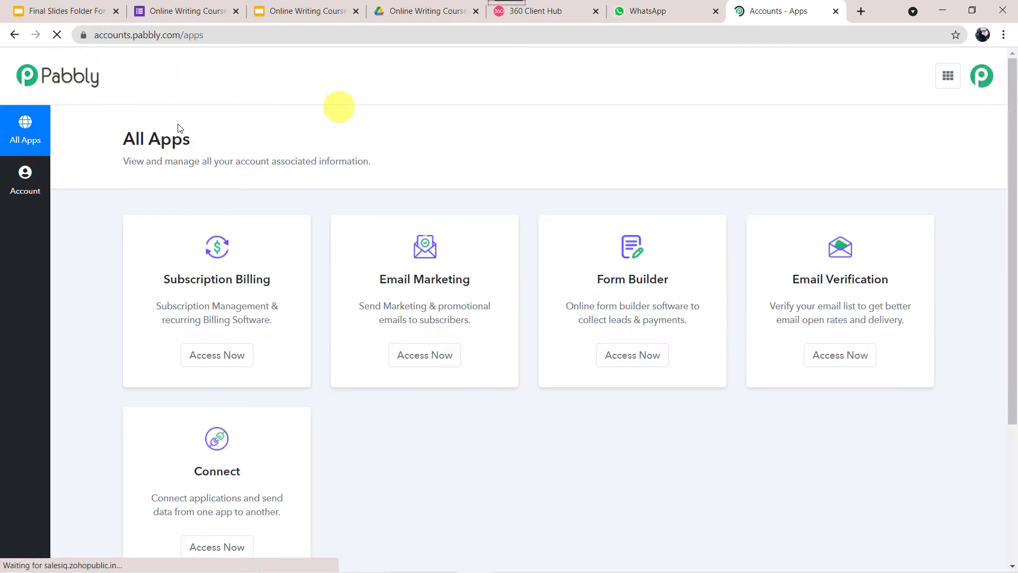
{"action": "scroll", "coordinate": [286, 165], "scroll_direction": "down", "scroll_amount": 3}
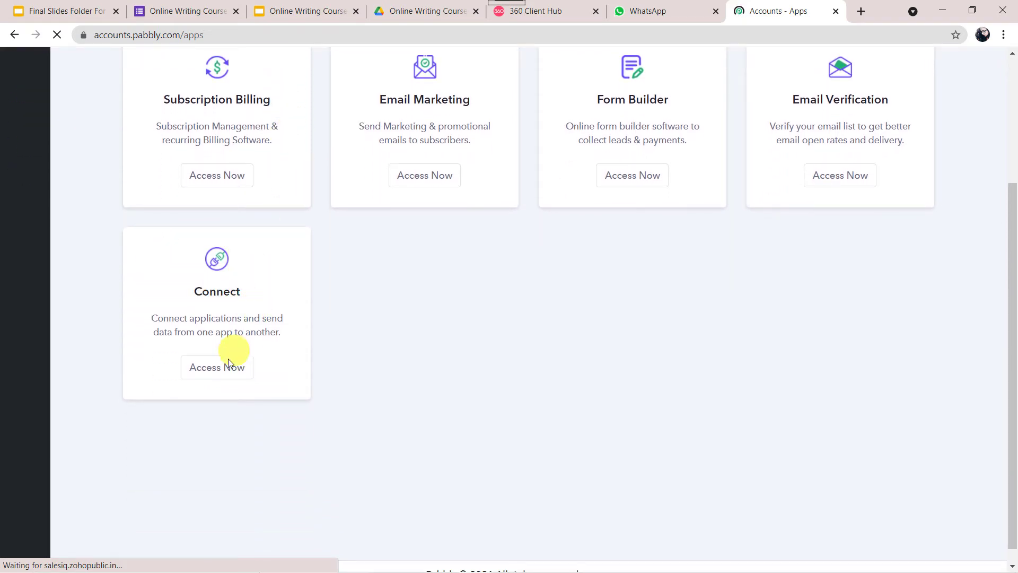
{"action": "left_click", "coordinate": [217, 373]}
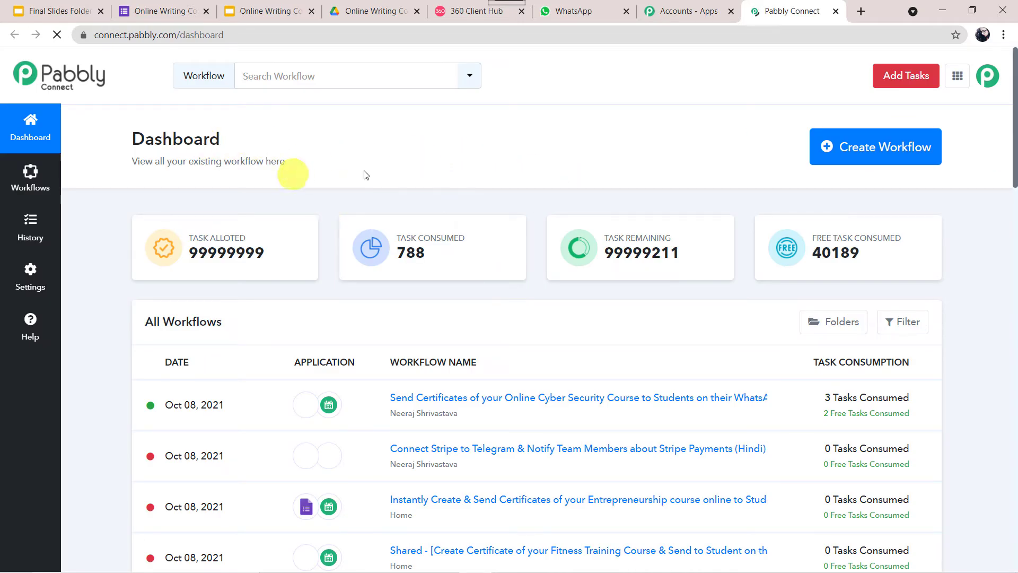
{"action": "left_click", "coordinate": [870, 157]}
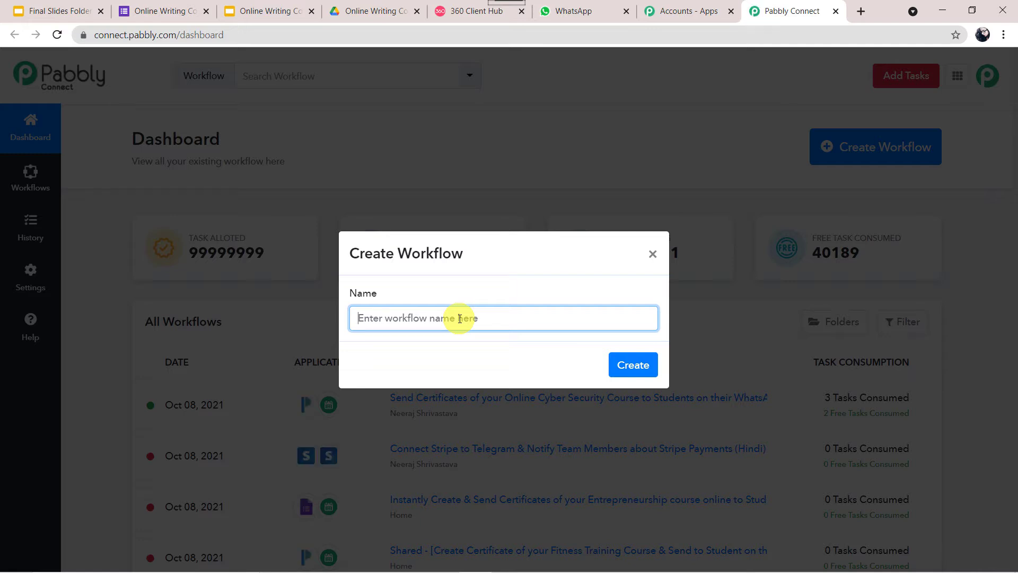
{"action": "type", "text": "Send Certificates of Online Writing Course on WhatsApp"}
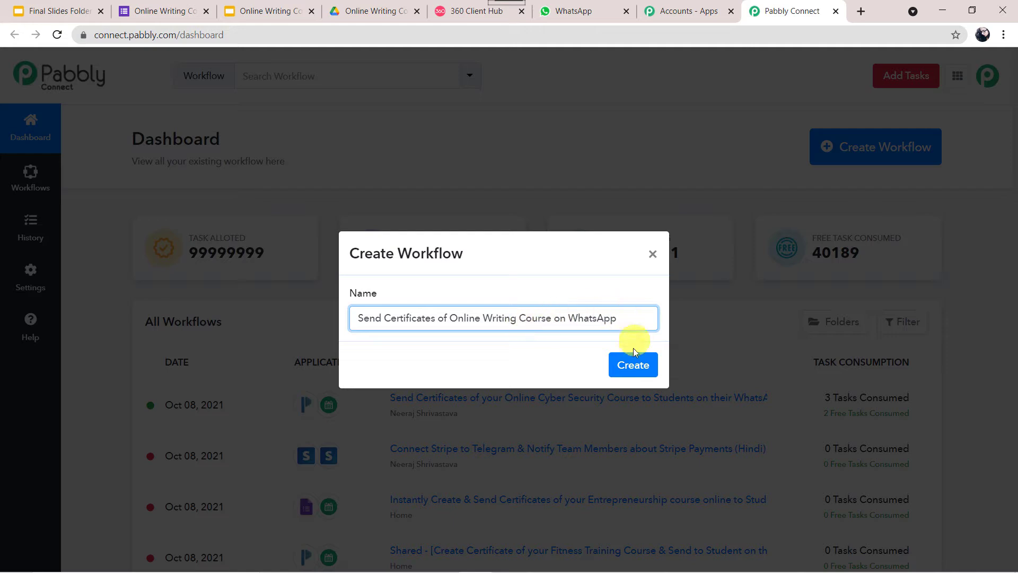
{"action": "left_click", "coordinate": [633, 366]}
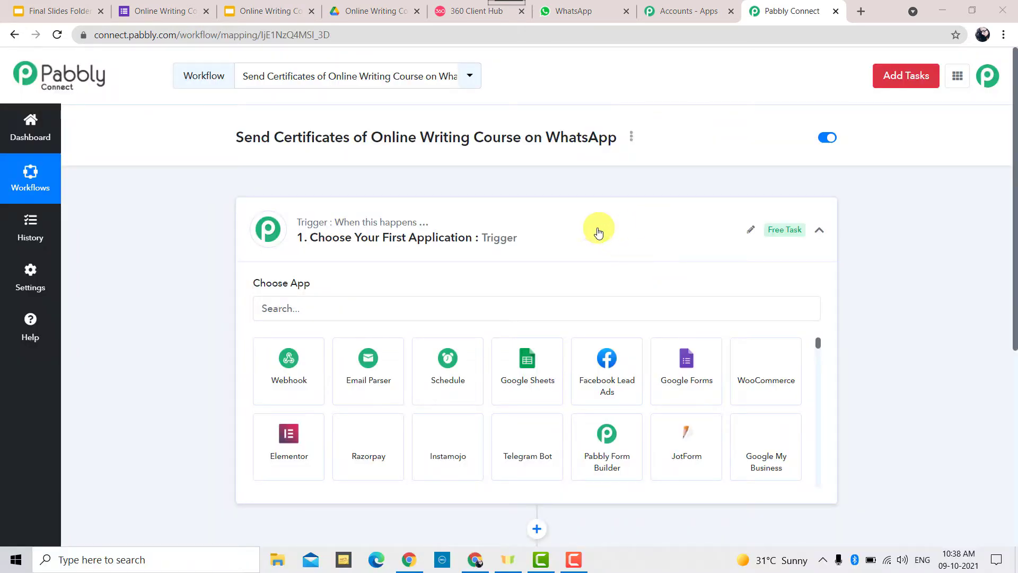
Search 'Google F' and set the trigger to Google Forms with the New Response in Spreadsheet event
{"action": "left_click", "coordinate": [630, 231]}
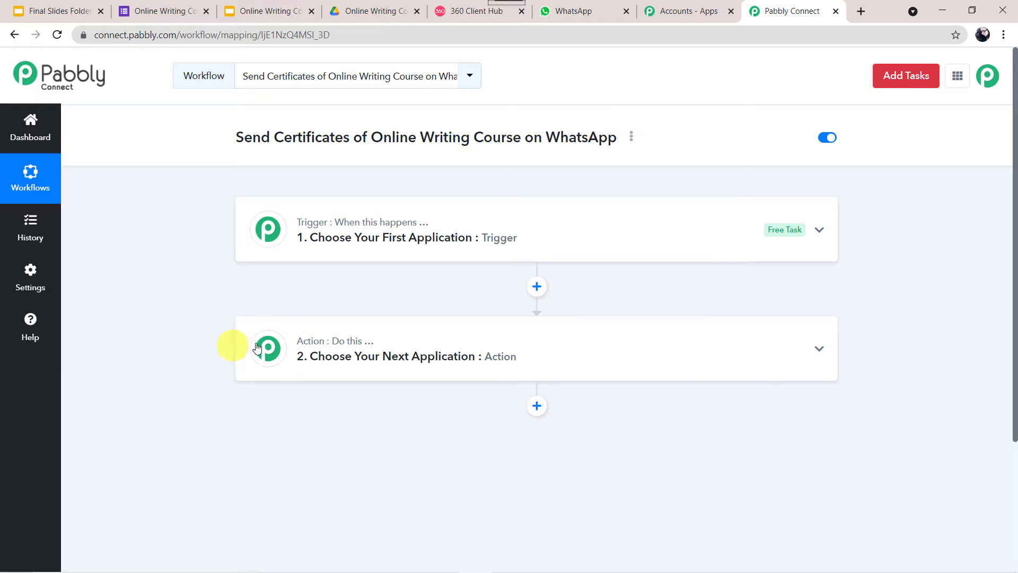
{"action": "left_click", "coordinate": [601, 241]}
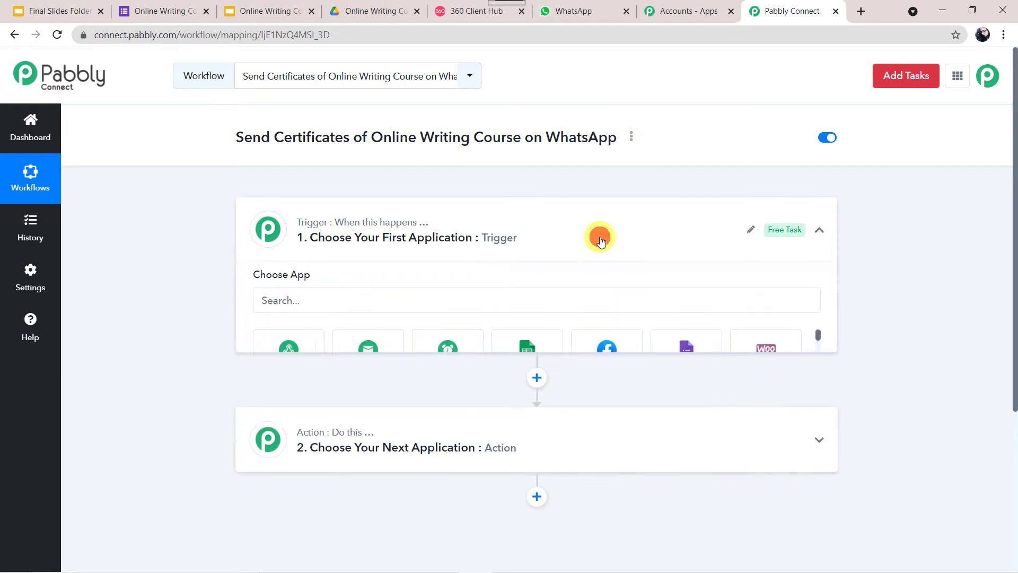
{"action": "left_click", "coordinate": [344, 303]}
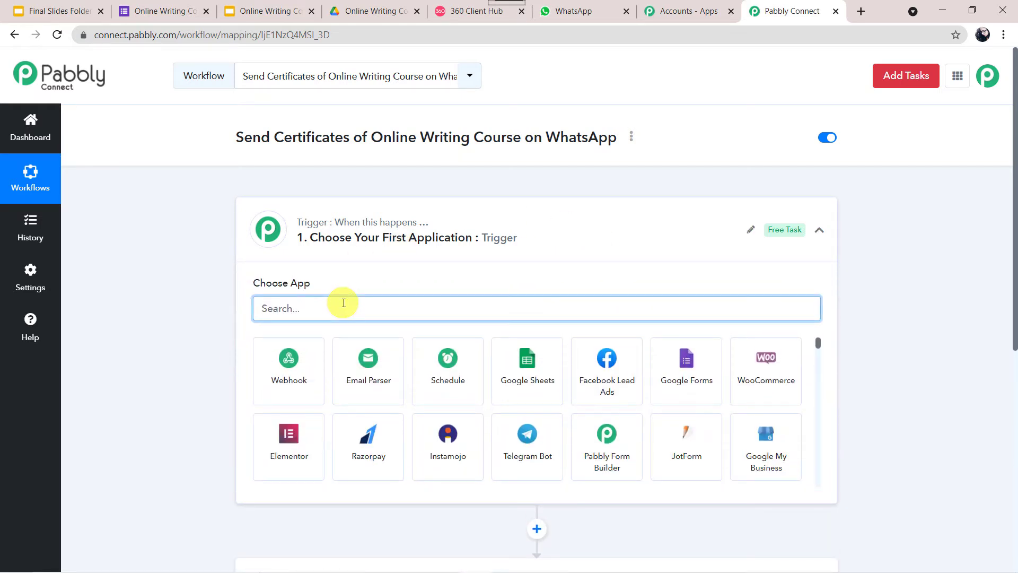
{"action": "type", "text": "G"}
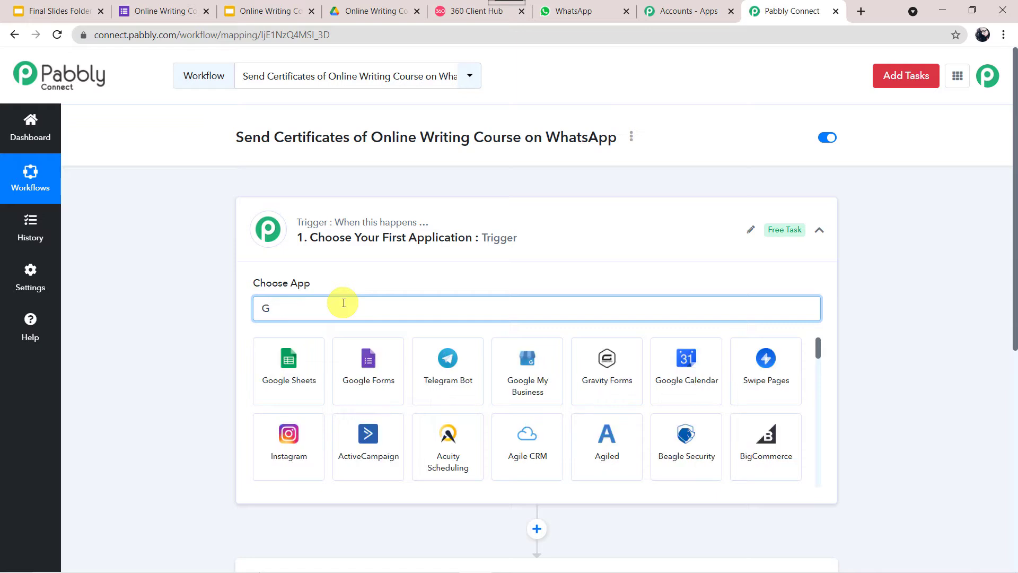
{"action": "type", "text": "oogle "}
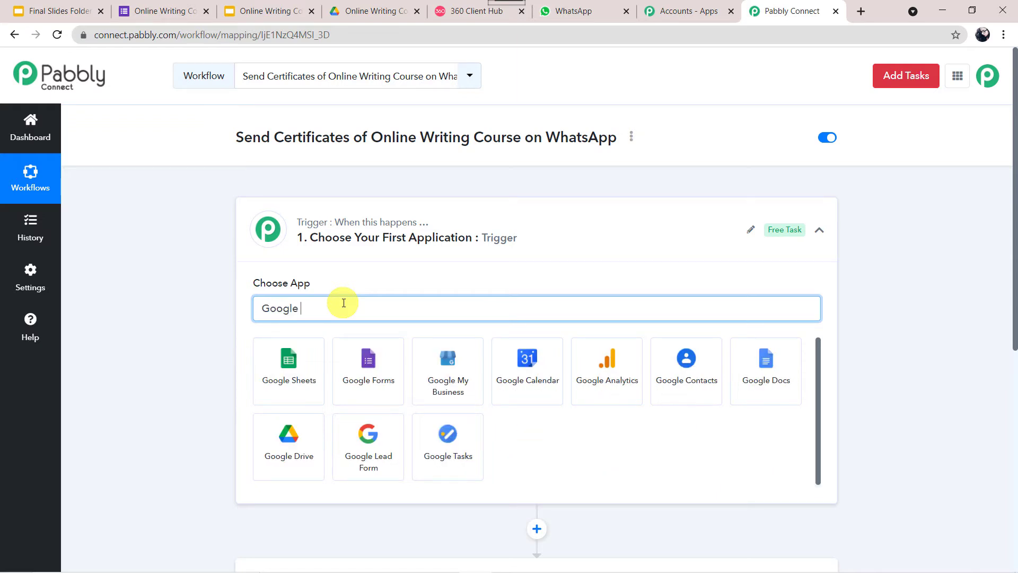
{"action": "type", "text": "F"}
{"action": "left_click", "coordinate": [279, 383]}
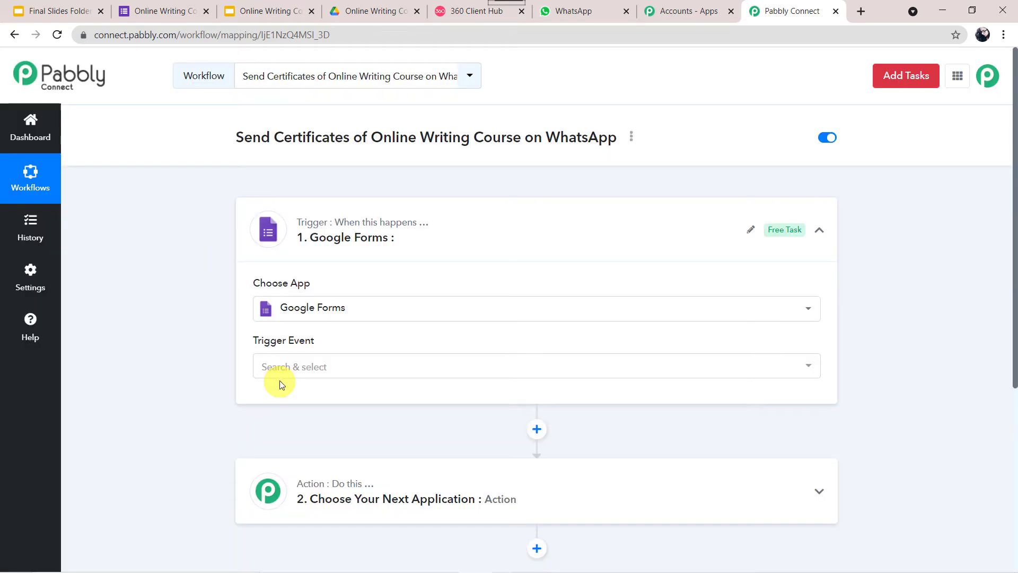
{"action": "left_click", "coordinate": [288, 365]}
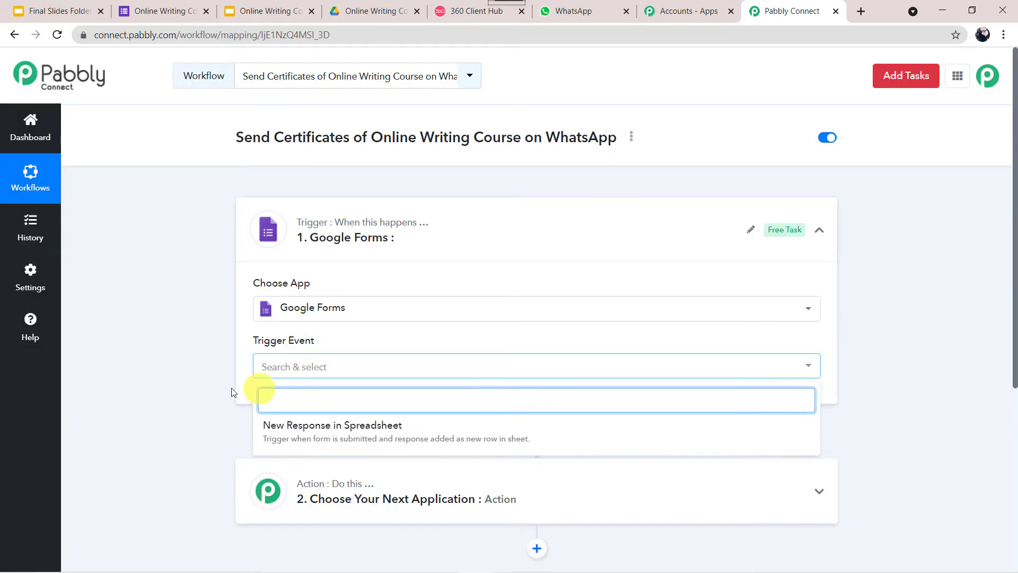
{"action": "left_click", "coordinate": [319, 427]}
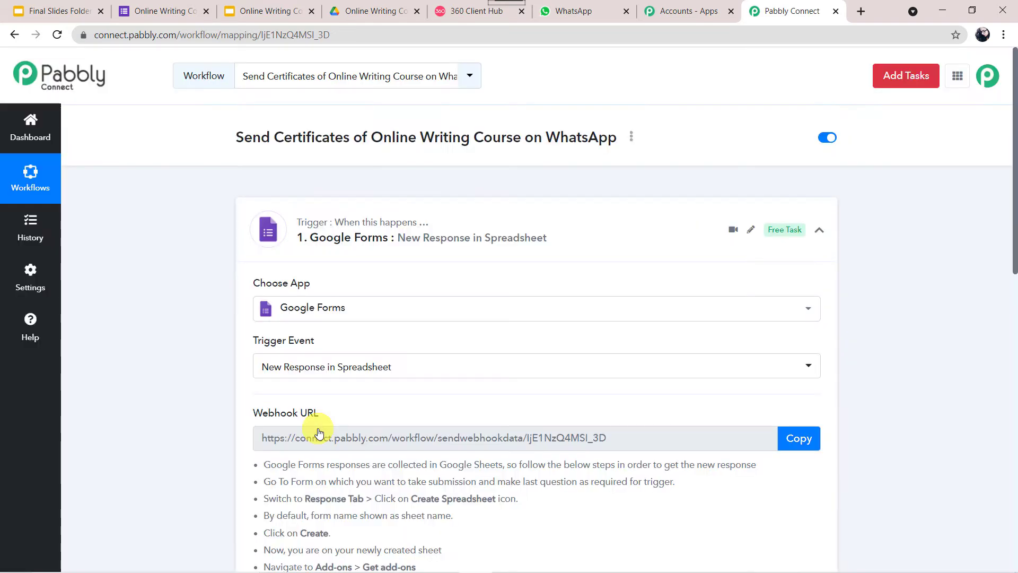
{"action": "scroll", "coordinate": [318, 430], "scroll_direction": "down", "scroll_amount": 3}
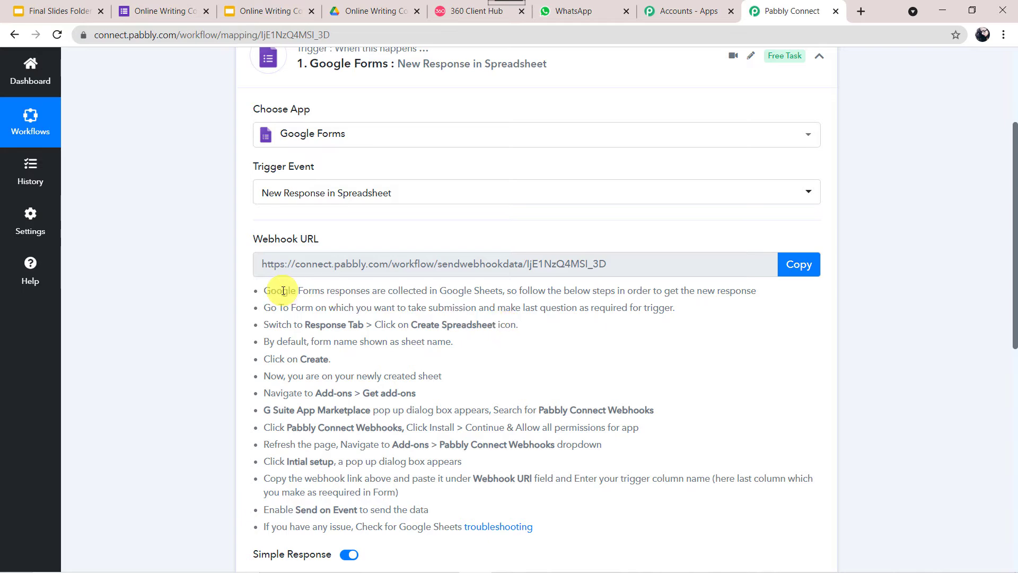
Switch to the Online Writing Course Certificate Form and open its respondent preview
{"action": "left_click", "coordinate": [175, 12]}
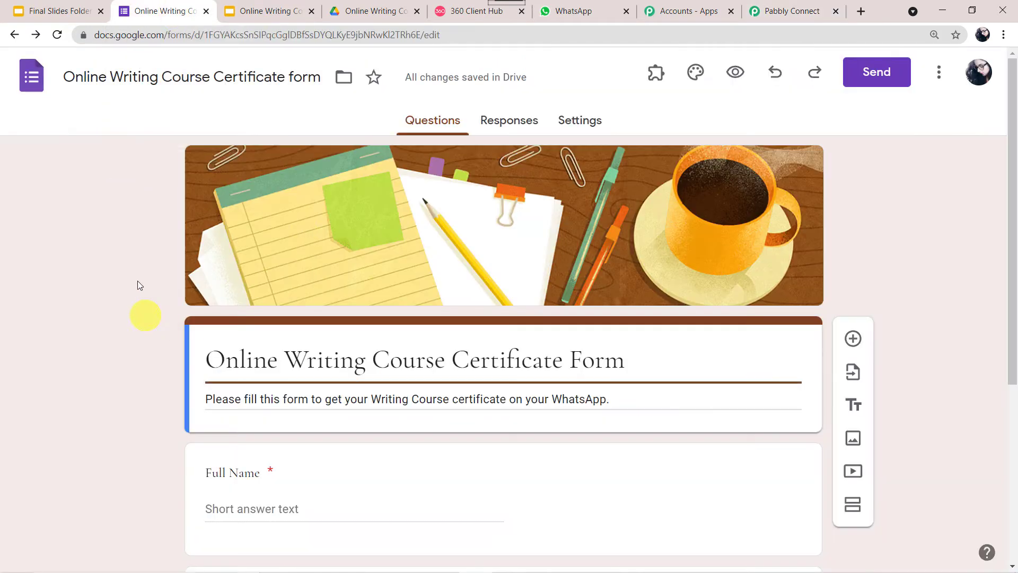
{"action": "scroll", "coordinate": [179, 298], "scroll_direction": "down", "scroll_amount": 2}
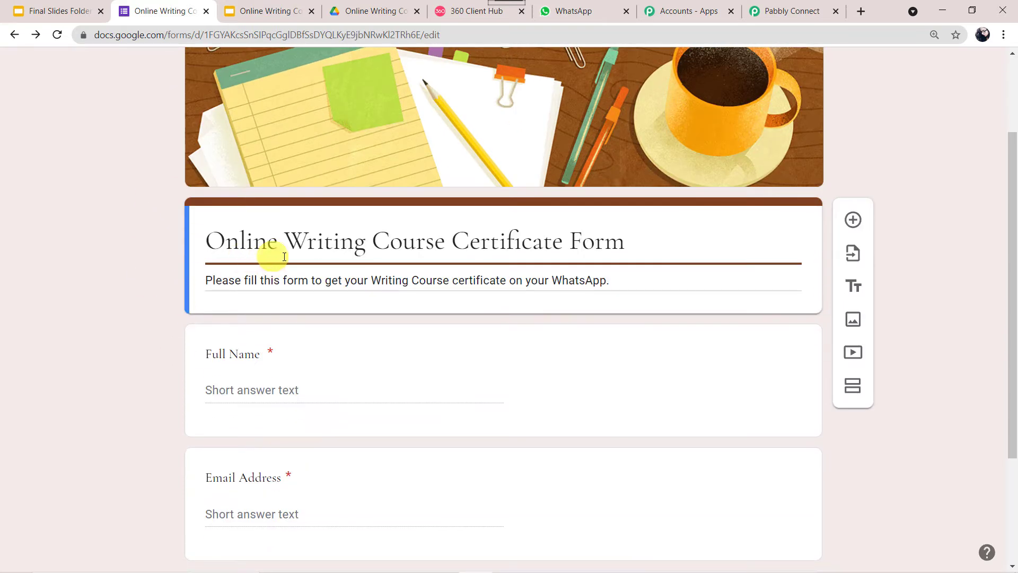
{"action": "left_click", "coordinate": [111, 412]}
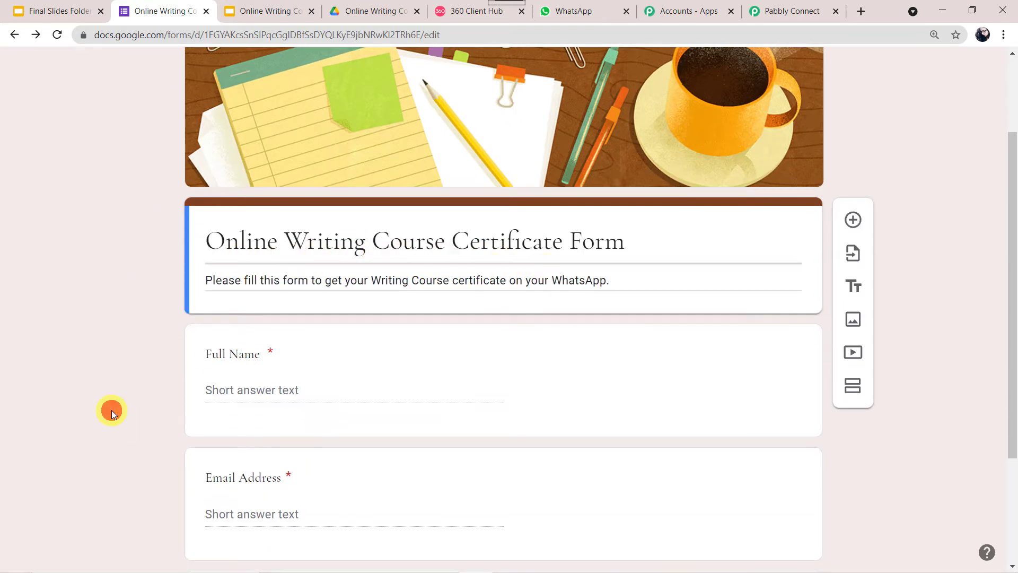
{"action": "scroll", "coordinate": [111, 411], "scroll_direction": "down", "scroll_amount": 2}
{"action": "scroll", "coordinate": [112, 409], "scroll_direction": "down", "scroll_amount": 1}
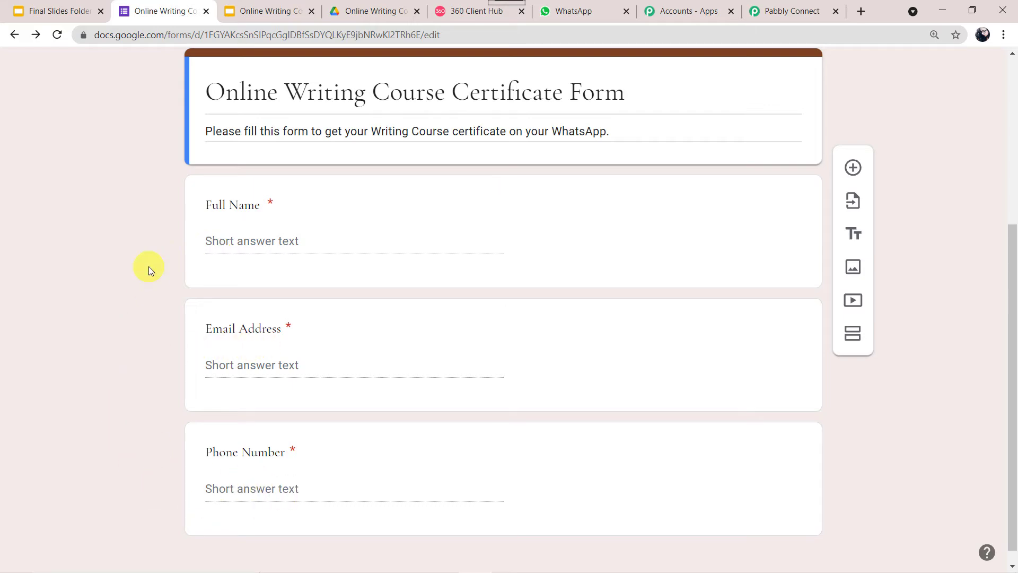
{"action": "scroll", "coordinate": [148, 266], "scroll_direction": "up", "scroll_amount": 5}
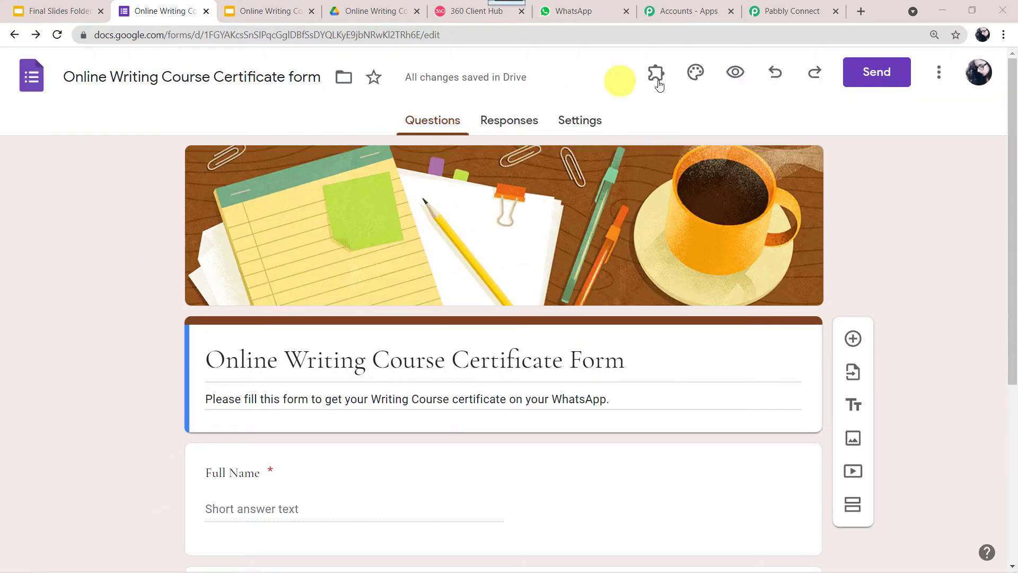
{"action": "left_click", "coordinate": [737, 77]}
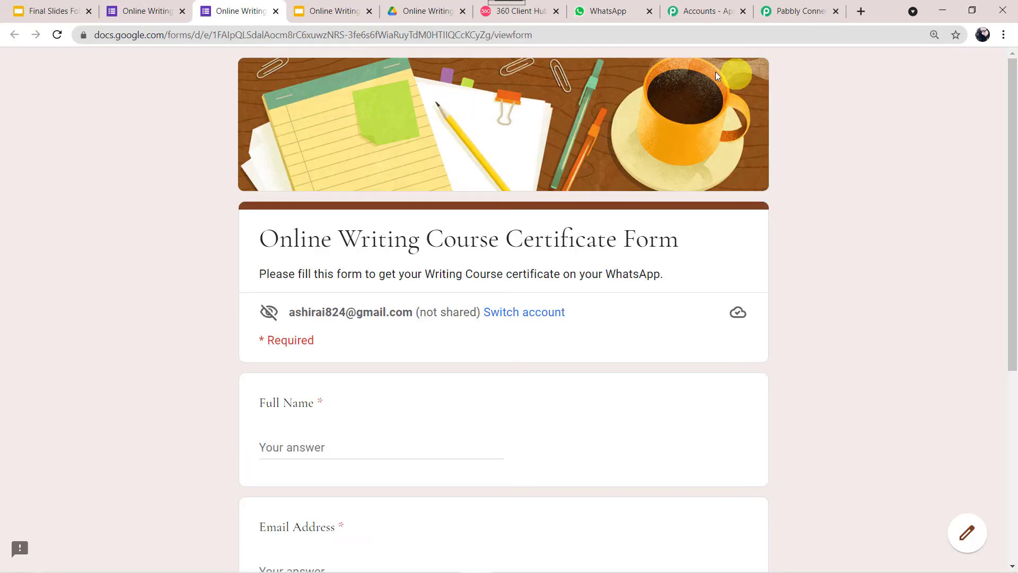
Fill in a test full name, email address and phone number, then submit the form
{"action": "scroll", "coordinate": [104, 335], "scroll_direction": "down", "scroll_amount": 5}
{"action": "left_click", "coordinate": [292, 174]}
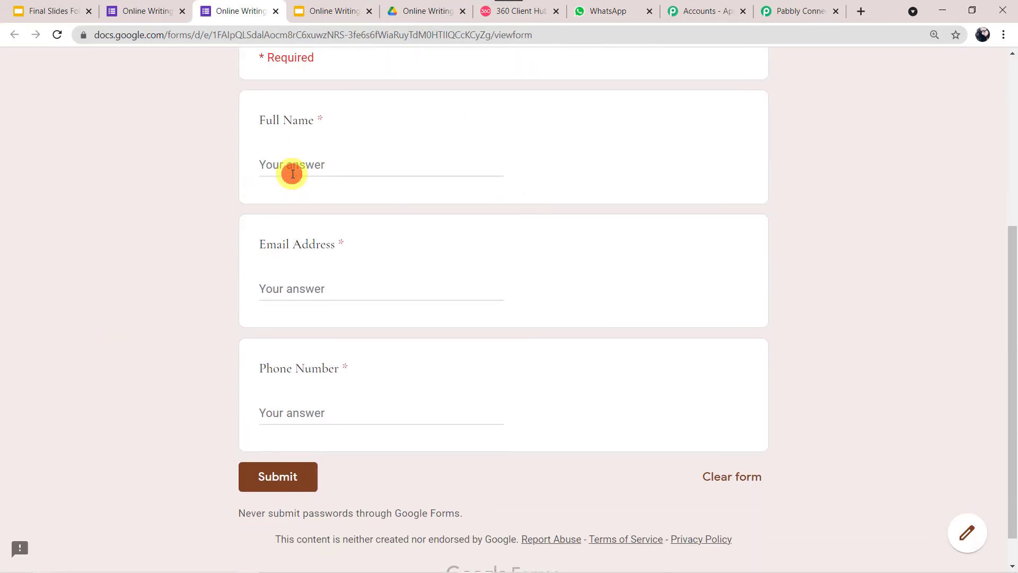
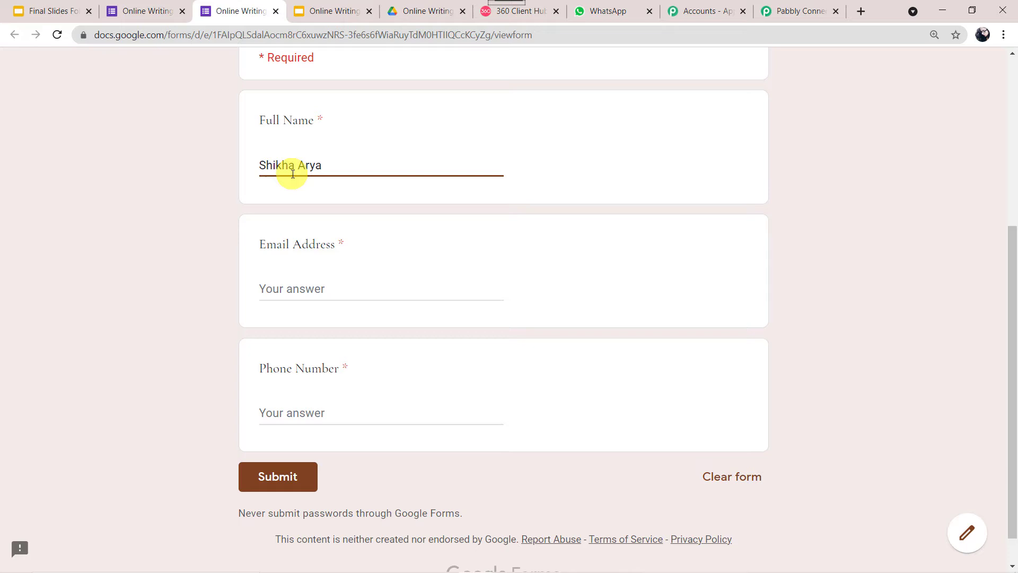
{"action": "key", "text": "Tab"}
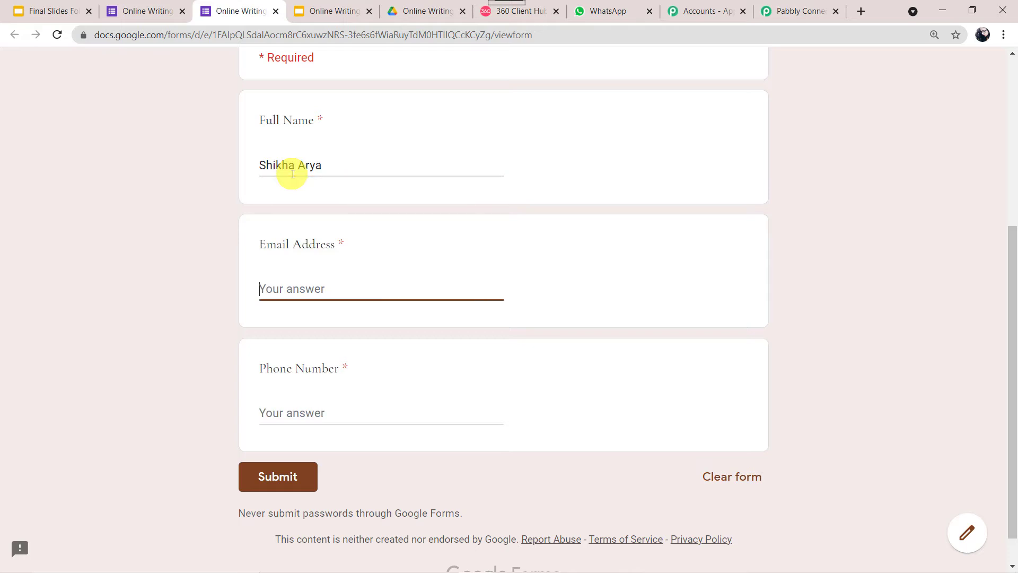
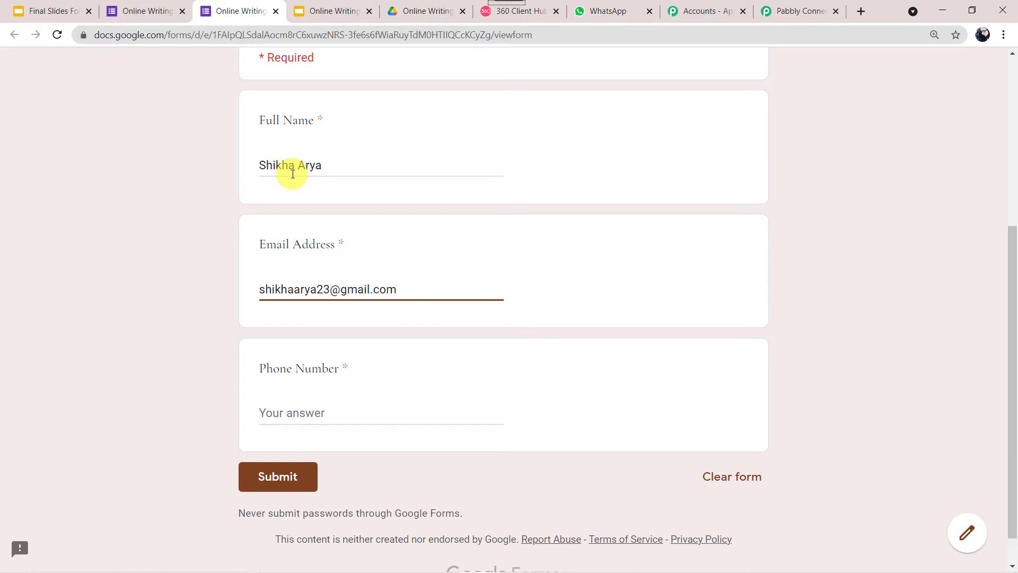
{"action": "key", "text": "Tab"}
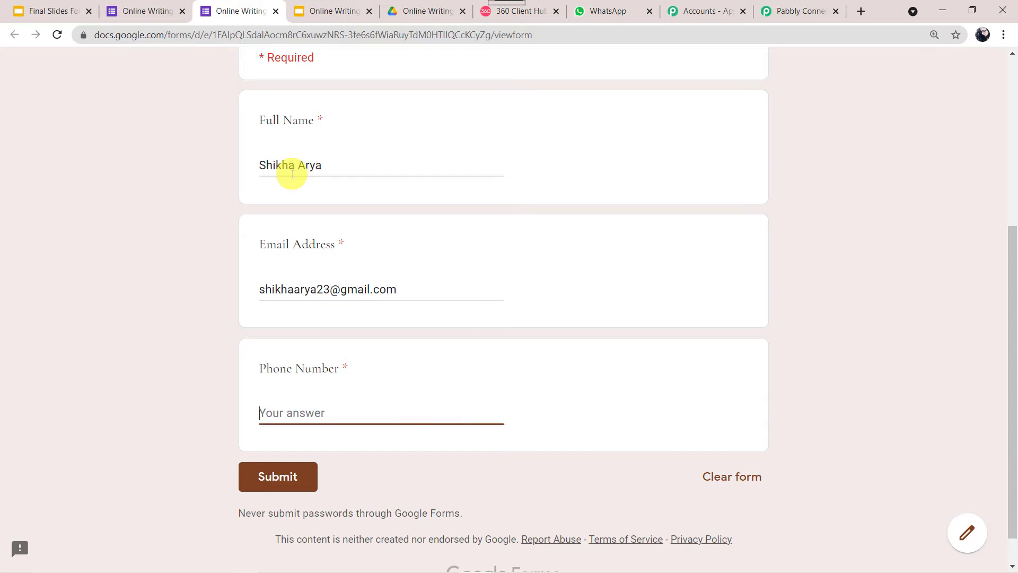
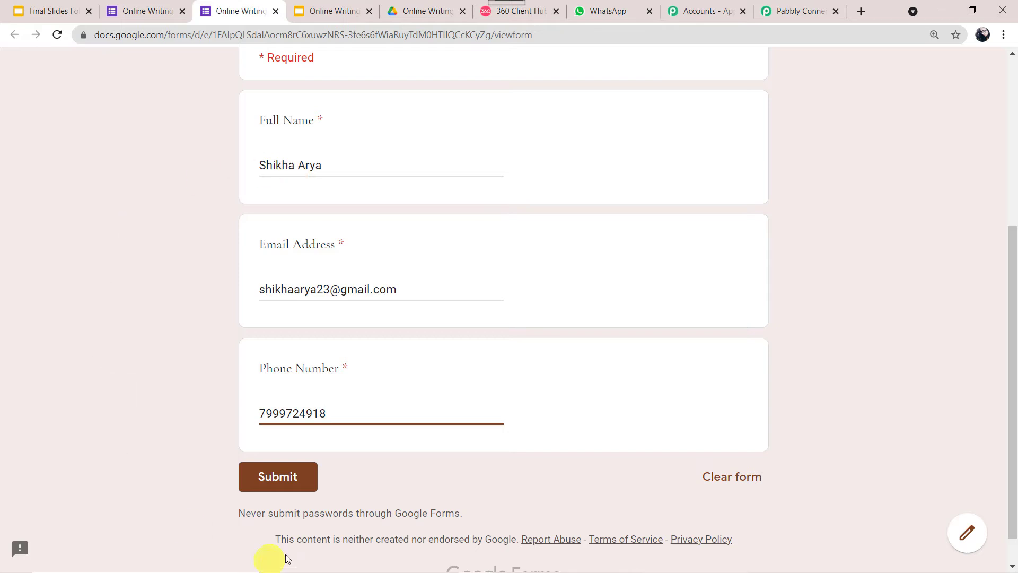
{"action": "left_click", "coordinate": [295, 480]}
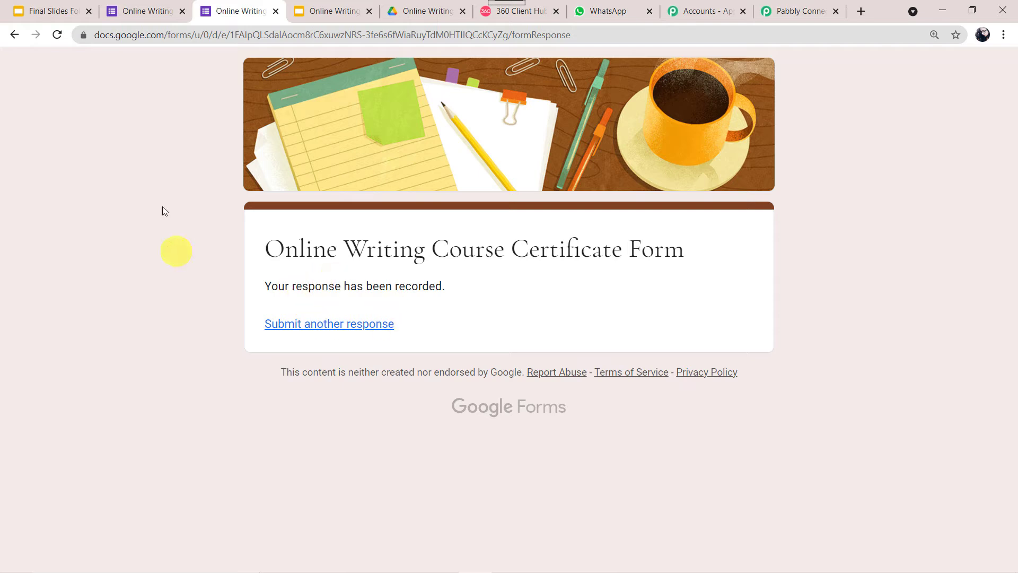
From the Responses tab, link responses to a new 'Online Writing Course Certificate form (Responses)' spreadsheet
{"action": "left_click", "coordinate": [156, 7]}
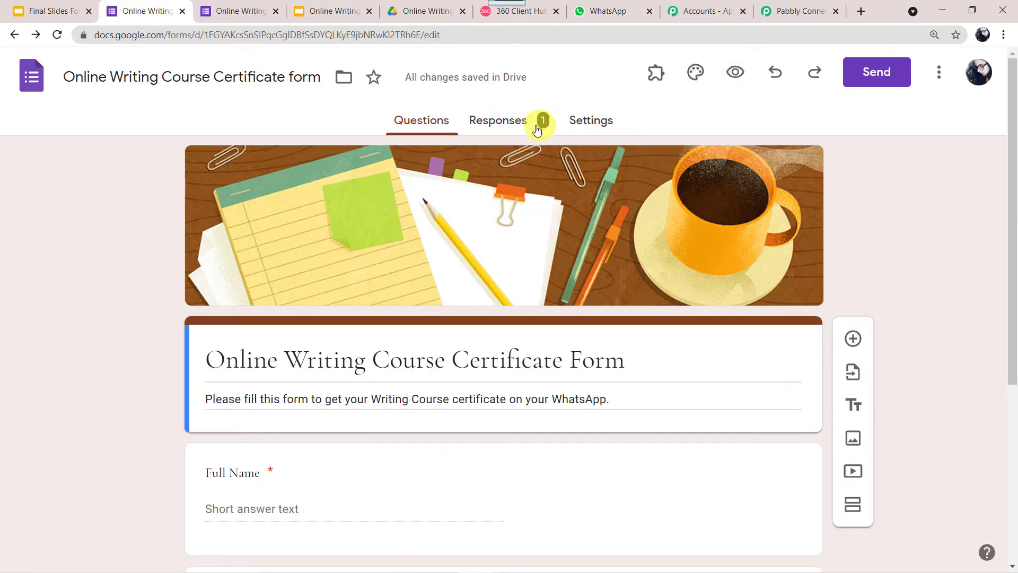
{"action": "left_click", "coordinate": [506, 121]}
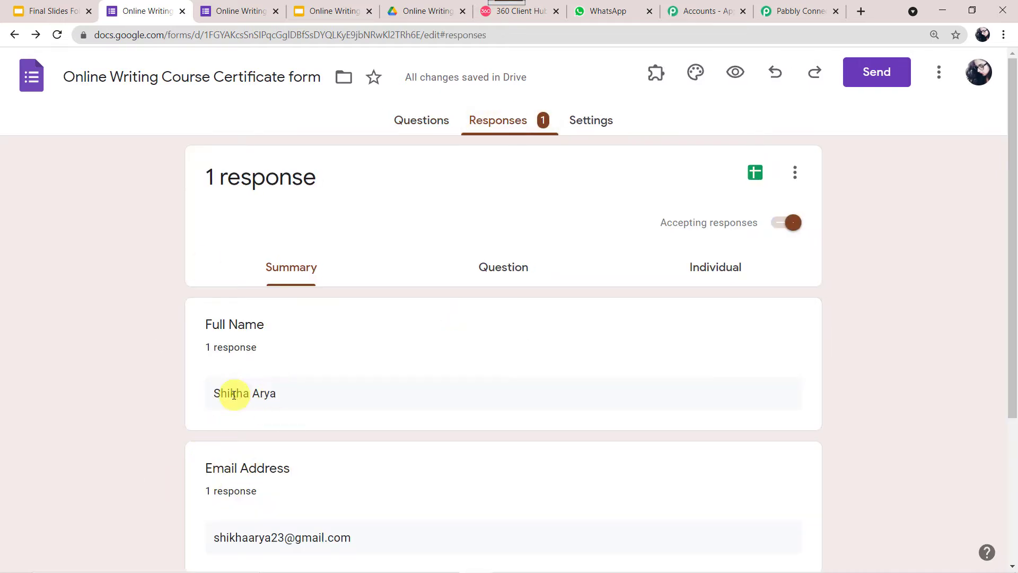
{"action": "scroll", "coordinate": [243, 480], "scroll_direction": "down", "scroll_amount": 4}
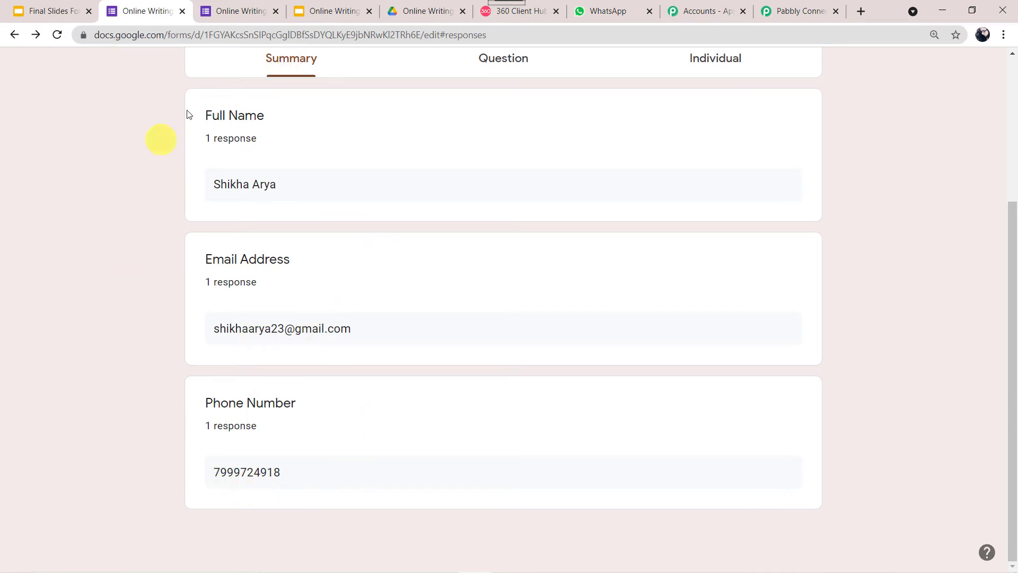
{"action": "scroll", "coordinate": [290, 181], "scroll_direction": "up", "scroll_amount": 4}
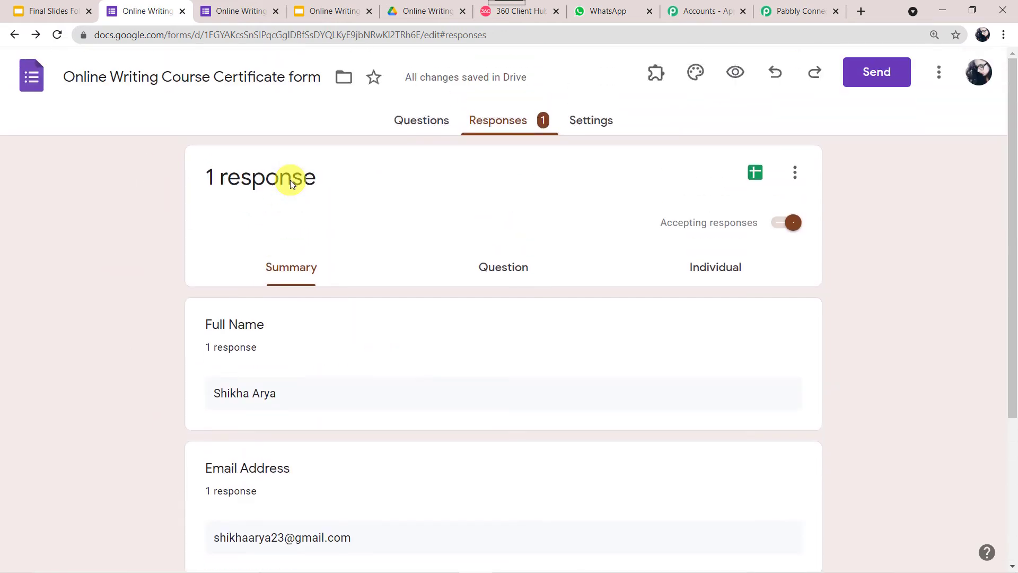
{"action": "left_click", "coordinate": [796, 175]}
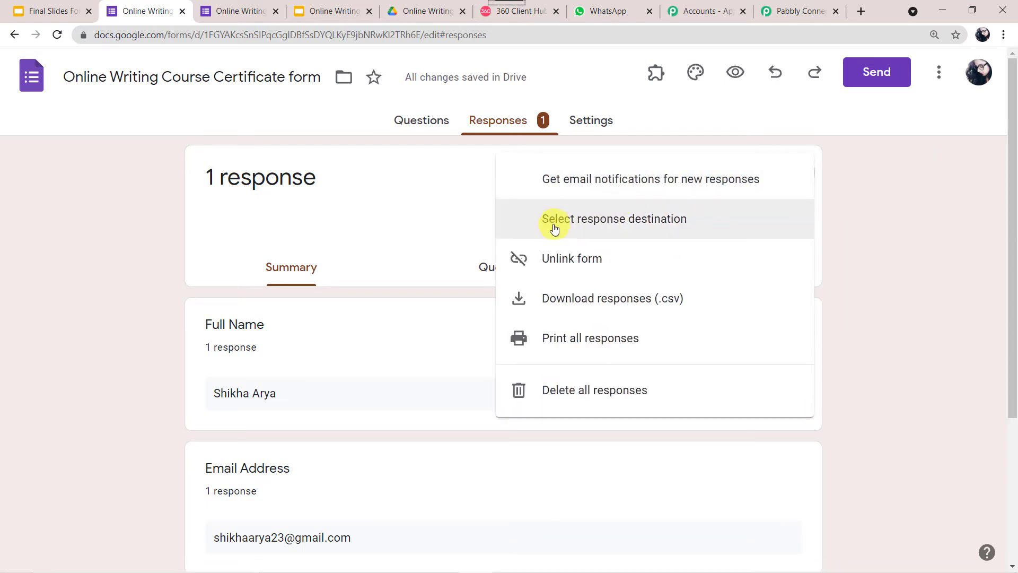
{"action": "left_click", "coordinate": [678, 224]}
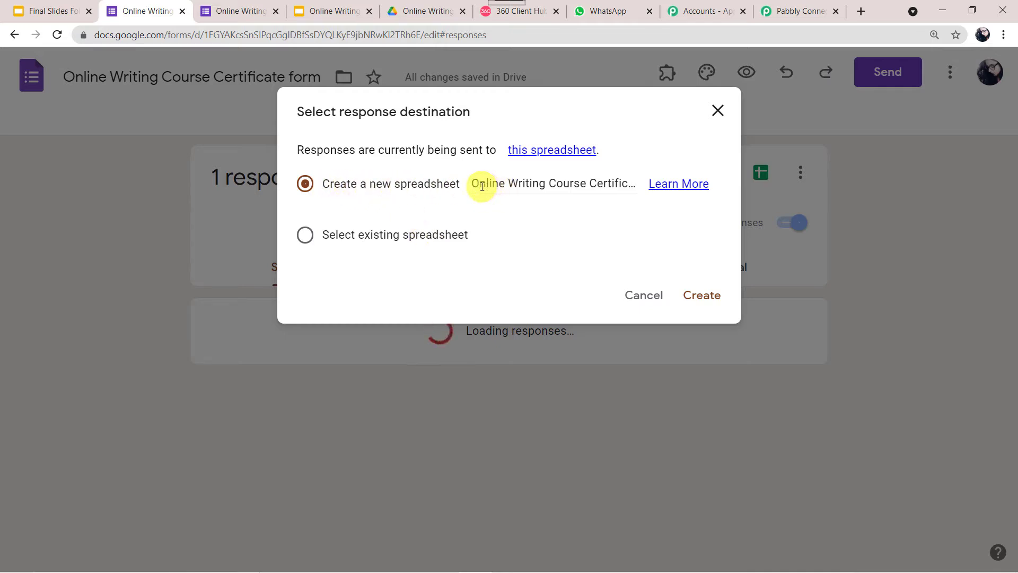
{"action": "left_click", "coordinate": [590, 186]}
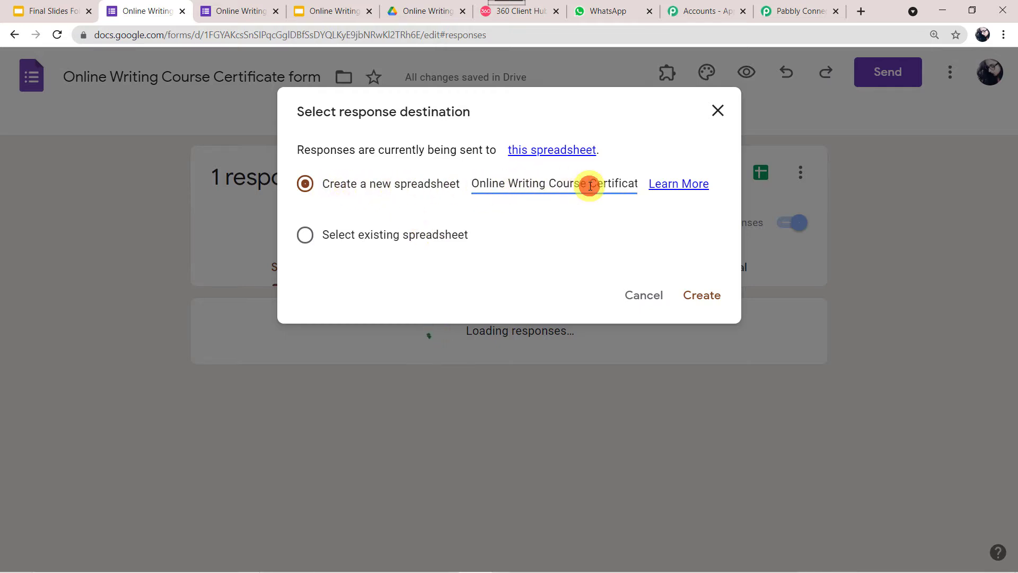
{"action": "key", "text": "Right"}
{"action": "key", "text": "Right"}
{"action": "key", "text": "Right"}
{"action": "key", "text": "Right"}
{"action": "key", "text": "Right"}
{"action": "key", "text": "Right"}
{"action": "key", "text": "Right"}
{"action": "key", "text": "Right"}
{"action": "key", "text": "Right"}
{"action": "key", "text": "Right"}
{"action": "key", "text": "Right"}
{"action": "key", "text": "Right"}
{"action": "key", "text": "Right"}
{"action": "key", "text": "Right"}
{"action": "key", "text": "Right"}
{"action": "key", "text": "Right"}
{"action": "key", "text": "Right"}
{"action": "key", "text": "Right"}
{"action": "key", "text": "Right"}
{"action": "key", "text": "Right"}
{"action": "key", "text": "Right"}
{"action": "key", "text": "Right"}
{"action": "key", "text": "Right"}
{"action": "key", "text": "Right"}
{"action": "key", "text": "Right"}
{"action": "key", "text": "Right"}
{"action": "key", "text": "Right"}
{"action": "key", "text": "Right"}
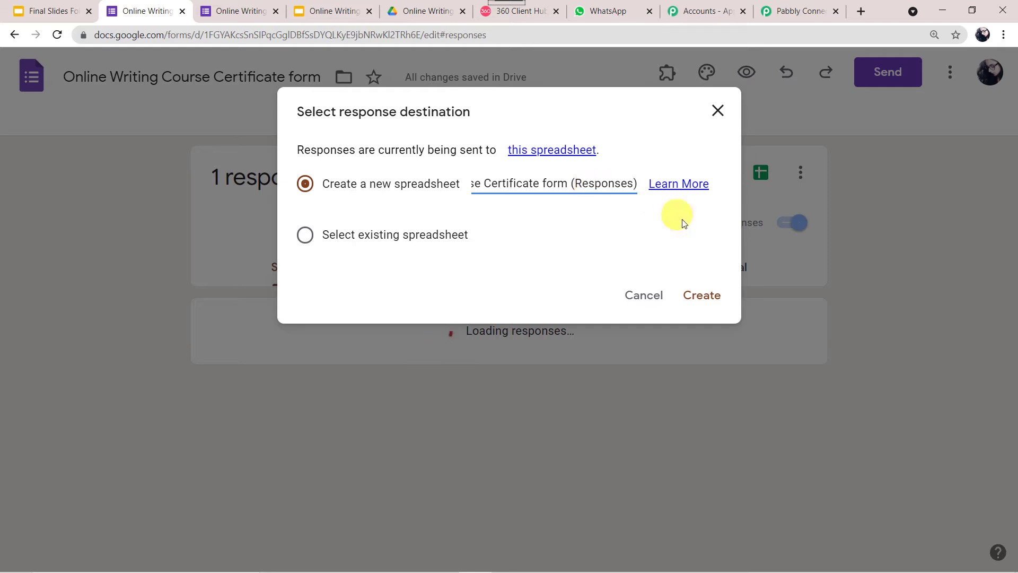
{"action": "left_click", "coordinate": [694, 293]}
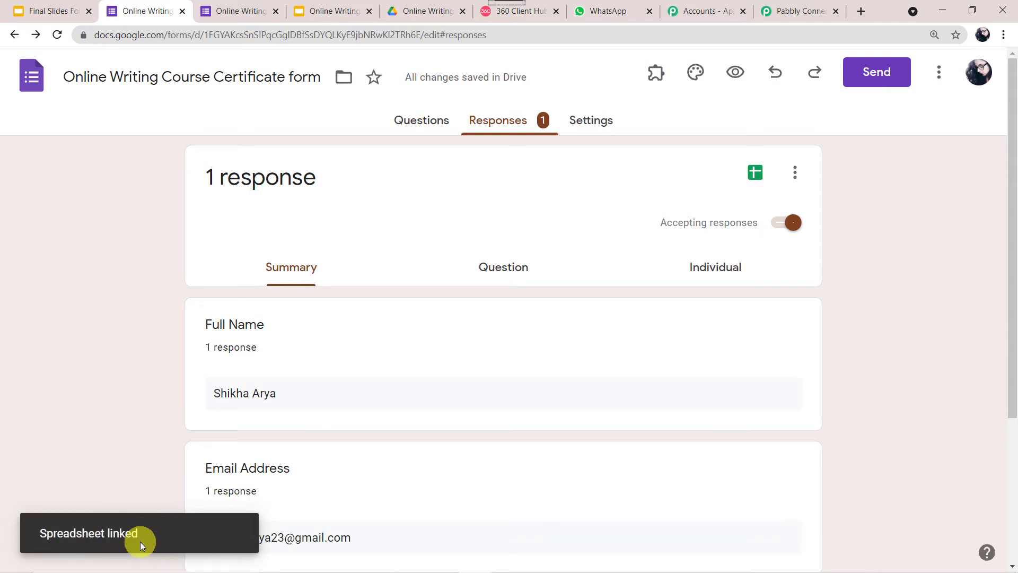
Open the linked responses spreadsheet and check the test row under Timestamp, Full Name, Email Address and Phone Number
{"action": "left_click", "coordinate": [755, 175]}
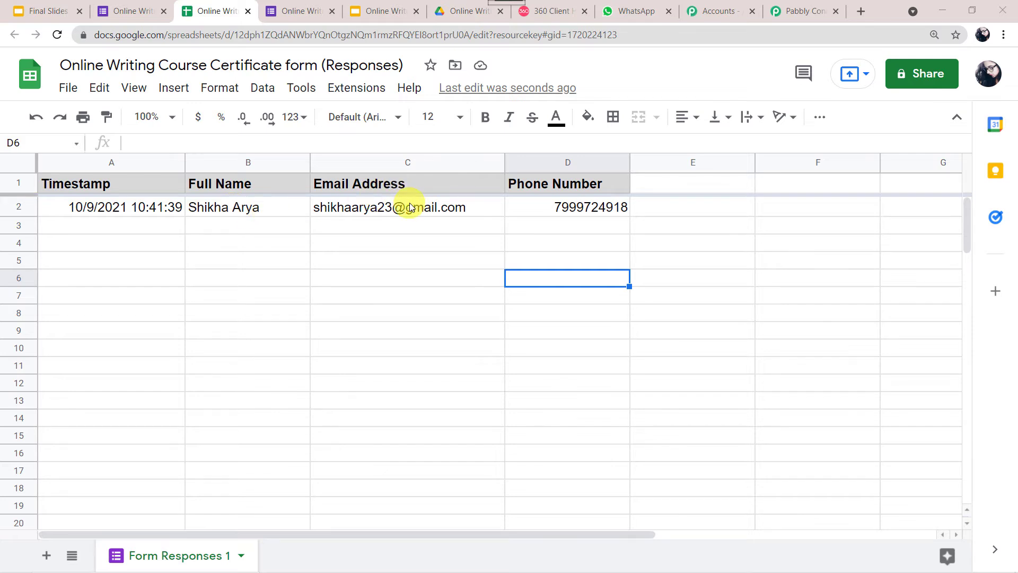
{"action": "left_click", "coordinate": [645, 214]}
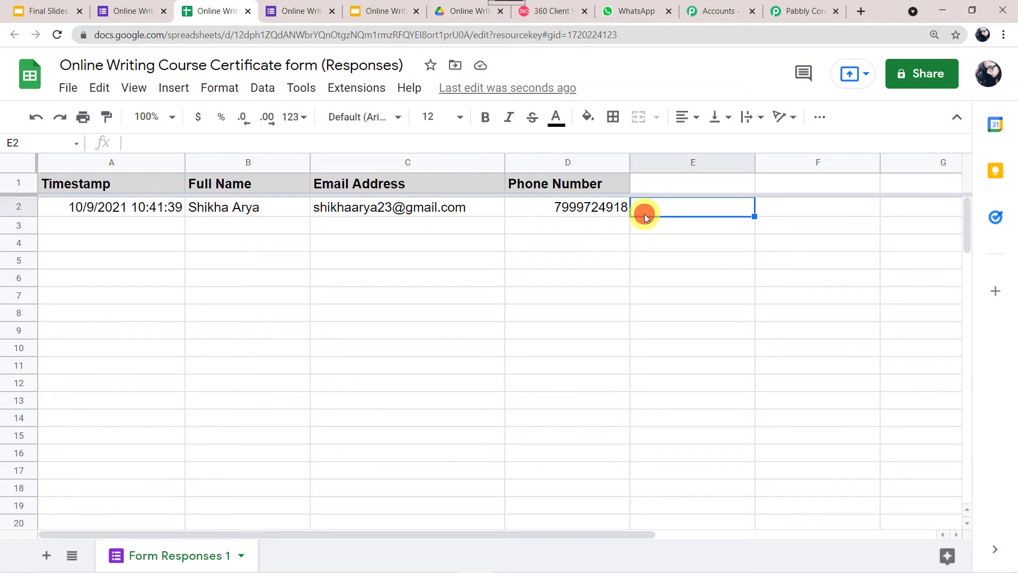
{"action": "left_click", "coordinate": [804, 7]}
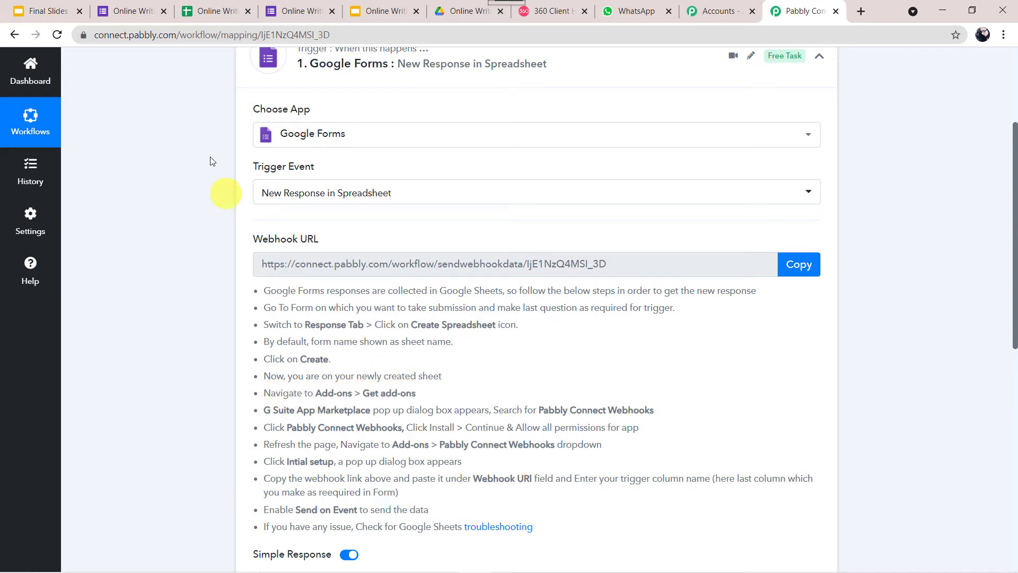
{"action": "left_click", "coordinate": [209, 10]}
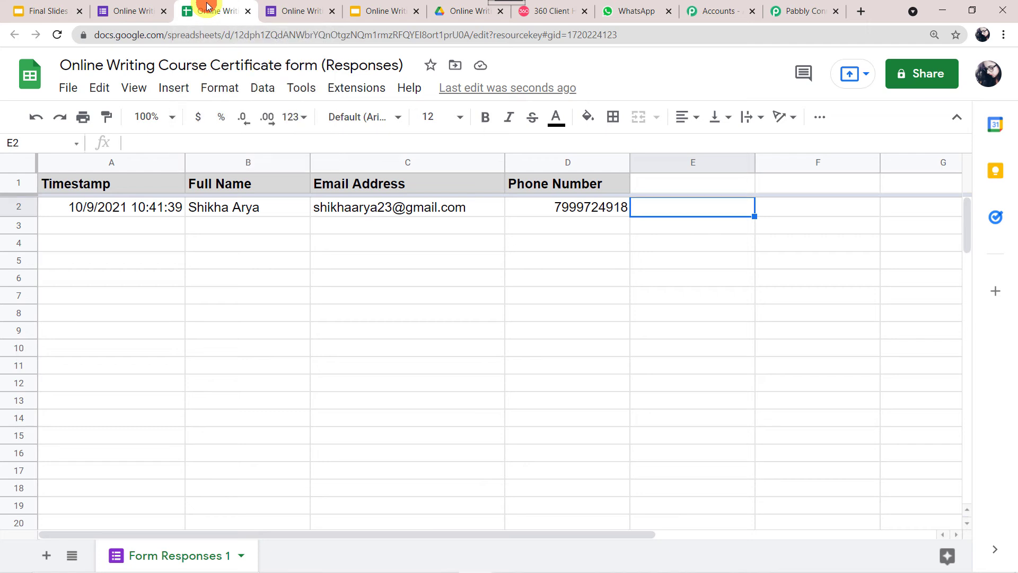
Search the add-ons marketplace for 'pabb' and find Pabbly Connect Webhooks already installed
{"action": "left_click", "coordinate": [368, 90]}
{"action": "mouse_move", "coordinate": [371, 119]}
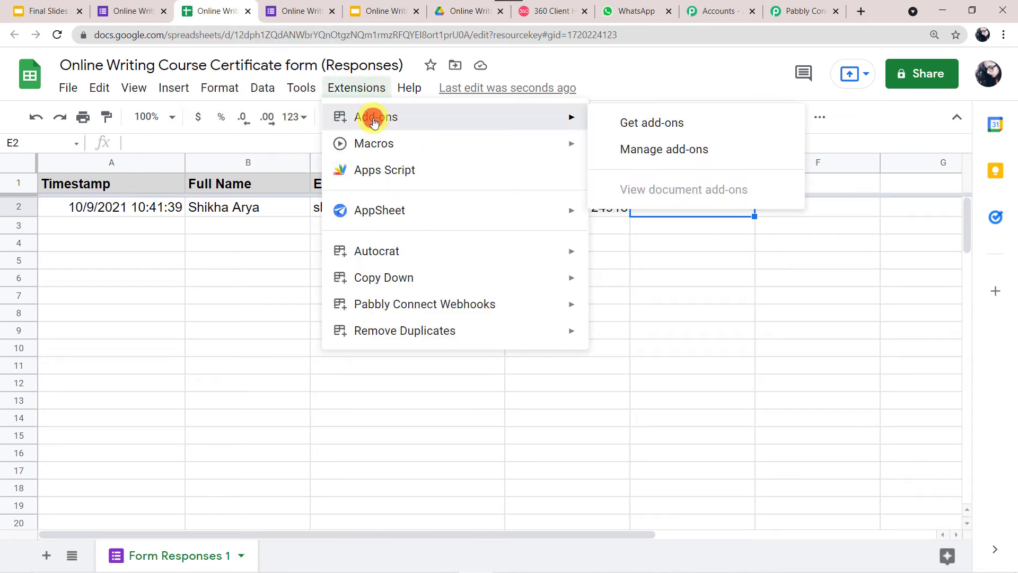
{"action": "left_click", "coordinate": [684, 132]}
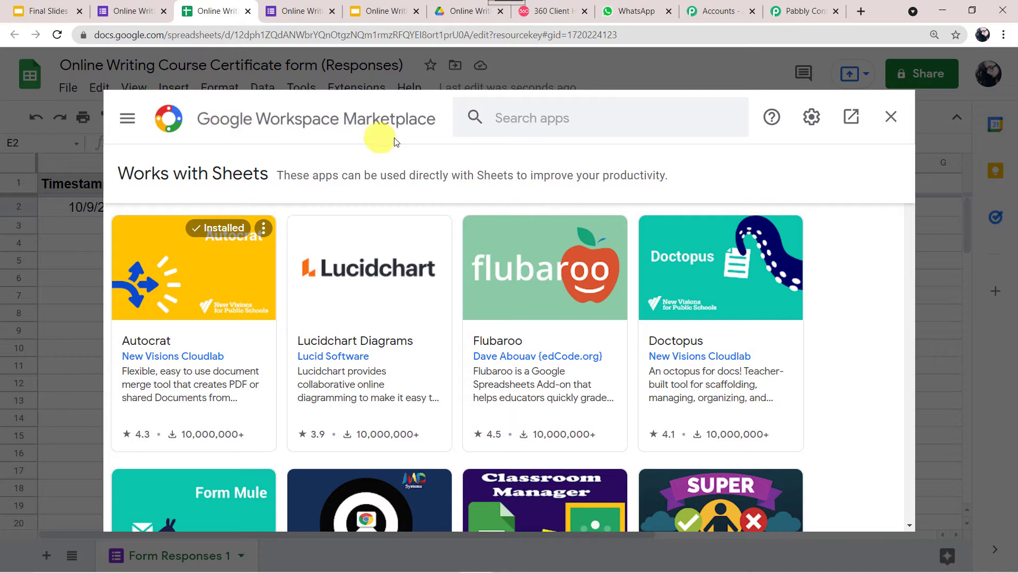
{"action": "left_click", "coordinate": [554, 107]}
{"action": "type", "text": "pa"}
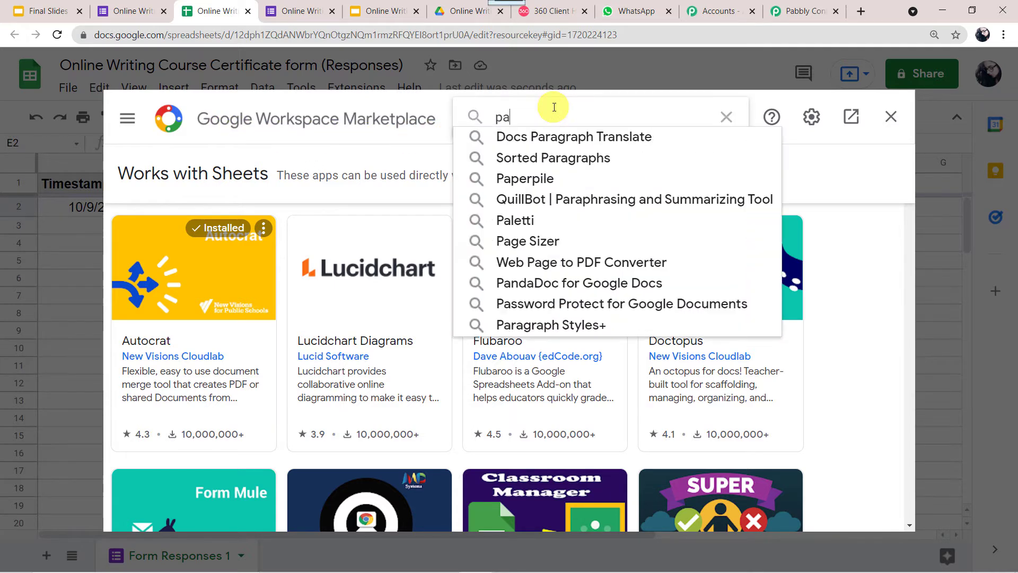
{"action": "type", "text": "bb"}
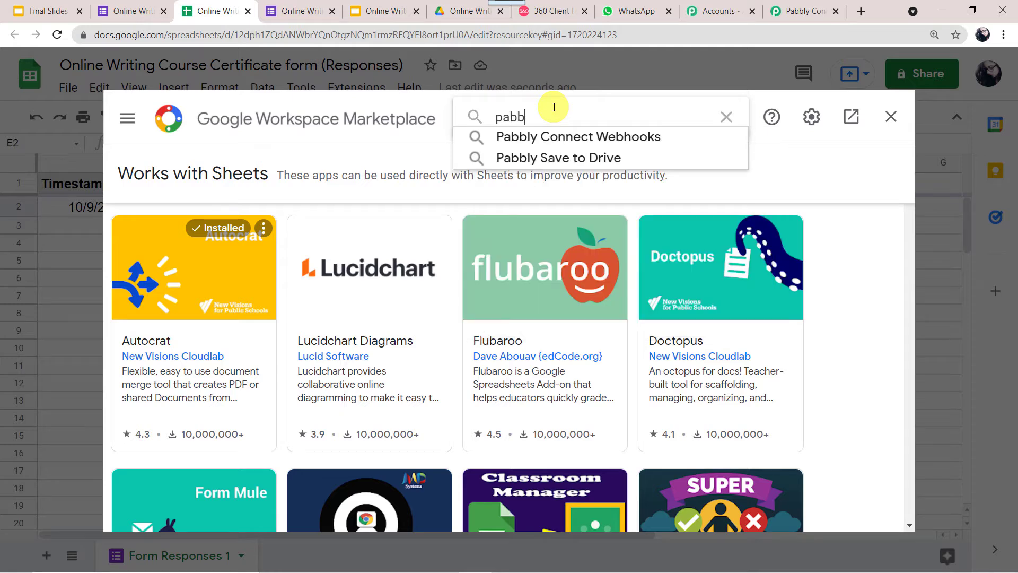
{"action": "left_click", "coordinate": [564, 141]}
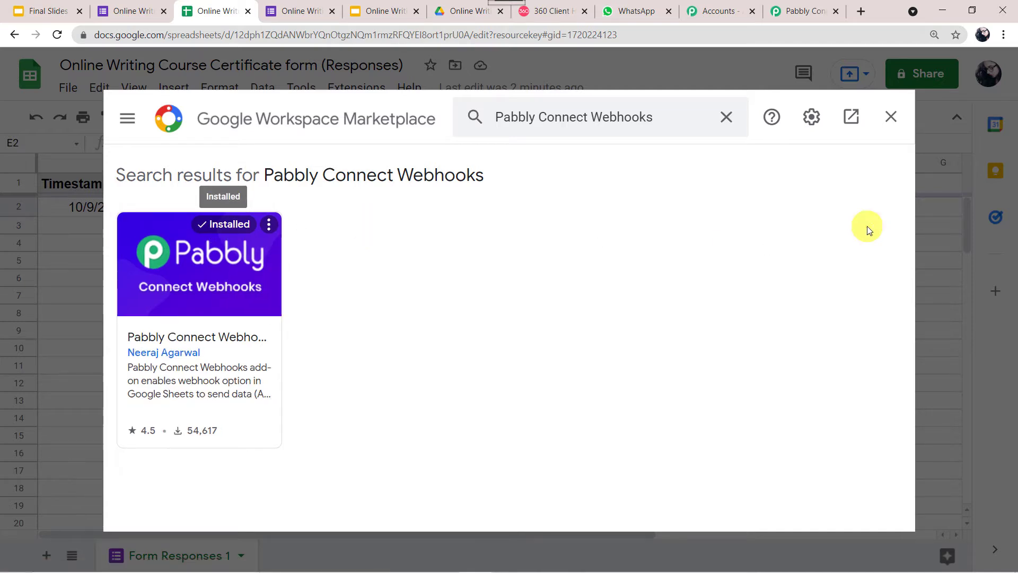
{"action": "left_click", "coordinate": [892, 120]}
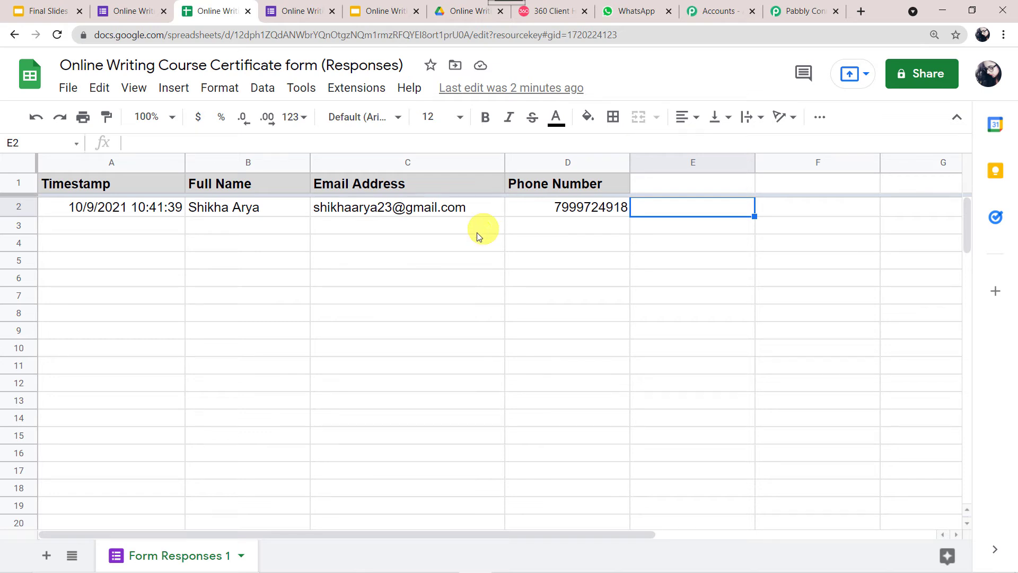
Reload the sheet, launch Pabbly Connect Webhooks Initial Setup, and switch to the Pabbly workflow
{"action": "left_click", "coordinate": [58, 35]}
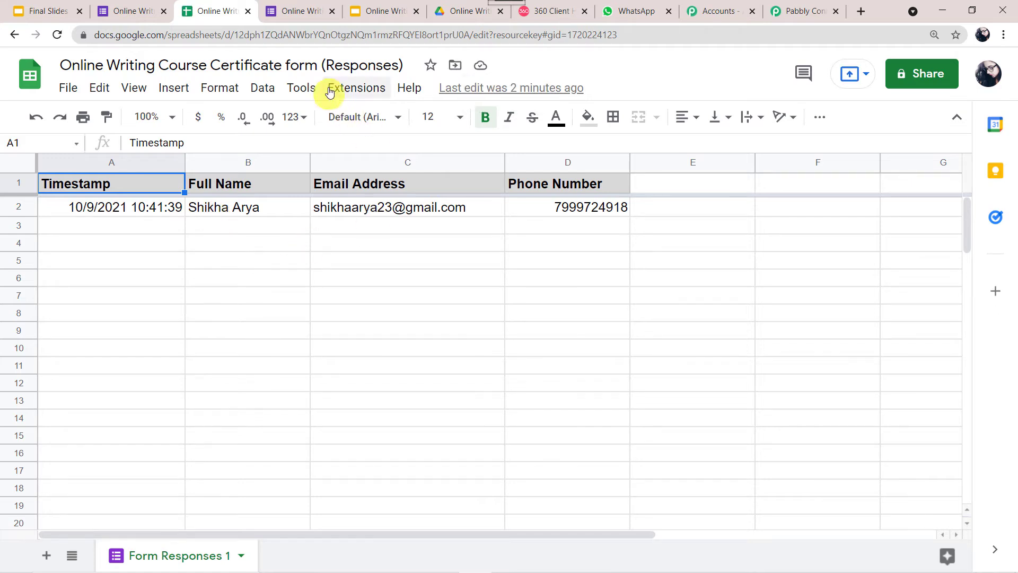
{"action": "left_click", "coordinate": [348, 86]}
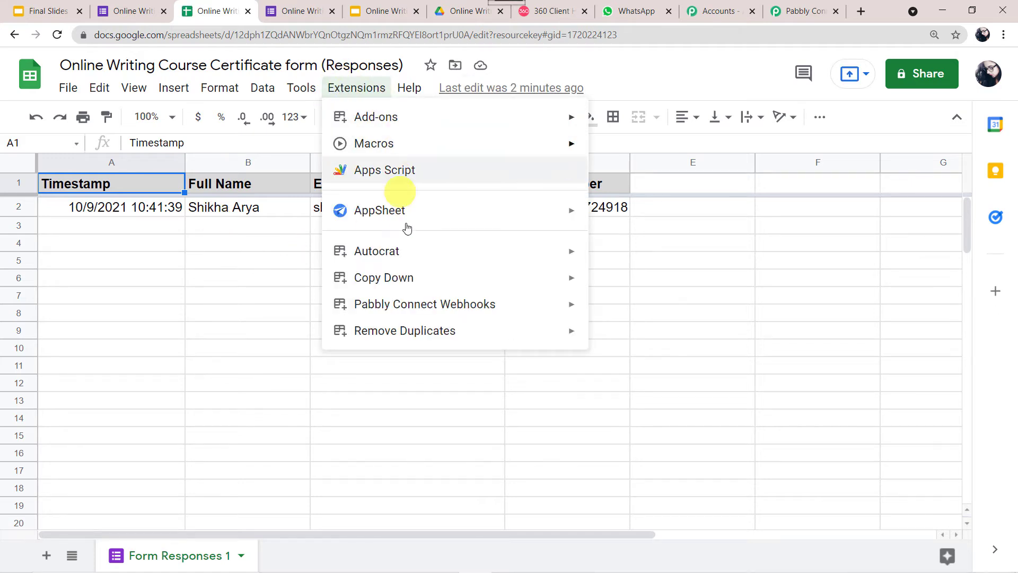
{"action": "mouse_move", "coordinate": [414, 304]}
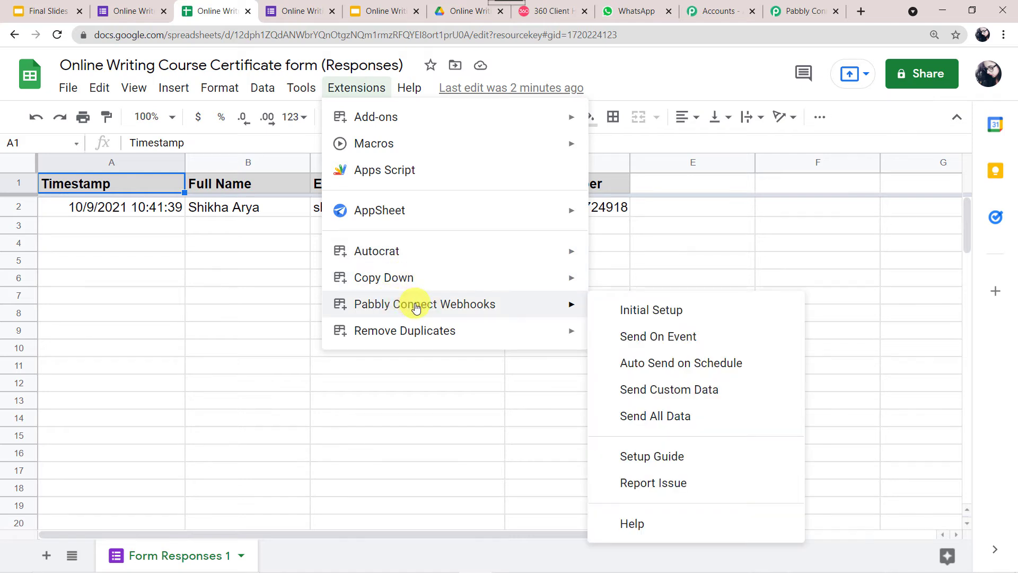
{"action": "left_click", "coordinate": [643, 312]}
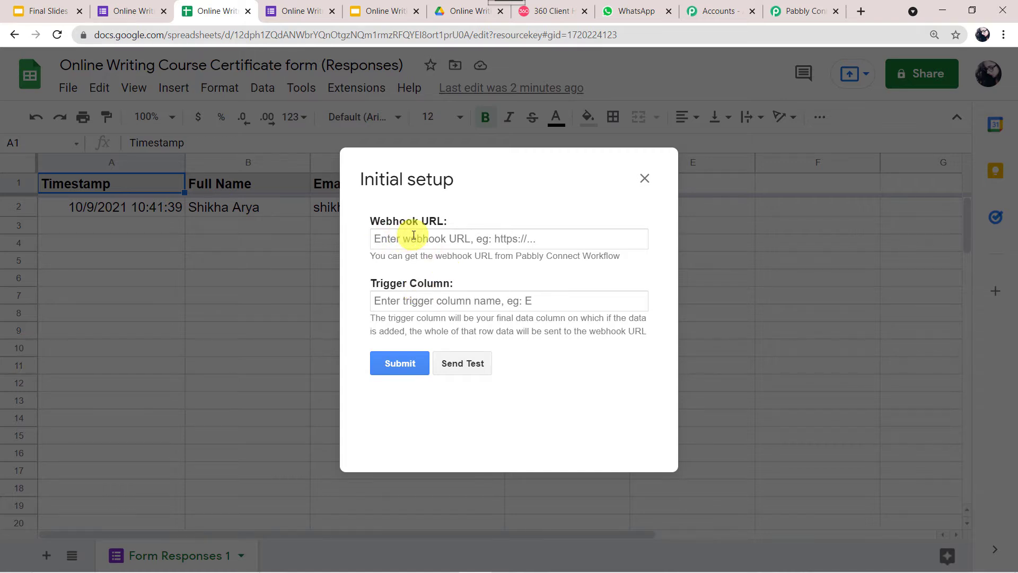
{"action": "left_click", "coordinate": [801, 11]}
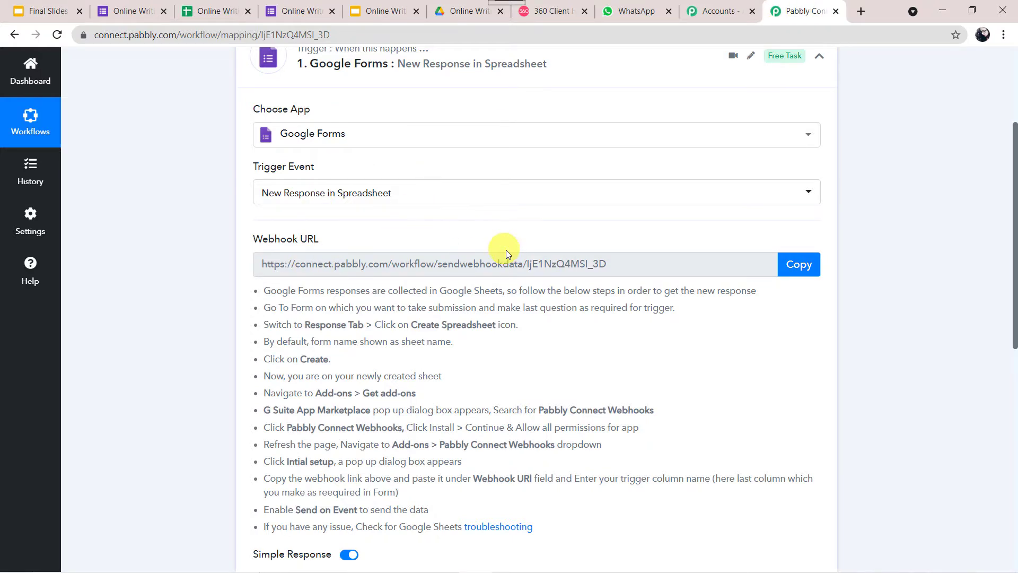
Paste the workflow's webhook URL into the setup dialog's Webhook URL field
{"action": "left_click", "coordinate": [799, 264]}
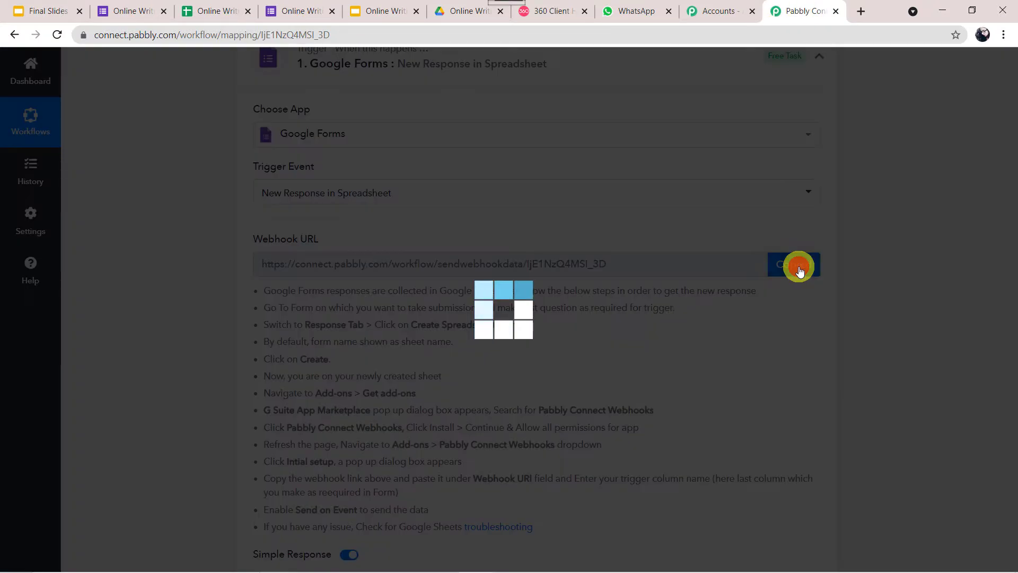
{"action": "left_click", "coordinate": [229, 10]}
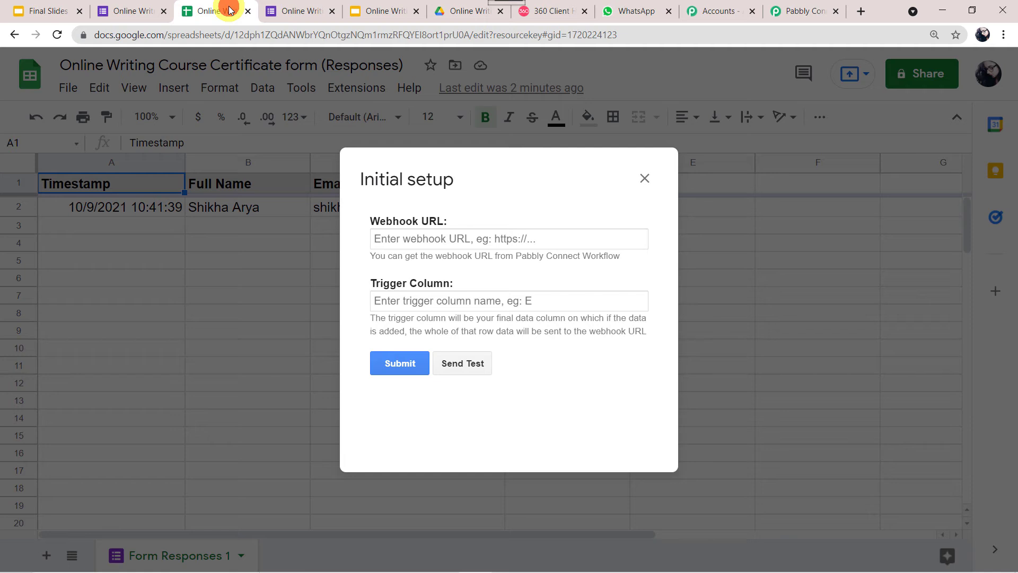
{"action": "left_click", "coordinate": [422, 242]}
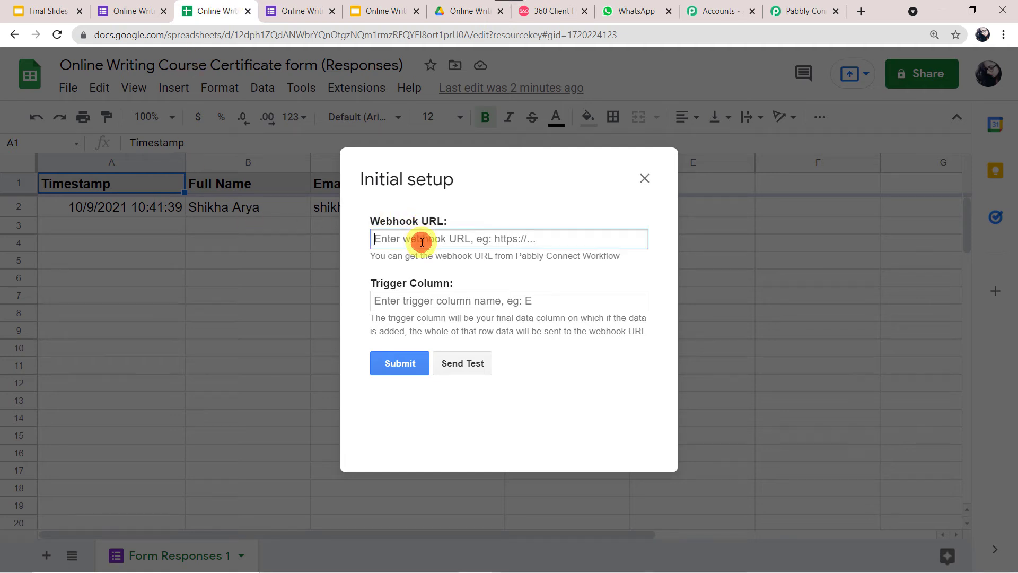
{"action": "right_click", "coordinate": [420, 243]}
{"action": "left_click", "coordinate": [459, 346]}
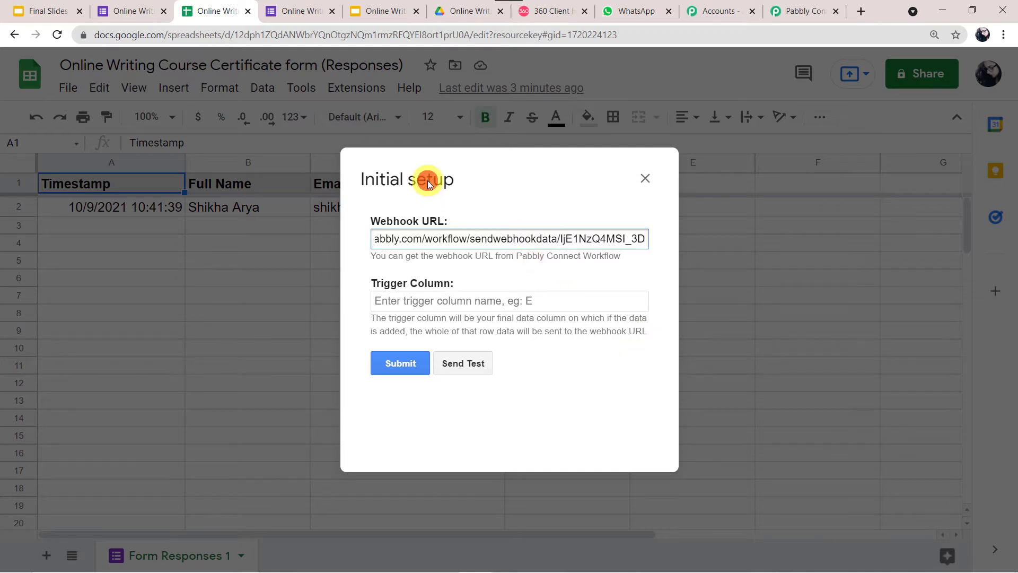
Set trigger column D, send test data, confirm it reached Pabbly, and submit the setup
{"action": "left_click_drag", "start_coordinate": [429, 183], "coordinate": [282, 297]}
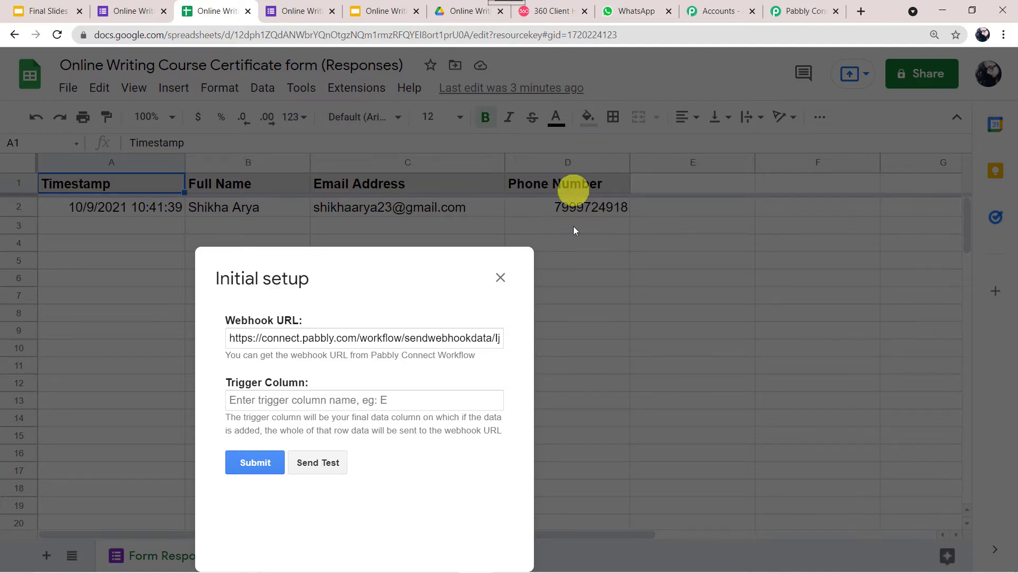
{"action": "left_click", "coordinate": [258, 399]}
{"action": "type", "text": "D"}
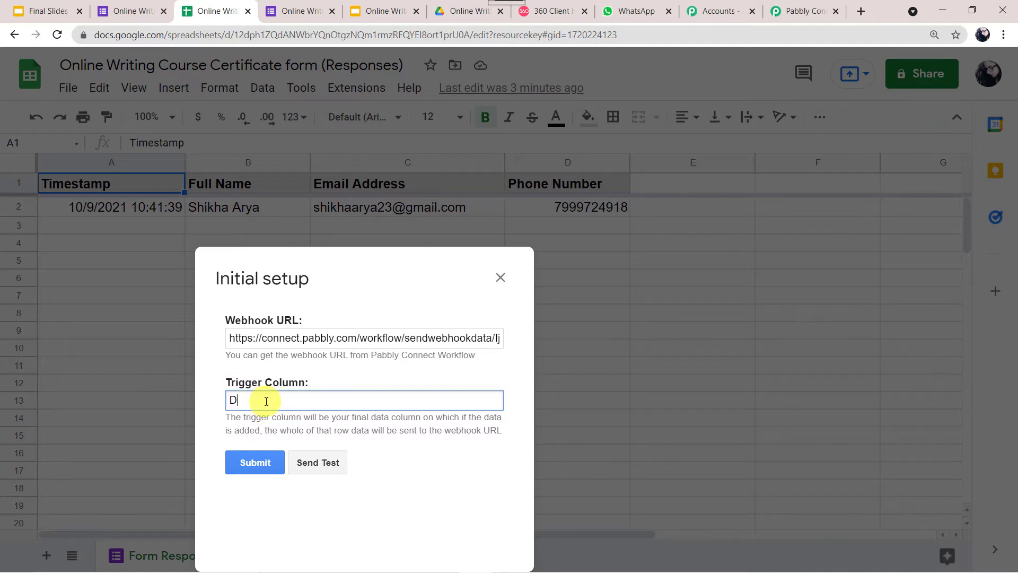
{"action": "left_click", "coordinate": [320, 464]}
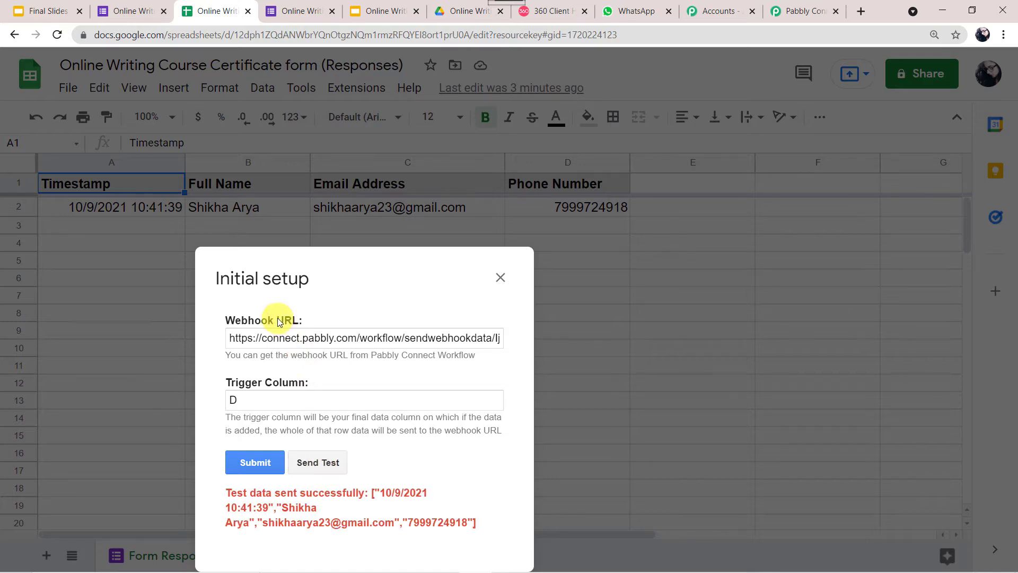
{"action": "left_click_drag", "start_coordinate": [276, 279], "coordinate": [400, 154]}
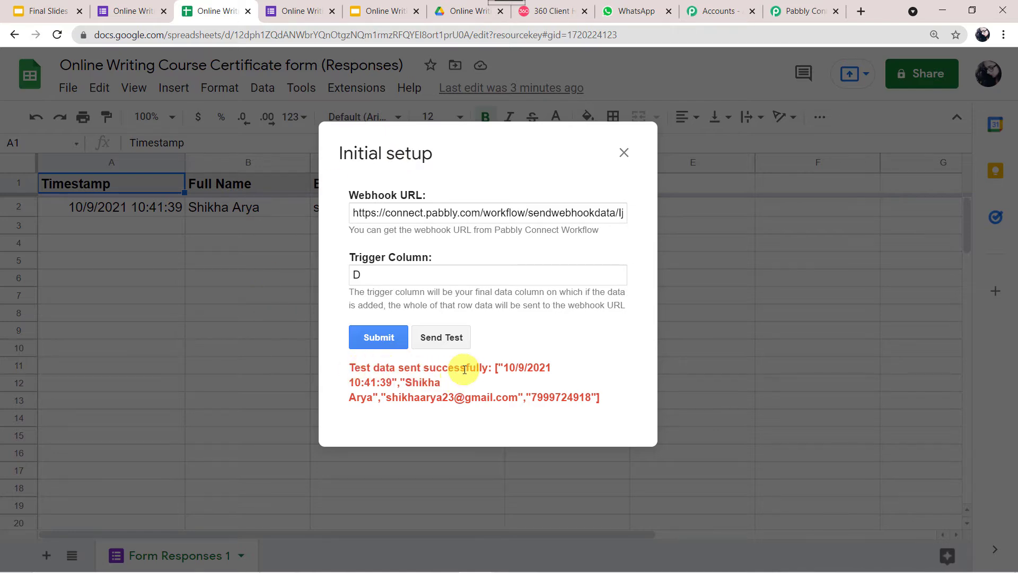
{"action": "left_click", "coordinate": [790, 6]}
{"action": "scroll", "coordinate": [398, 358], "scroll_direction": "down", "scroll_amount": 3}
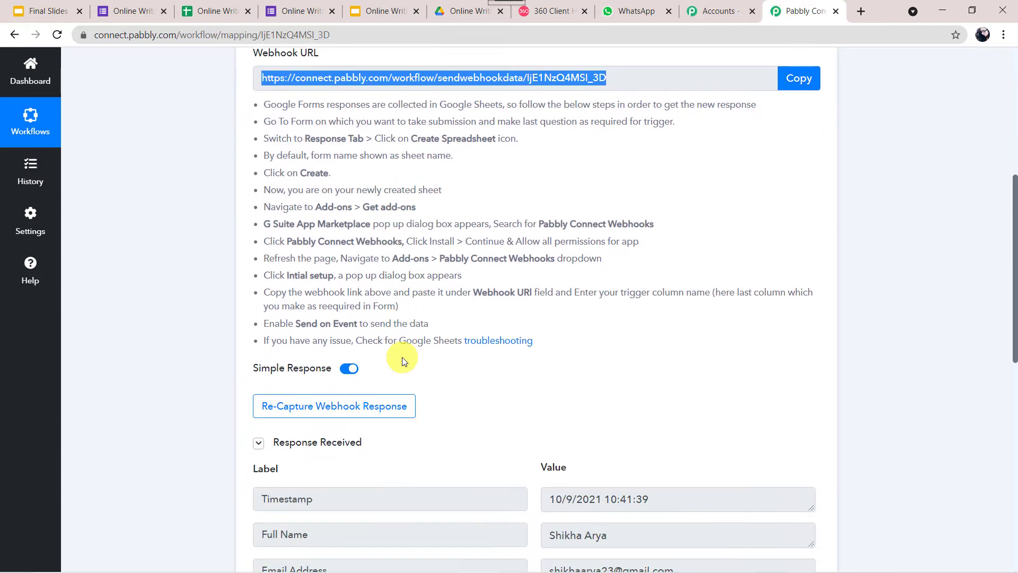
{"action": "scroll", "coordinate": [402, 360], "scroll_direction": "down", "scroll_amount": 5}
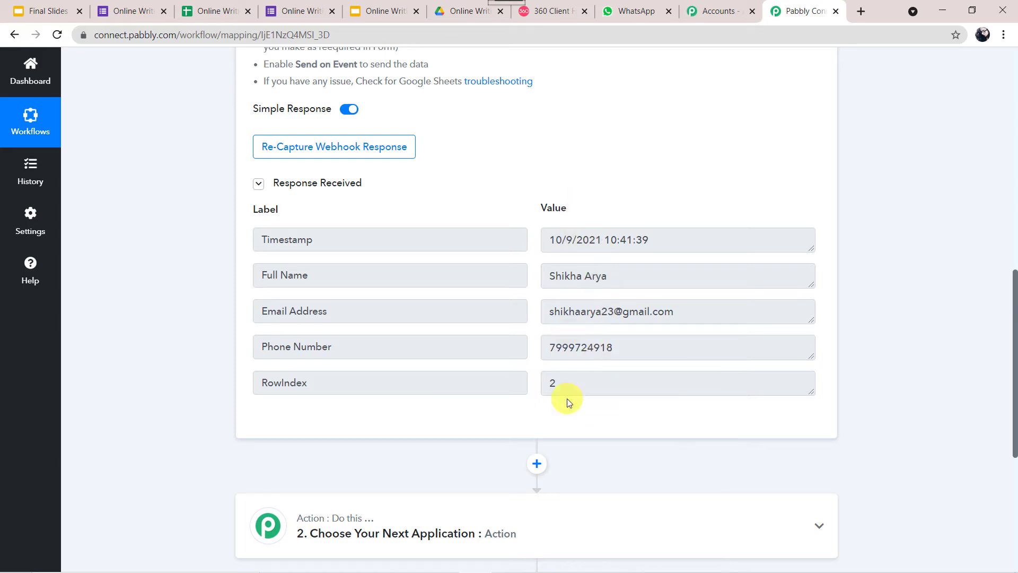
{"action": "left_click", "coordinate": [205, 8]}
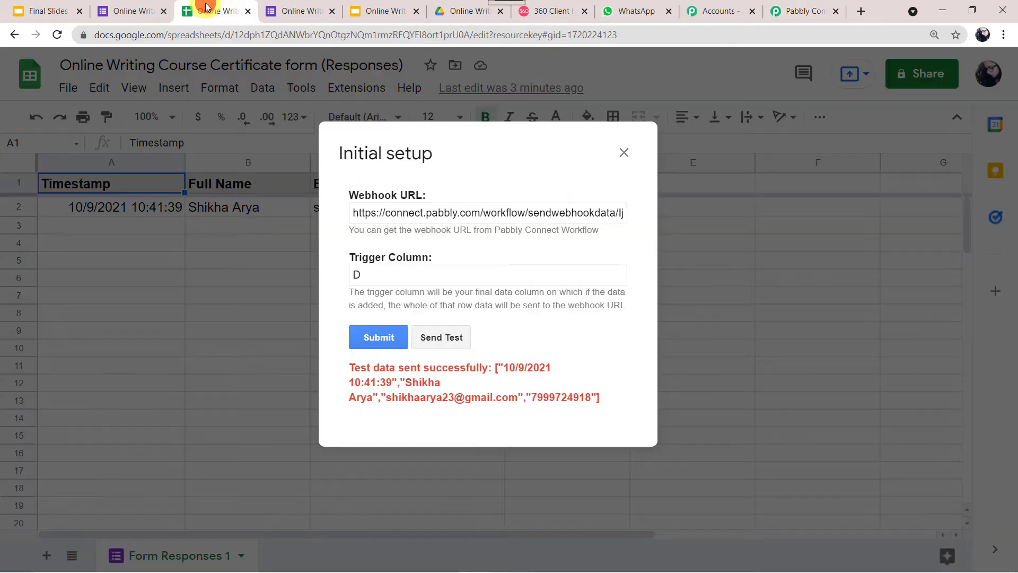
{"action": "left_click", "coordinate": [381, 344]}
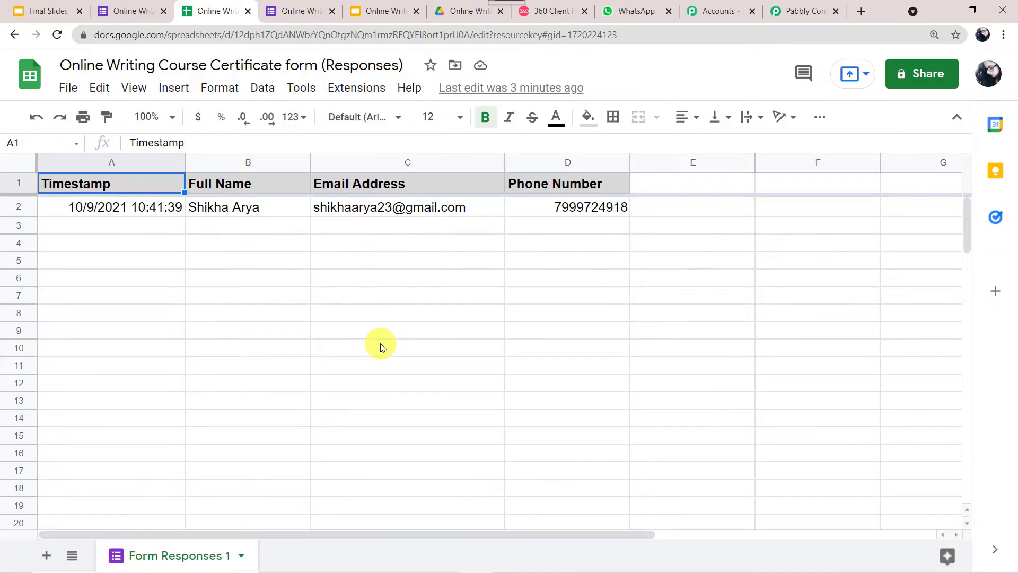
Enable Send On Event for Pabbly Connect Webhooks, verify its checkmark, and return to the Pabbly workflow
{"action": "left_click", "coordinate": [368, 90]}
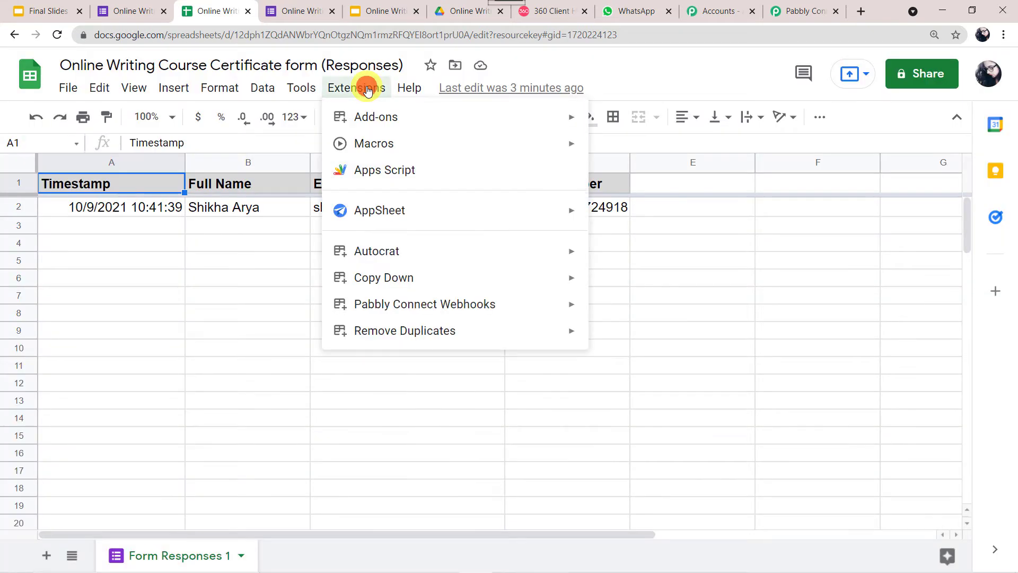
{"action": "mouse_move", "coordinate": [385, 299]}
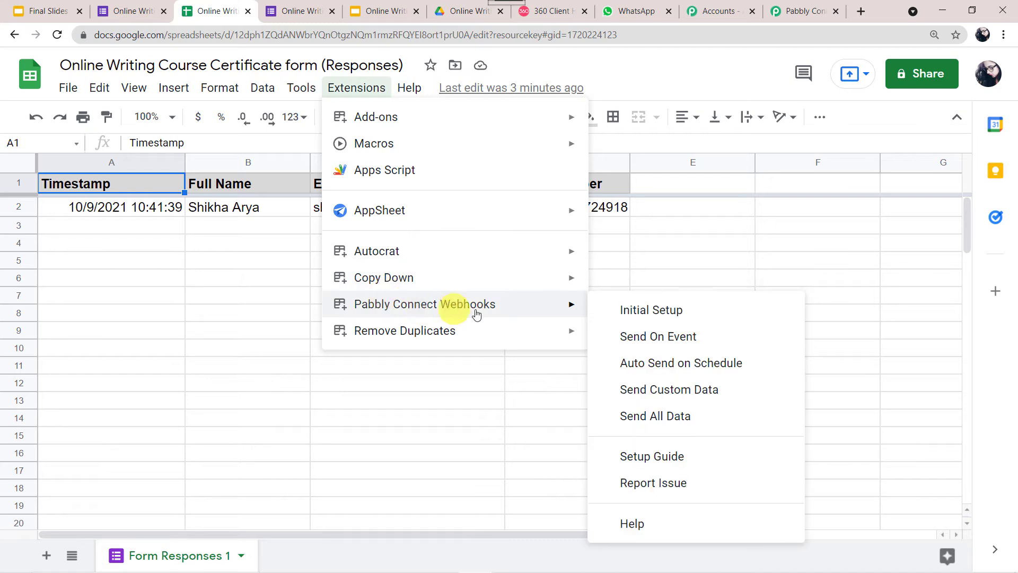
{"action": "left_click", "coordinate": [654, 340]}
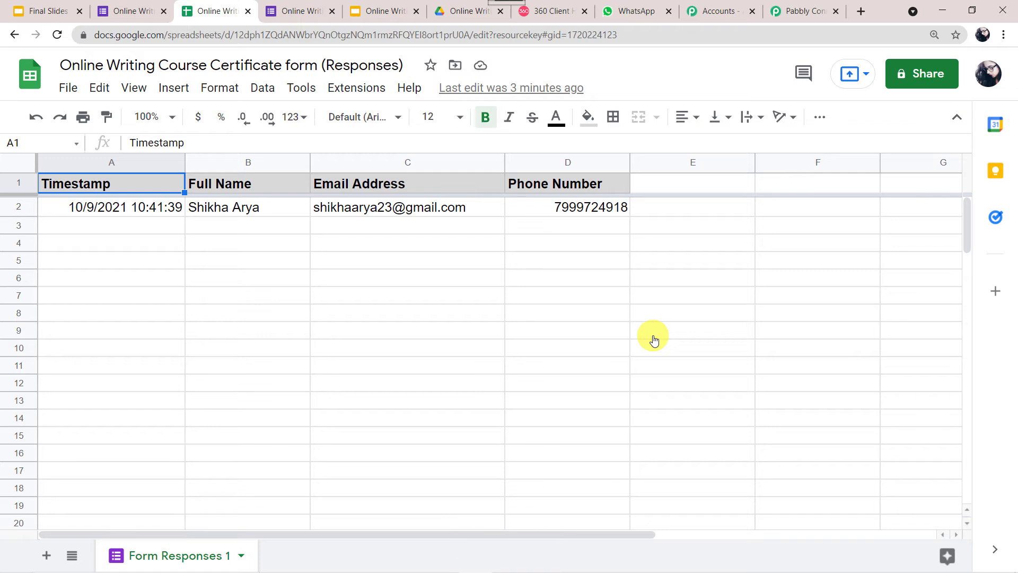
{"action": "left_click", "coordinate": [377, 94]}
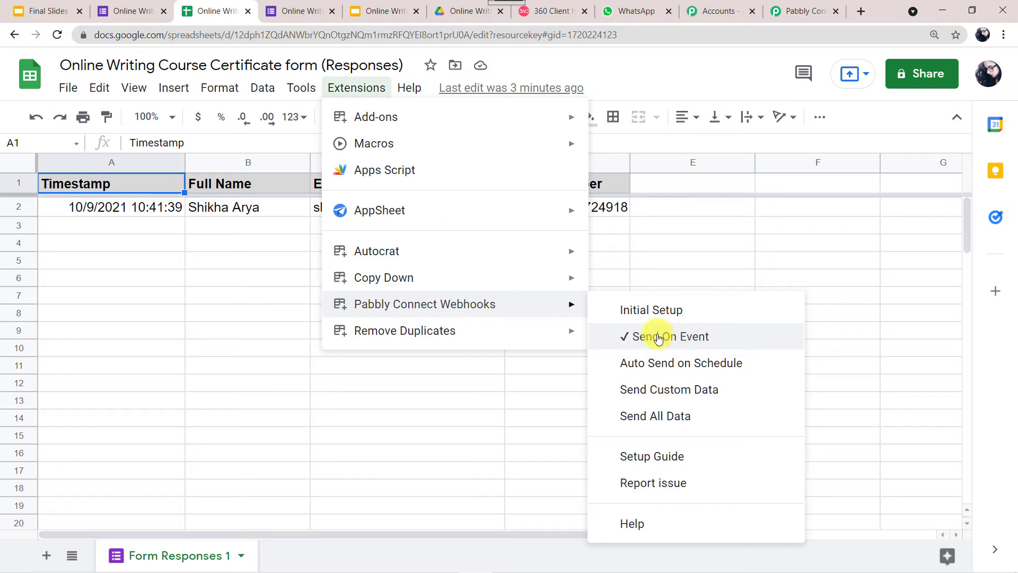
{"action": "left_click", "coordinate": [687, 261]}
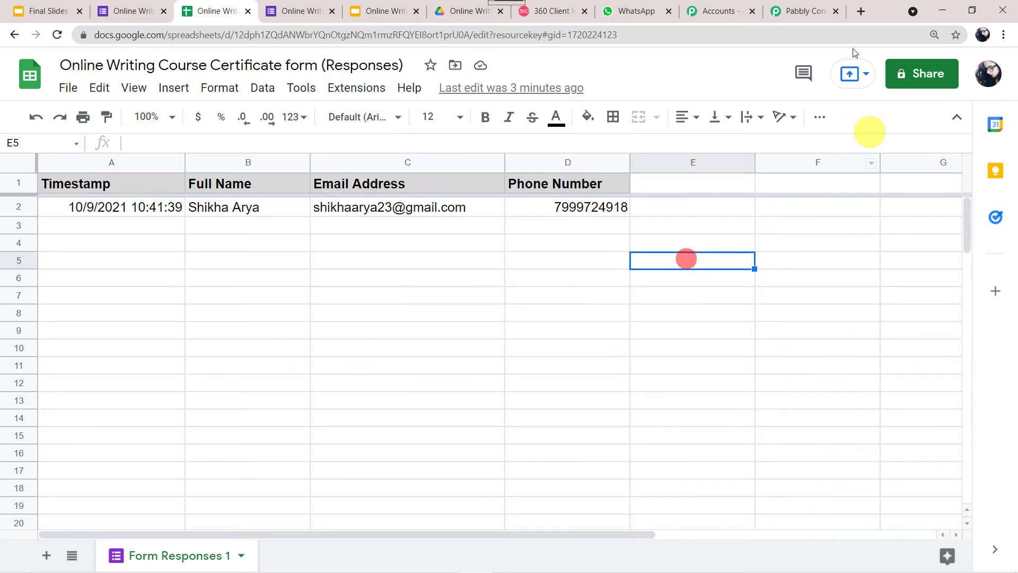
{"action": "left_click", "coordinate": [803, 16]}
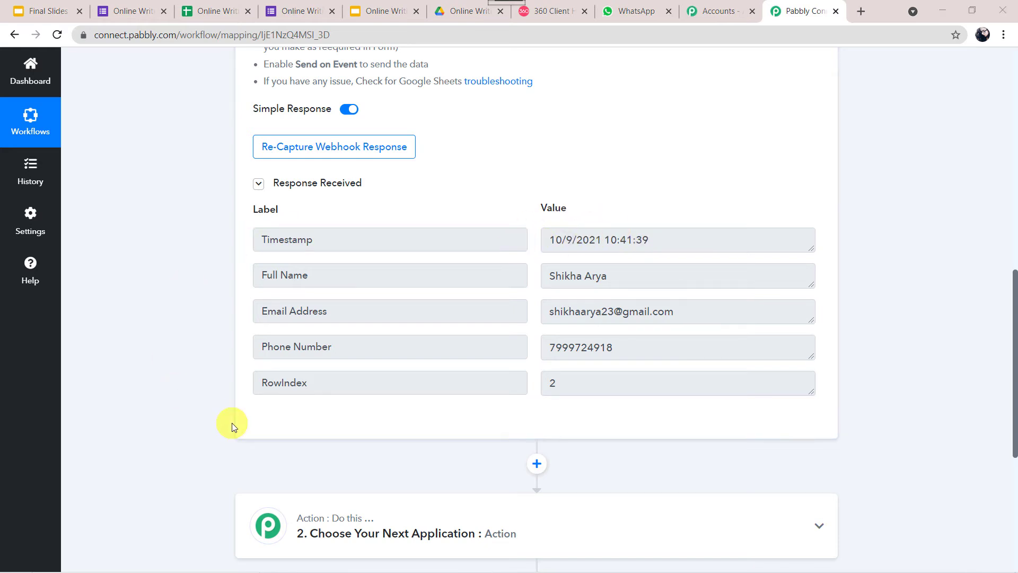
Add a Date/Time Formatter action with the Format Date Only event and connect it
{"action": "scroll", "coordinate": [231, 424], "scroll_direction": "down", "scroll_amount": 5}
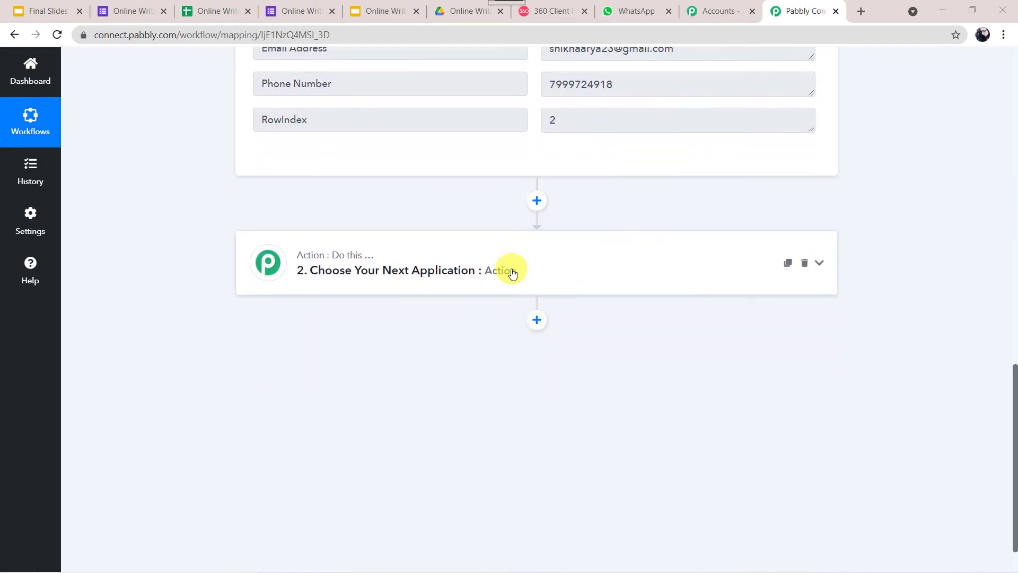
{"action": "left_click", "coordinate": [512, 272]}
{"action": "left_click", "coordinate": [366, 339]}
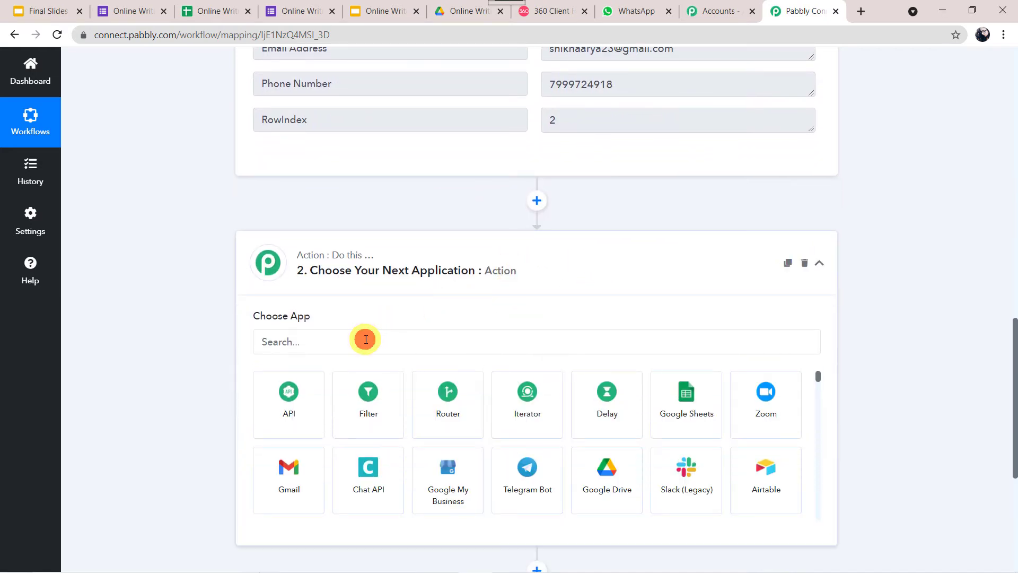
{"action": "type", "text": "Da"}
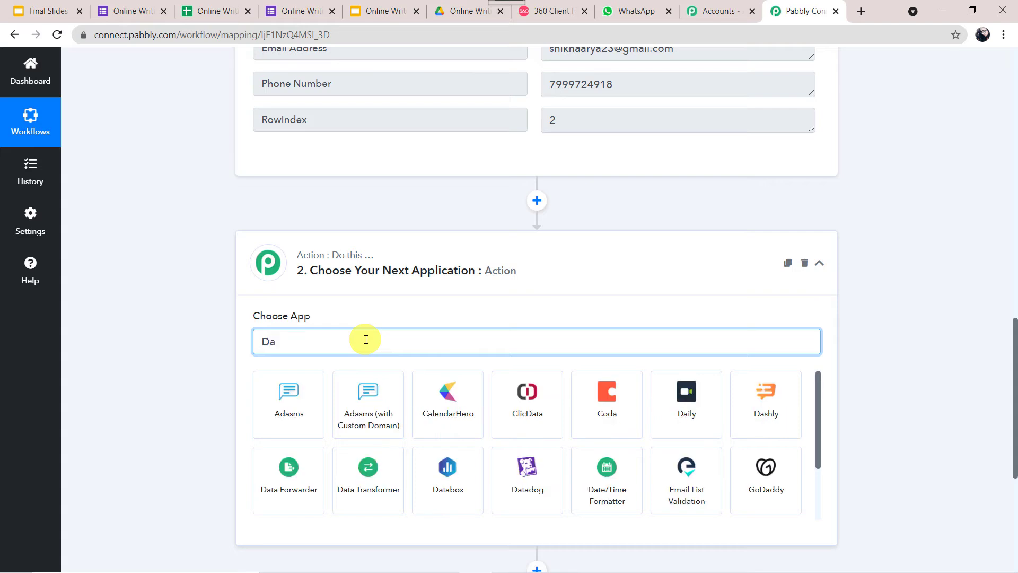
{"action": "type", "text": "te"}
{"action": "left_click", "coordinate": [296, 409]}
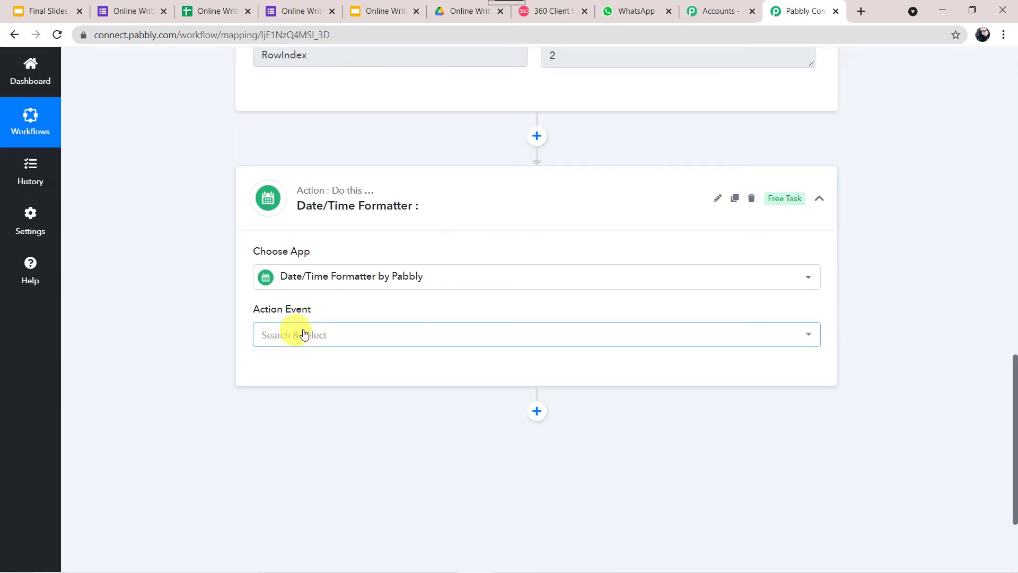
{"action": "left_click", "coordinate": [304, 332]}
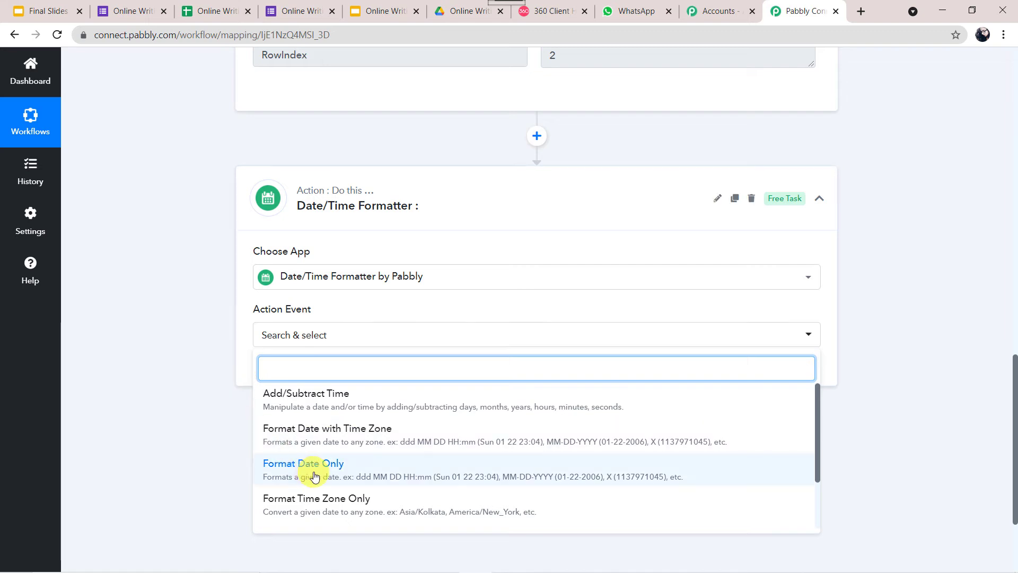
{"action": "left_click", "coordinate": [315, 476]}
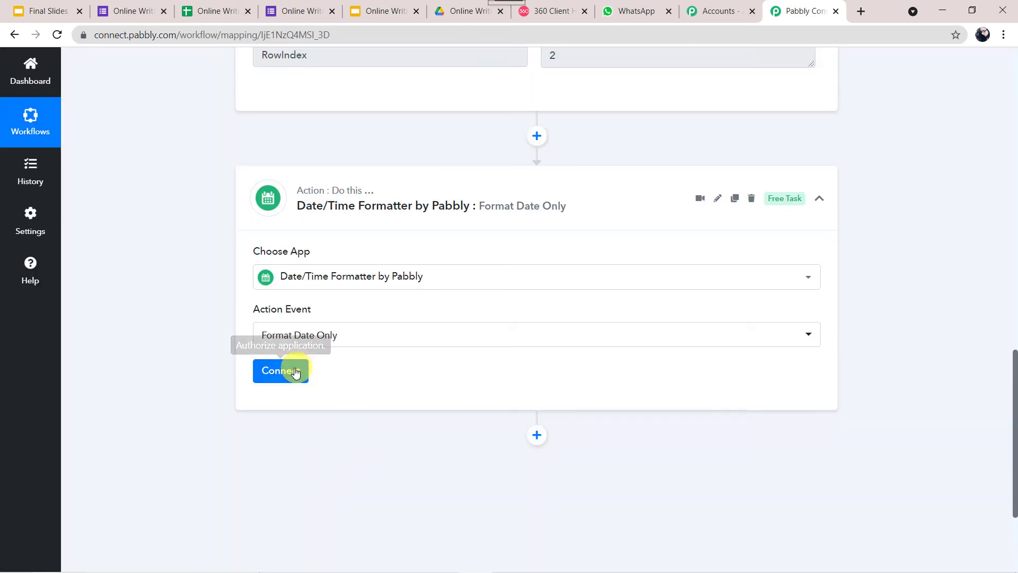
{"action": "left_click", "coordinate": [296, 372]}
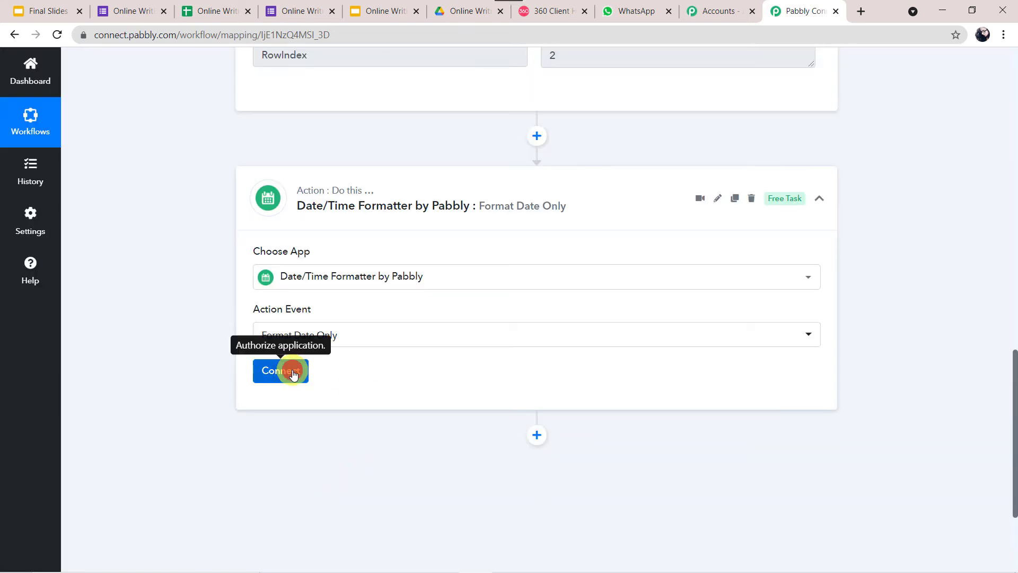
Map the form Timestamp to Date, set format DD-MM-YYYY, and save and test the step
{"action": "scroll", "coordinate": [294, 373], "scroll_direction": "down", "scroll_amount": 4}
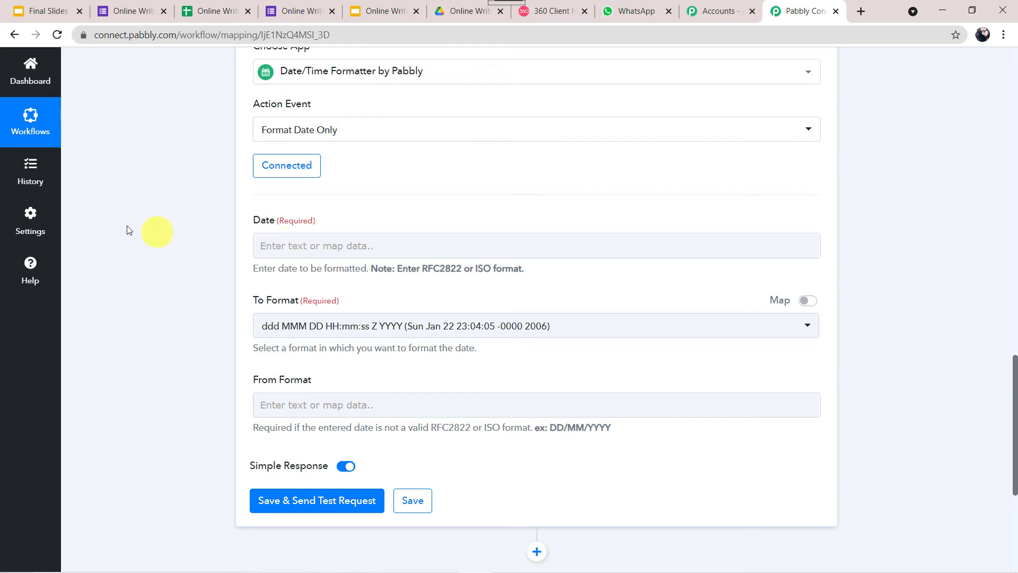
{"action": "scroll", "coordinate": [129, 223], "scroll_direction": "up", "scroll_amount": 10}
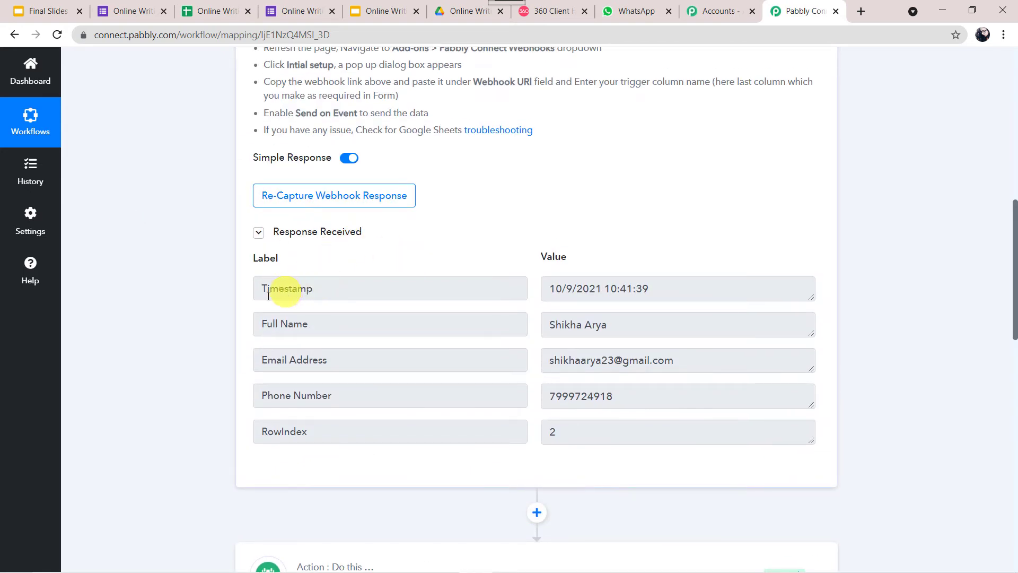
{"action": "scroll", "coordinate": [192, 428], "scroll_direction": "down", "scroll_amount": 10}
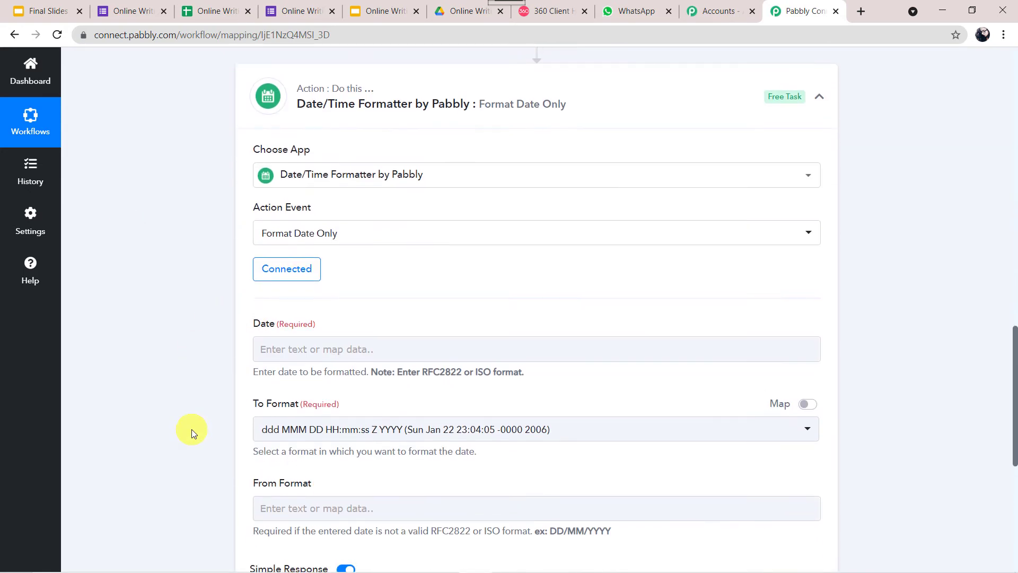
{"action": "left_click", "coordinate": [304, 348]}
{"action": "left_click", "coordinate": [334, 450]}
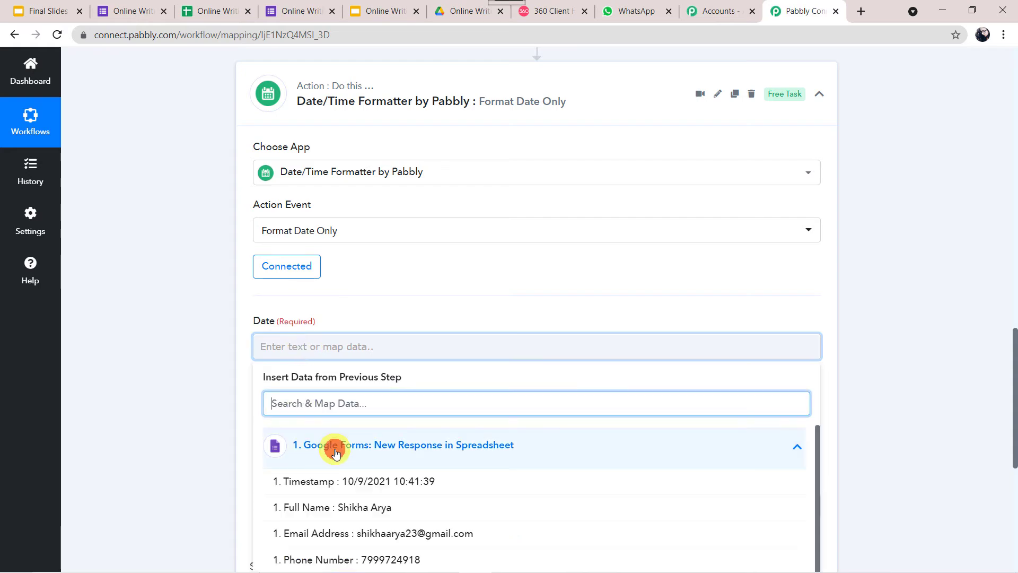
{"action": "scroll", "coordinate": [167, 455], "scroll_direction": "down", "scroll_amount": 3}
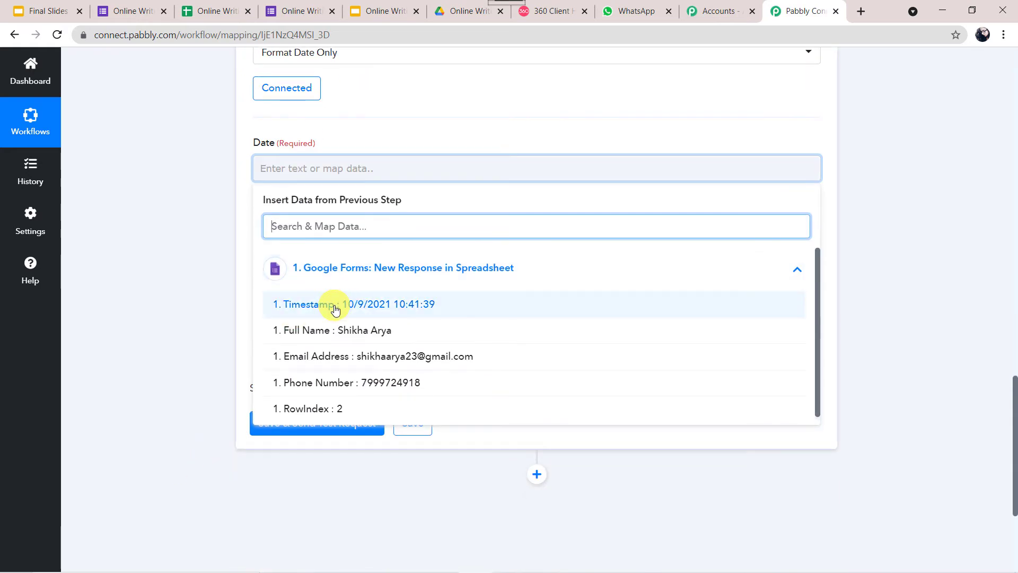
{"action": "left_click", "coordinate": [335, 310]}
{"action": "left_click", "coordinate": [218, 276]}
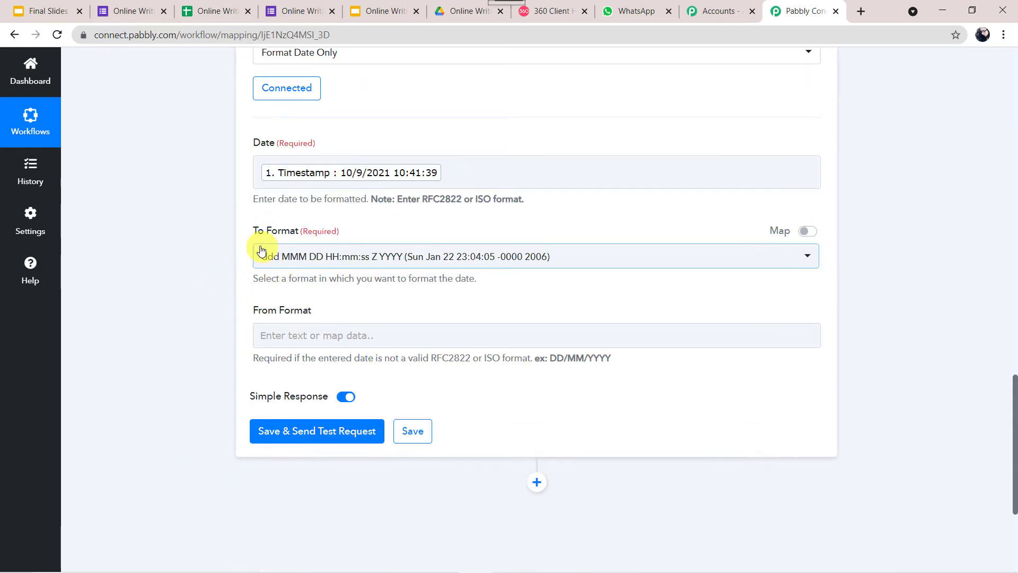
{"action": "left_click", "coordinate": [316, 261]}
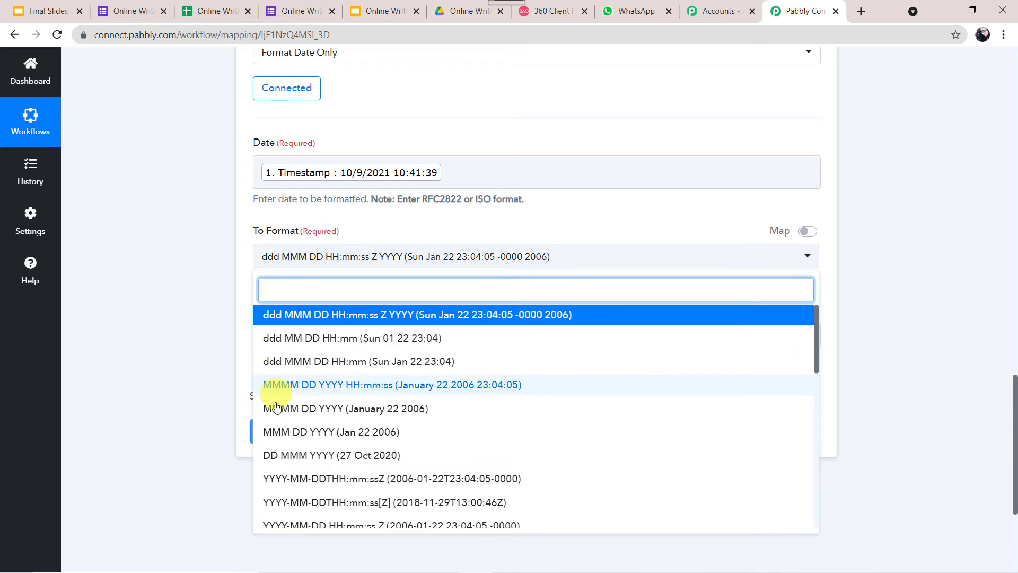
{"action": "scroll", "coordinate": [301, 456], "scroll_direction": "down", "scroll_amount": 4}
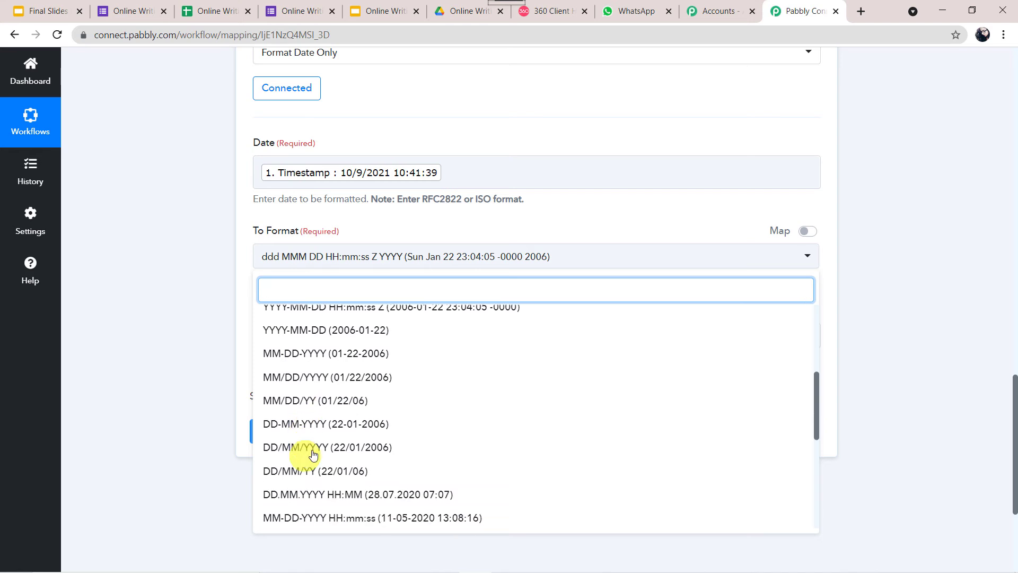
{"action": "left_click", "coordinate": [311, 425]}
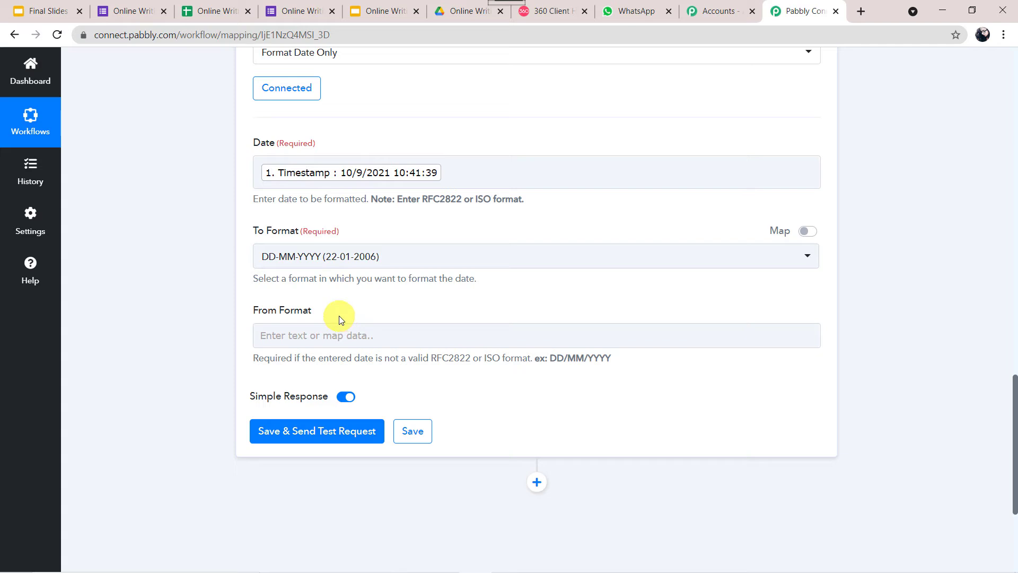
{"action": "left_click", "coordinate": [322, 435]}
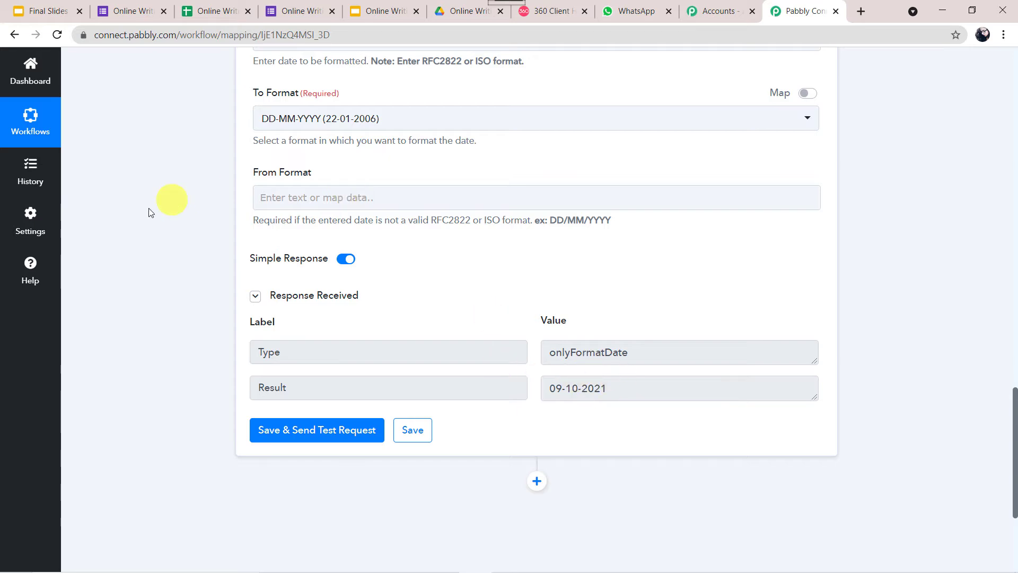
Review the 09-10-2021 test result and add a new action step below
{"action": "scroll", "coordinate": [141, 212], "scroll_direction": "up", "scroll_amount": 8}
{"action": "scroll", "coordinate": [141, 212], "scroll_direction": "up", "scroll_amount": 6}
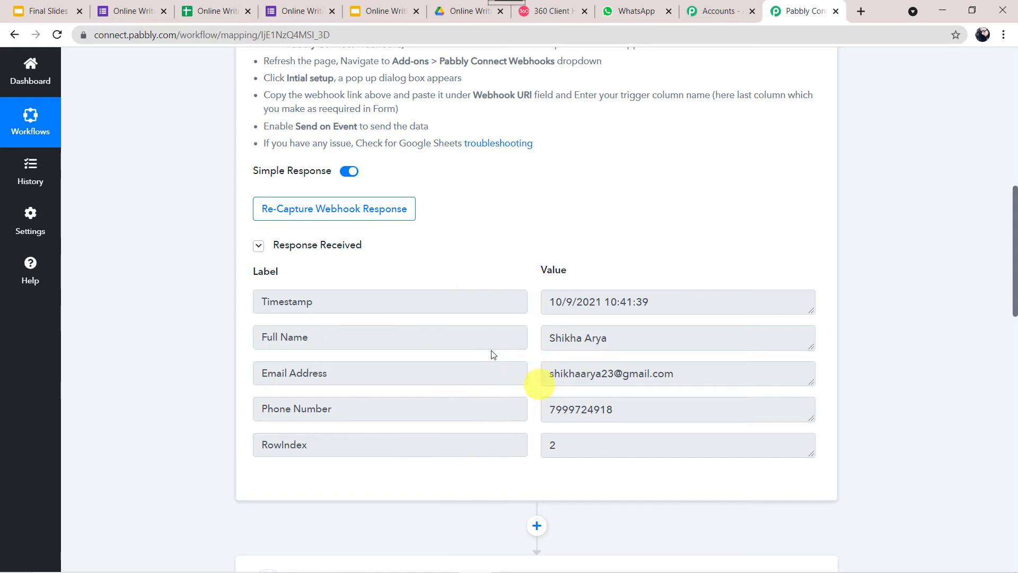
{"action": "scroll", "coordinate": [181, 456], "scroll_direction": "down", "scroll_amount": 15}
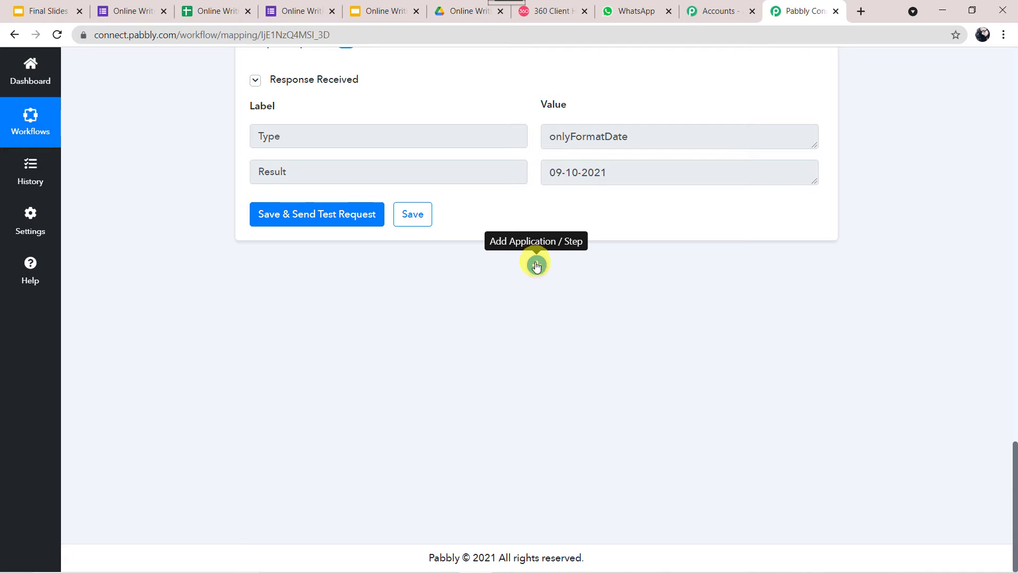
{"action": "left_click", "coordinate": [536, 265]}
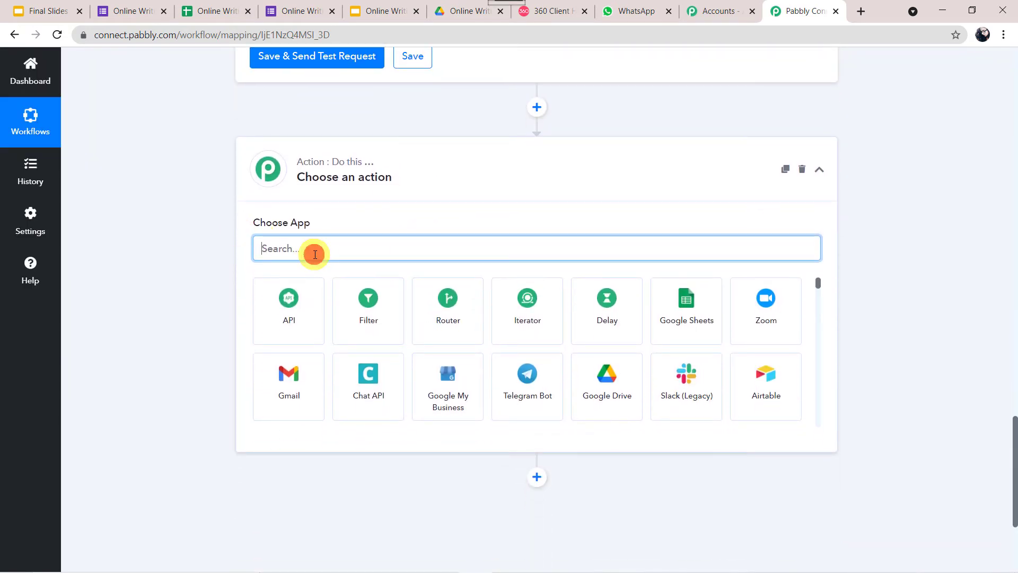
Set the new action step to Google Slides with the Create Presentation From Template event, then start its account connection
{"action": "type", "text": "googl"}
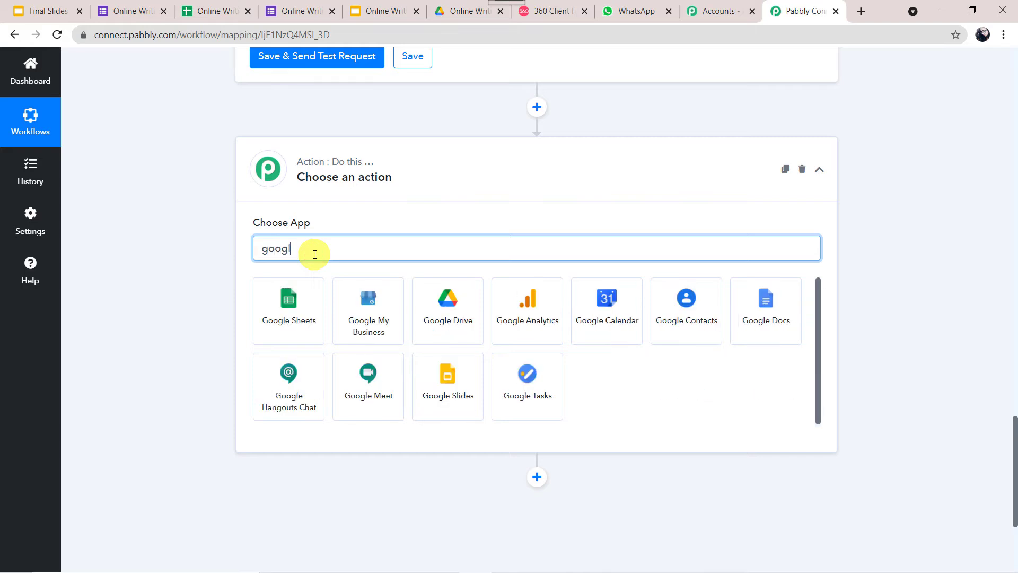
{"action": "type", "text": "em"}
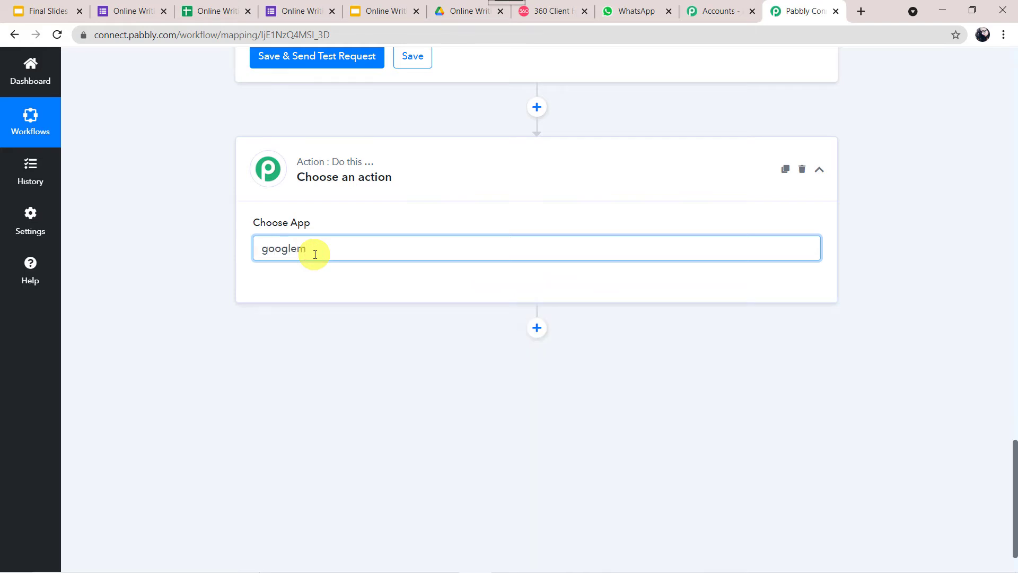
{"action": "key", "text": "BackSpace"}
{"action": "type", "text": "sl"}
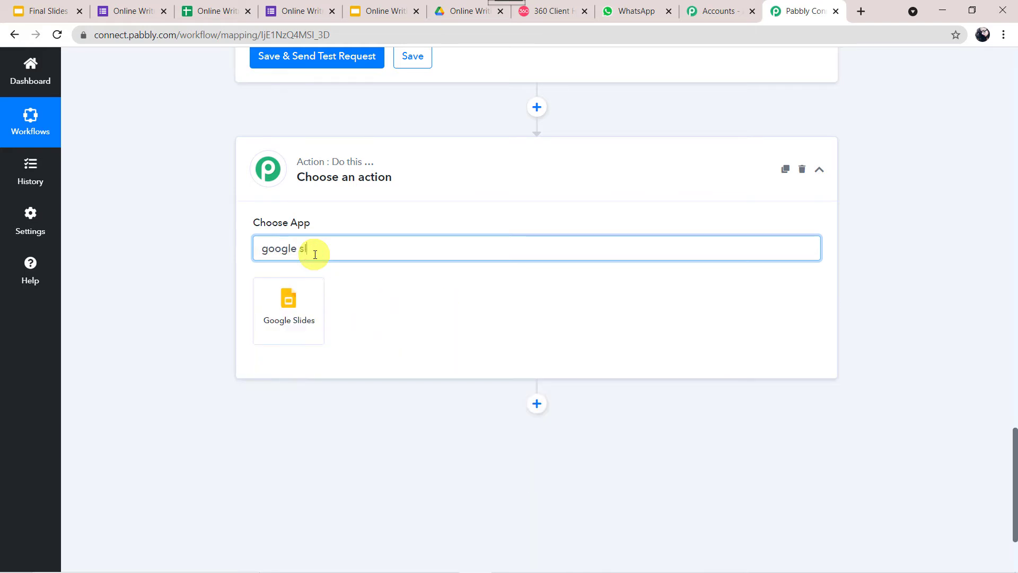
{"action": "left_click", "coordinate": [300, 320]}
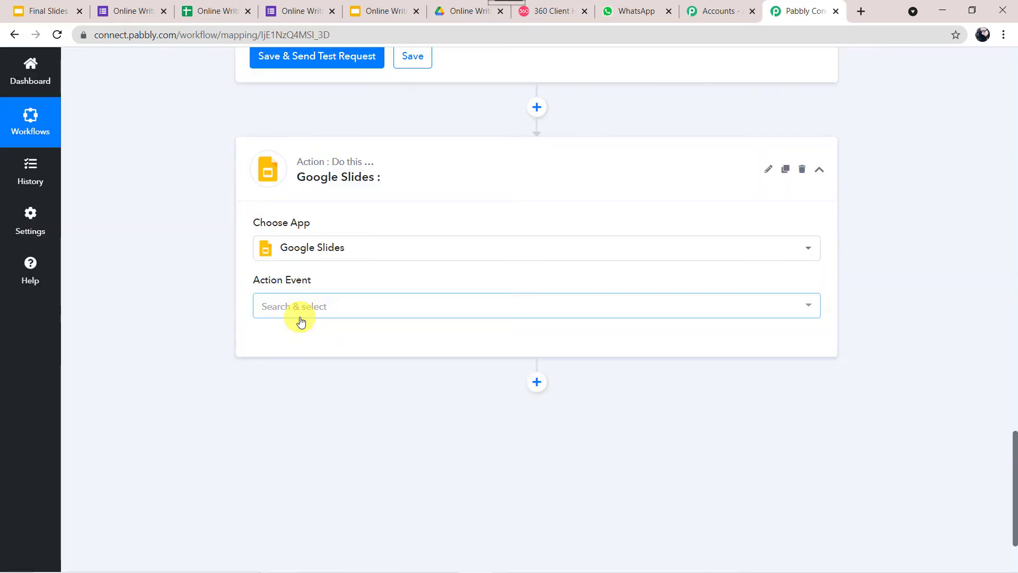
{"action": "left_click", "coordinate": [317, 307]}
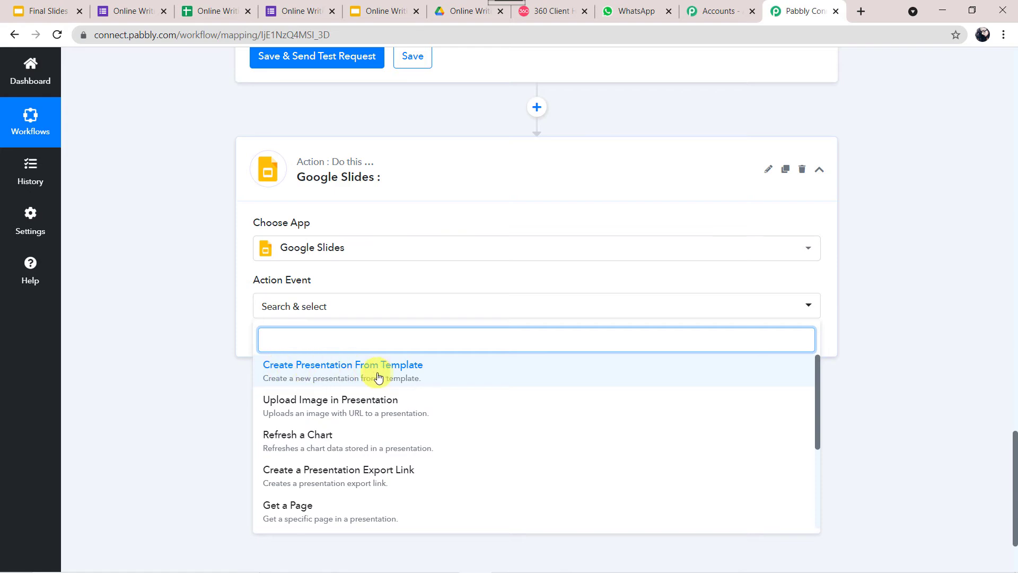
{"action": "left_click", "coordinate": [378, 377]}
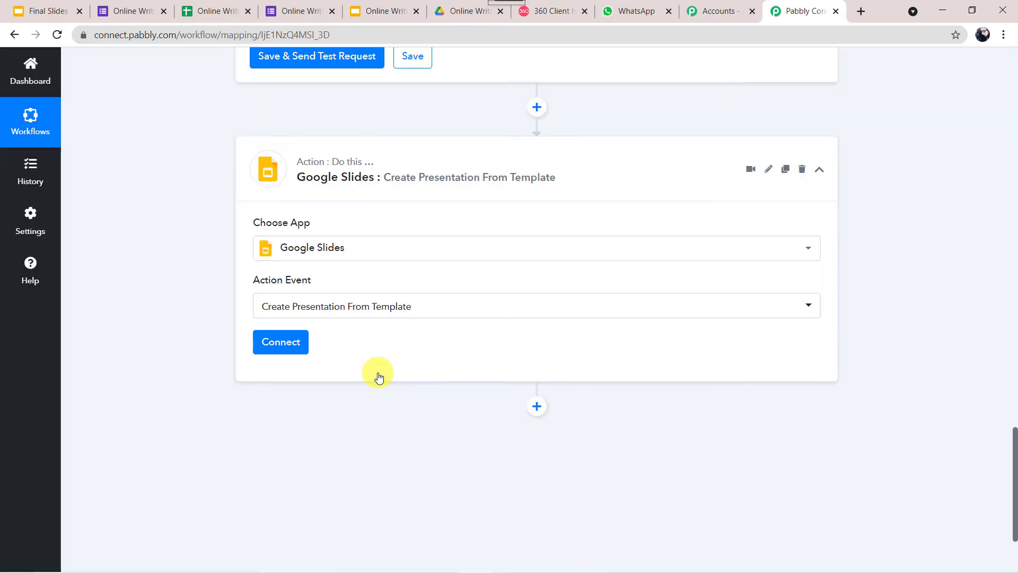
{"action": "left_click", "coordinate": [281, 345]}
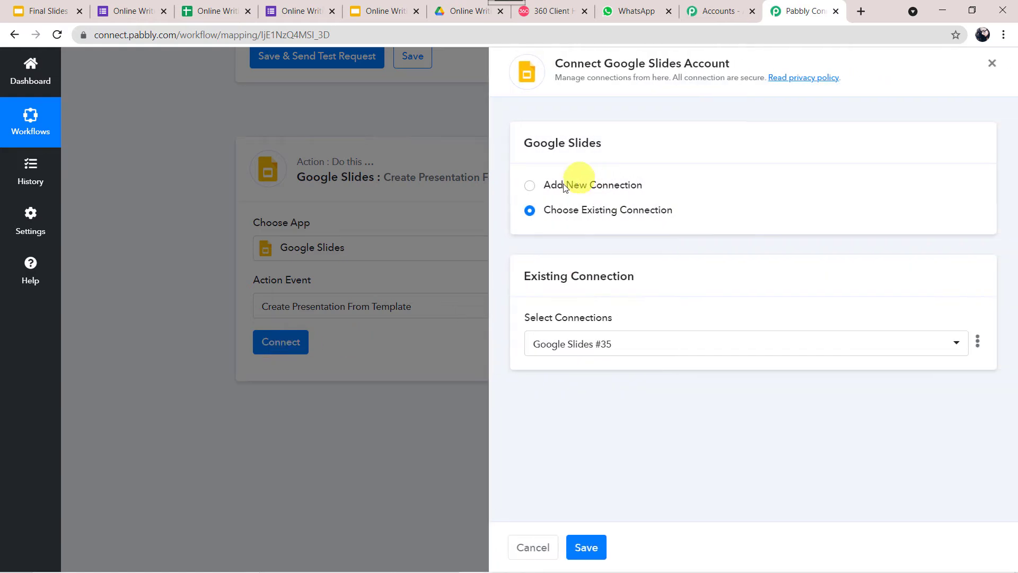
Add a new Google Slides connection and authorise it with the chosen Google account
{"action": "left_click", "coordinate": [559, 185]}
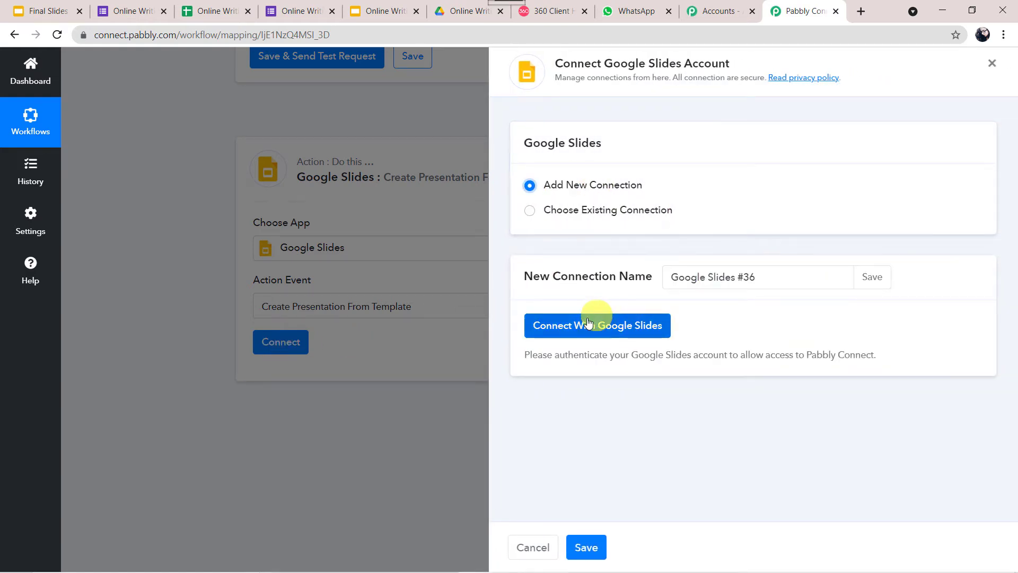
{"action": "left_click", "coordinate": [593, 331]}
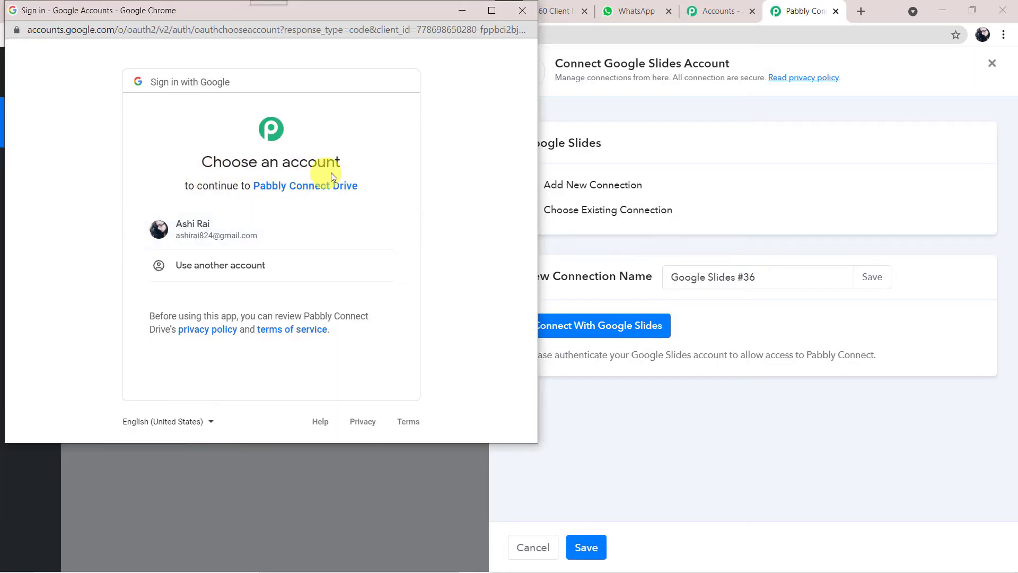
{"action": "left_click", "coordinate": [238, 229]}
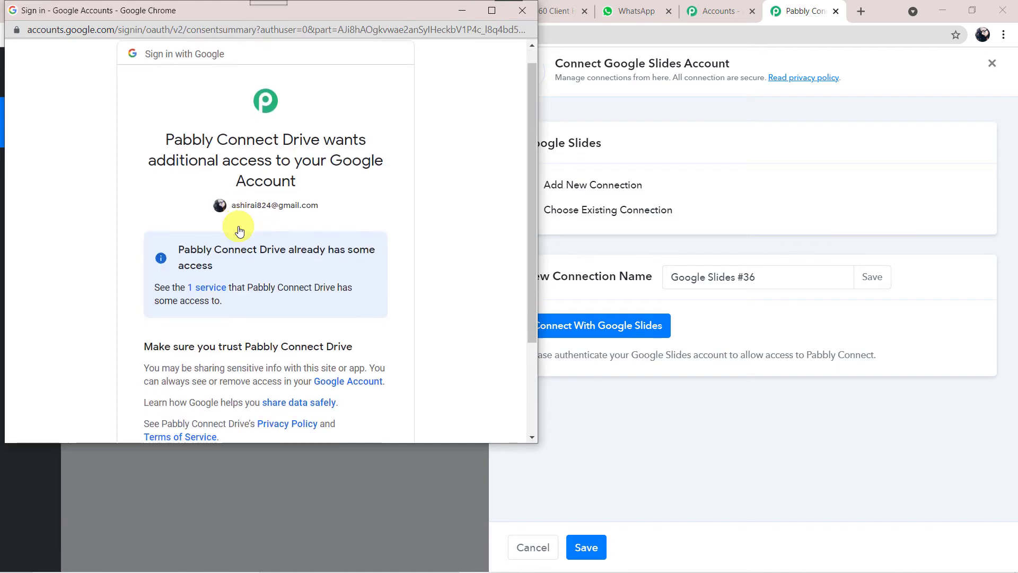
{"action": "scroll", "coordinate": [269, 230], "scroll_direction": "down", "scroll_amount": 1}
{"action": "scroll", "coordinate": [355, 179], "scroll_direction": "down", "scroll_amount": 2}
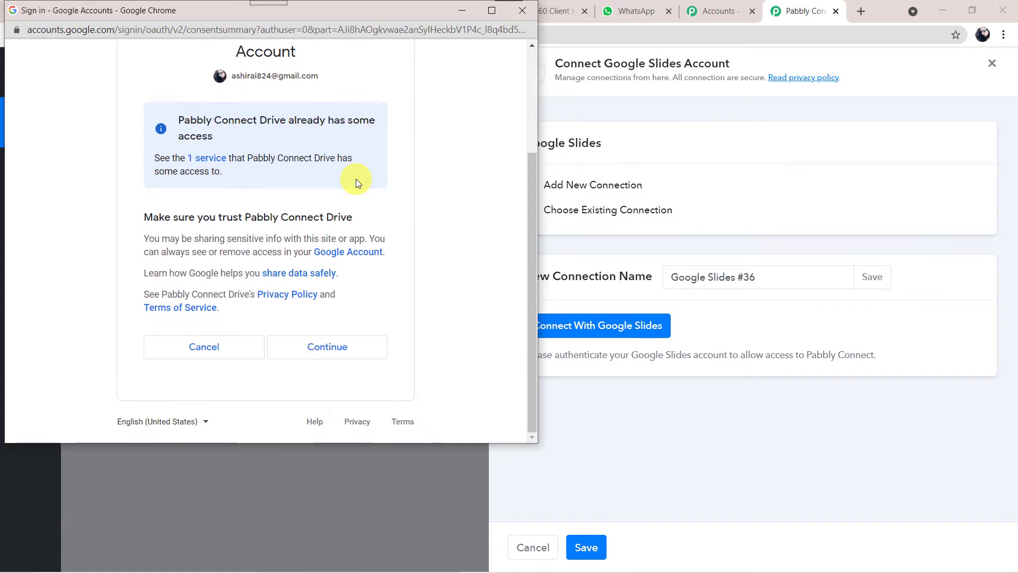
{"action": "left_click", "coordinate": [346, 345]}
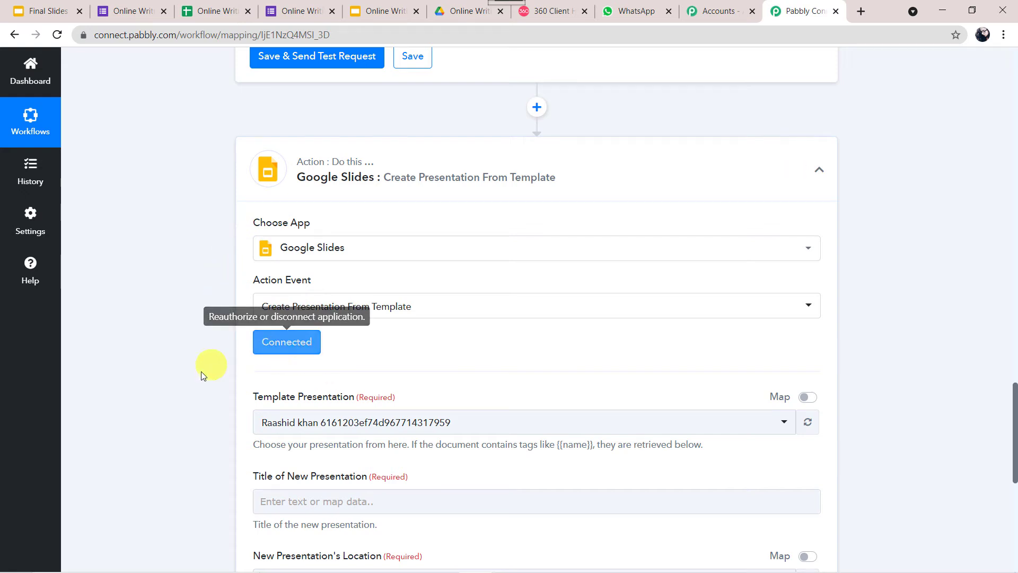
{"action": "scroll", "coordinate": [193, 376], "scroll_direction": "down", "scroll_amount": 3}
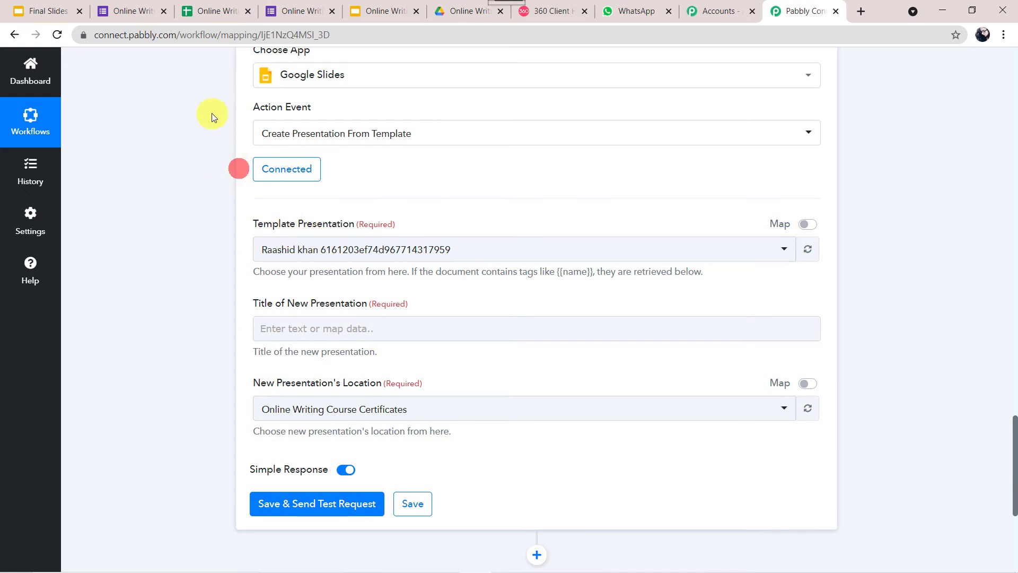
{"action": "scroll", "coordinate": [212, 113], "scroll_direction": "up", "scroll_amount": 2}
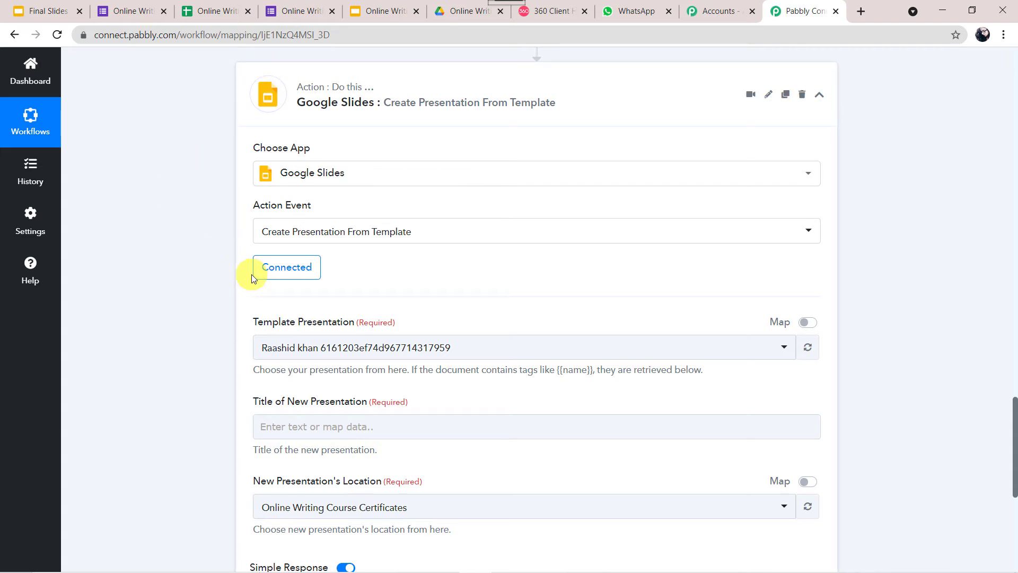
{"action": "left_click", "coordinate": [523, 354]}
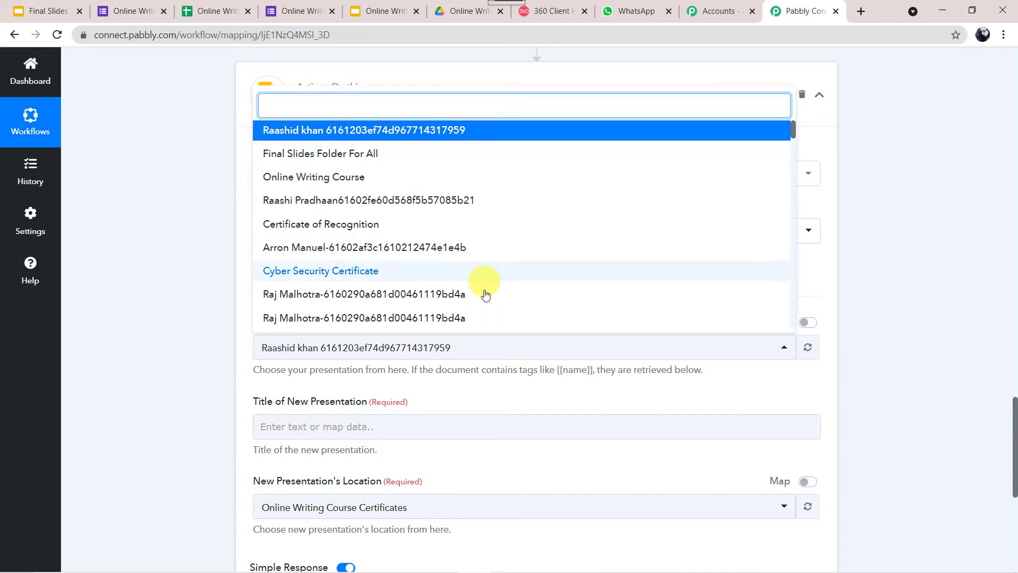
{"action": "left_click", "coordinate": [206, 282]}
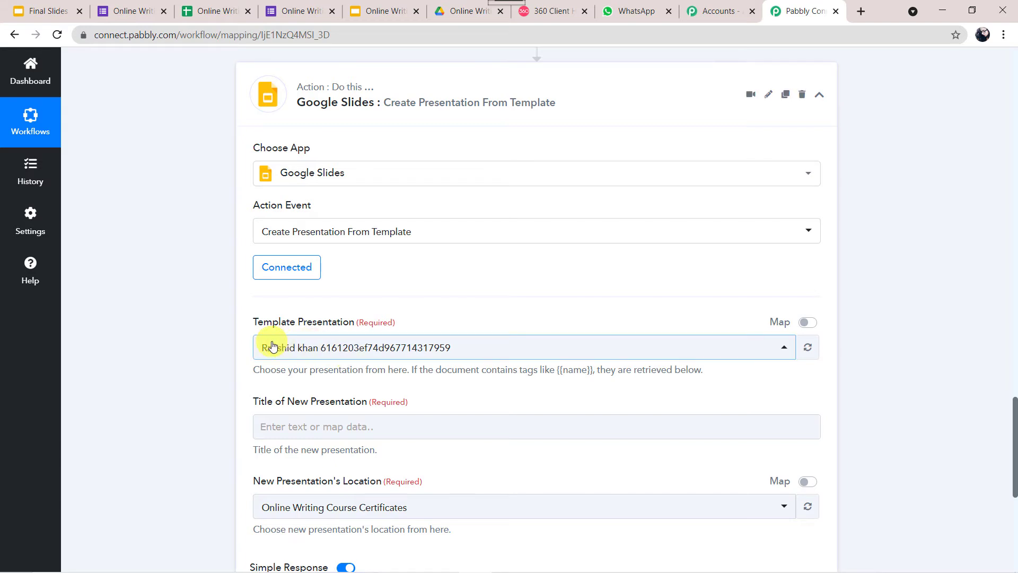
View the Online Writing Course Template certificate slide with its {{name}} and {{date}} placeholders
{"action": "left_click", "coordinate": [379, 14]}
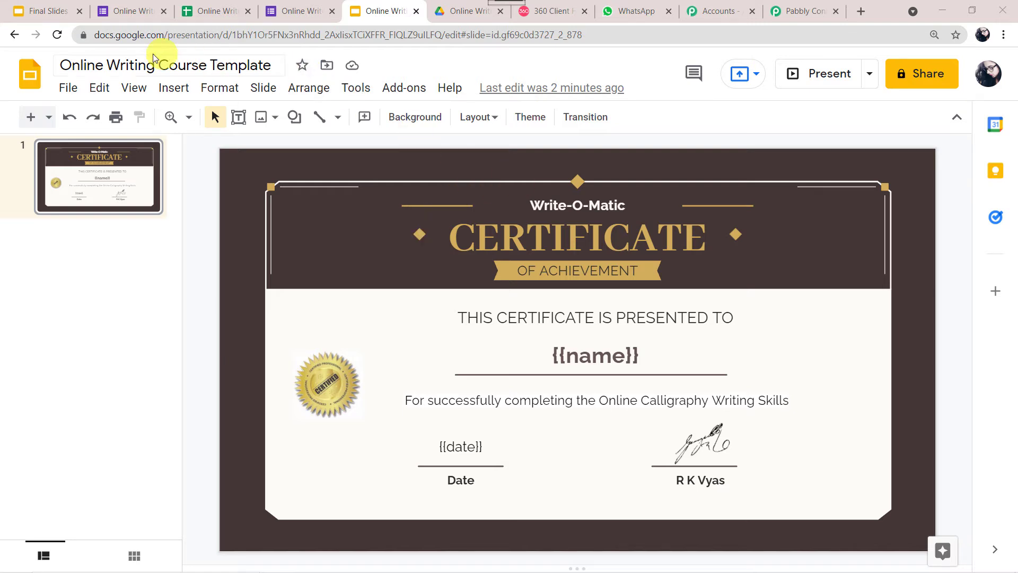
Back in Pabbly Connect, choose Online Writing Course Template as the template presentation
{"action": "left_click", "coordinate": [824, 7]}
{"action": "scroll", "coordinate": [398, 200], "scroll_direction": "down", "scroll_amount": 2}
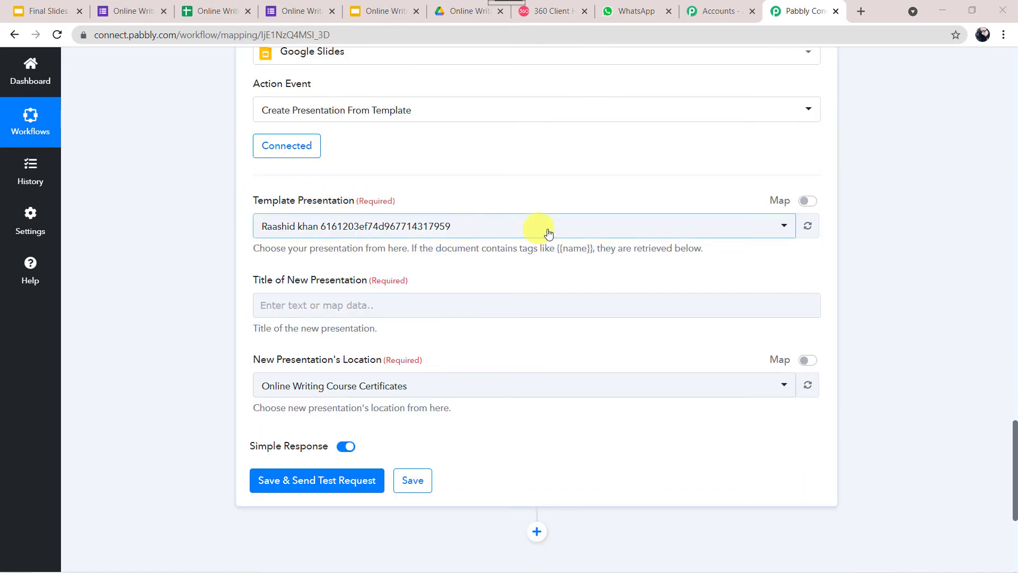
{"action": "left_click", "coordinate": [573, 229]}
{"action": "type", "text": "on"}
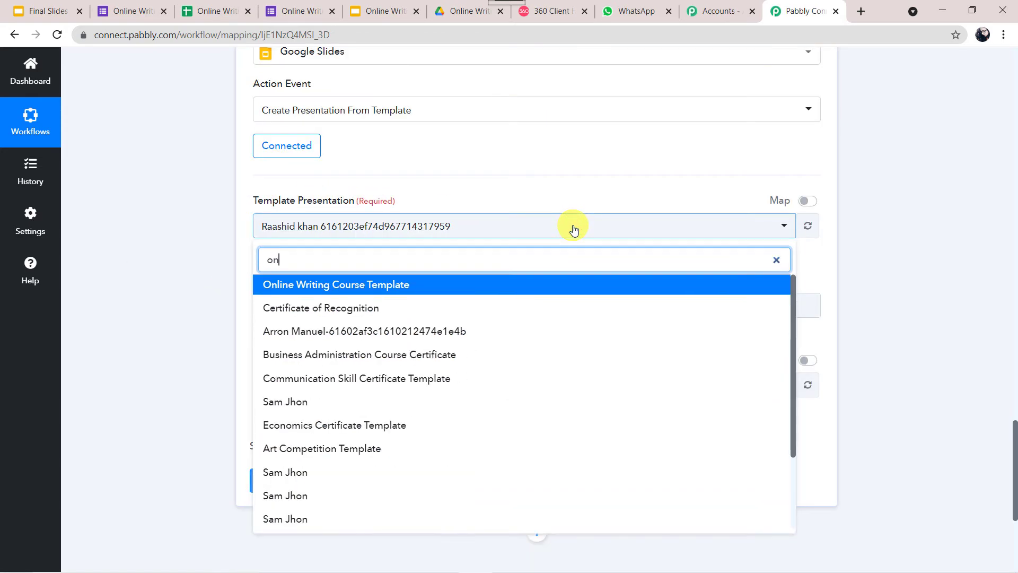
{"action": "type", "text": "line"}
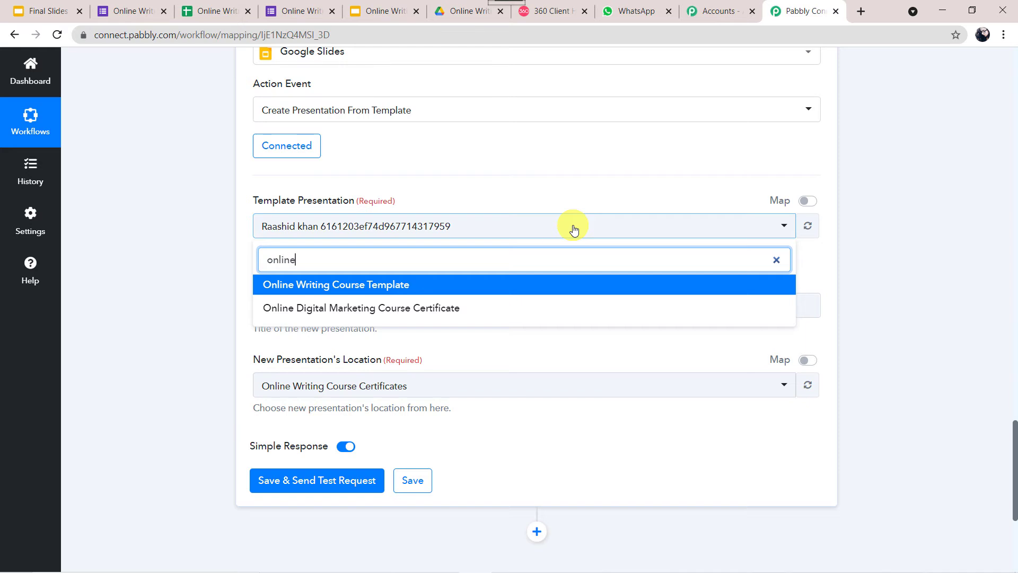
{"action": "left_click", "coordinate": [372, 284]}
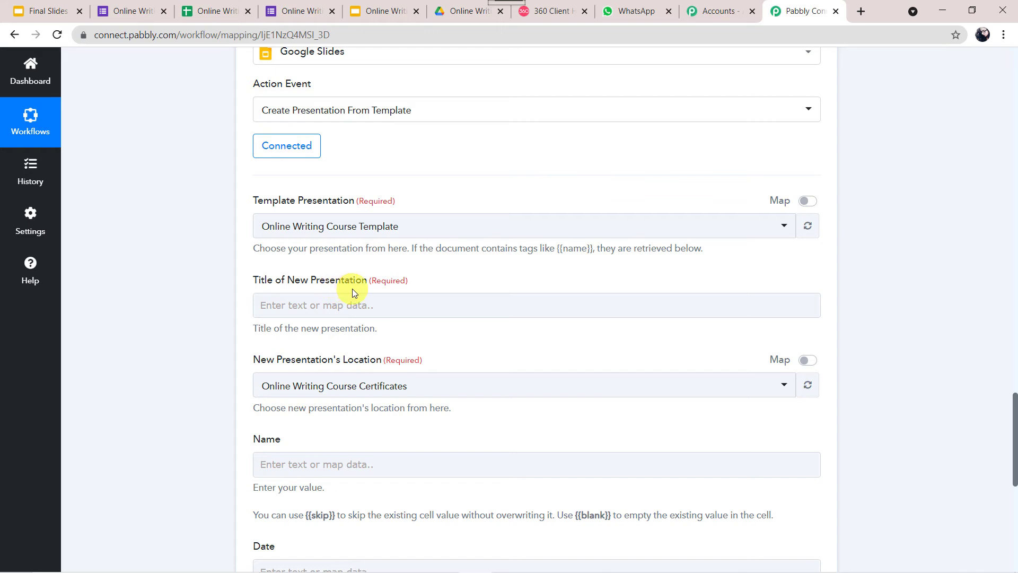
Map the form's RowIndex and Full Name into the new presentation's title
{"action": "left_click", "coordinate": [291, 306]}
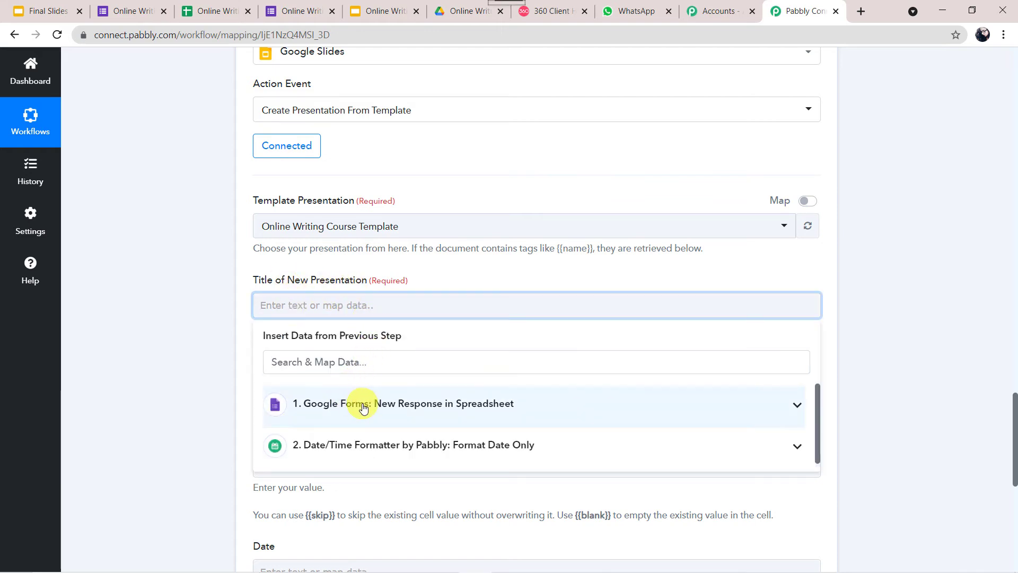
{"action": "left_click", "coordinate": [363, 407]}
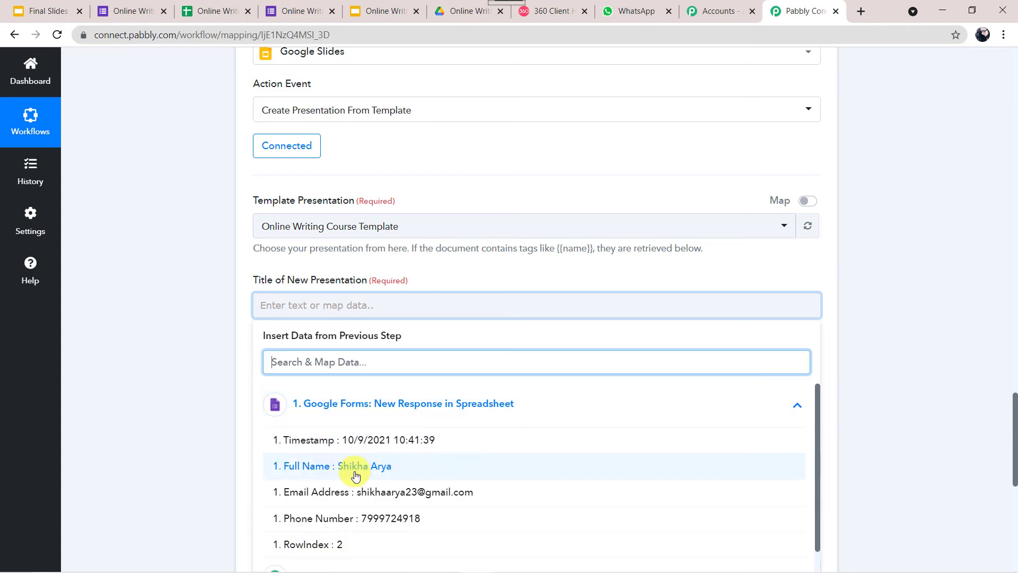
{"action": "left_click", "coordinate": [325, 546]}
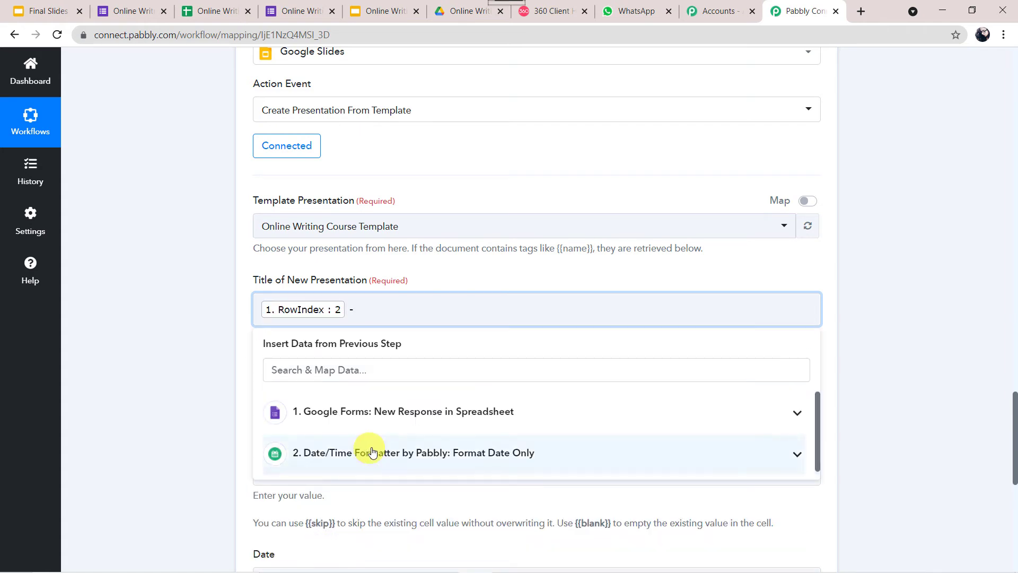
{"action": "left_click", "coordinate": [404, 412]}
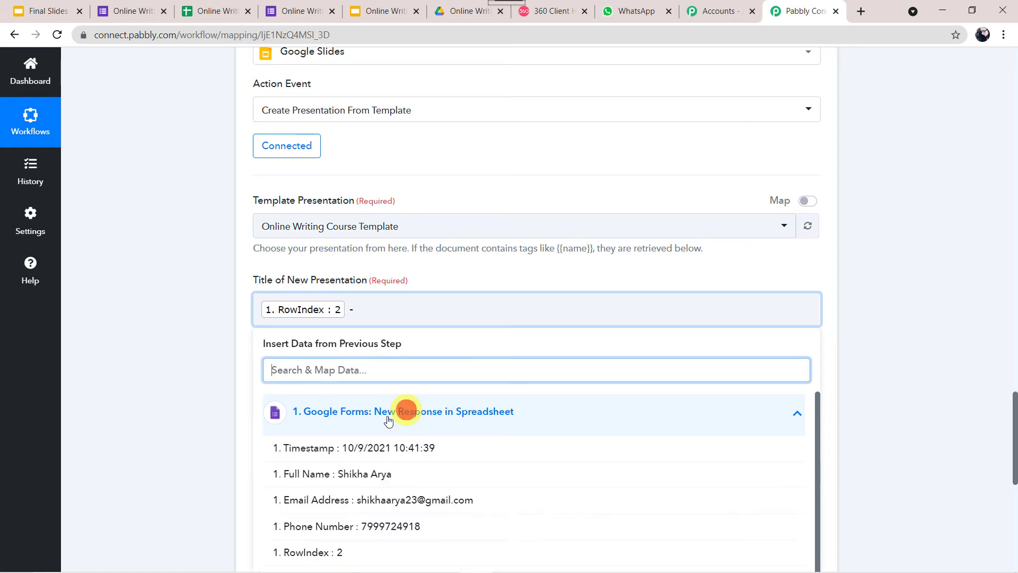
{"action": "left_click", "coordinate": [326, 473]}
{"action": "left_click", "coordinate": [191, 338]}
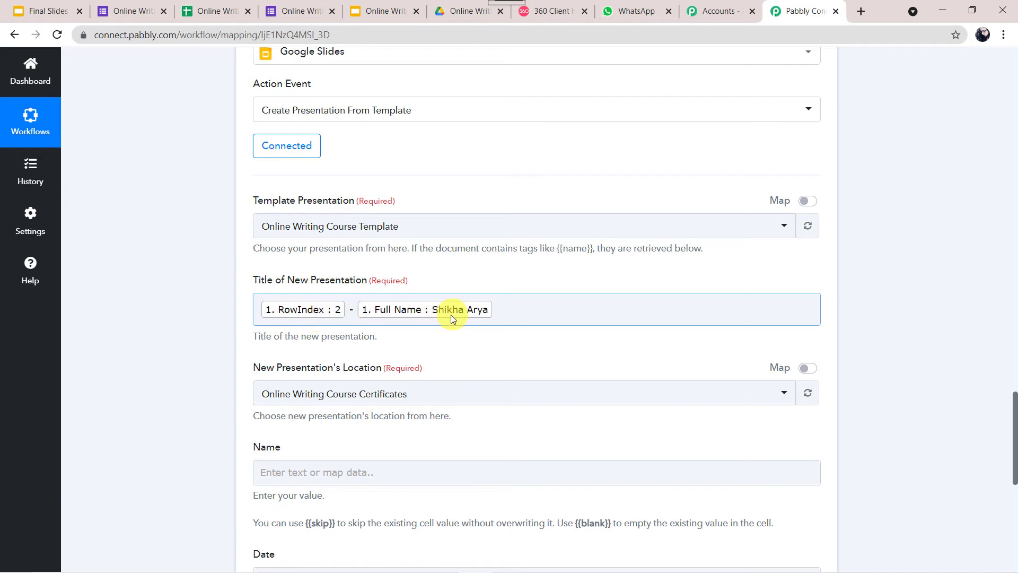
{"action": "left_click", "coordinate": [164, 368]}
{"action": "scroll", "coordinate": [163, 367], "scroll_direction": "down", "scroll_amount": 3}
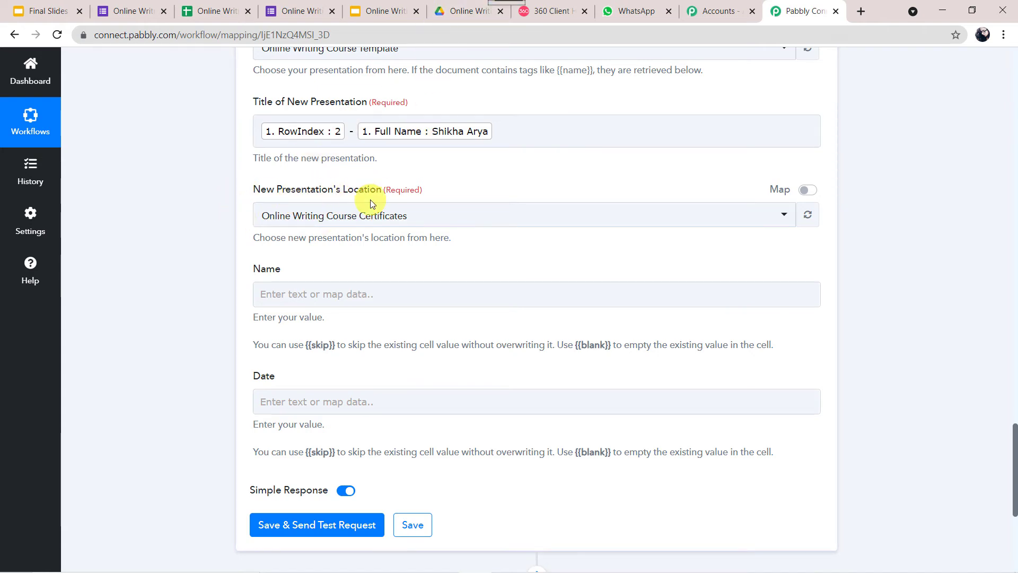
{"action": "left_click", "coordinate": [457, 12]}
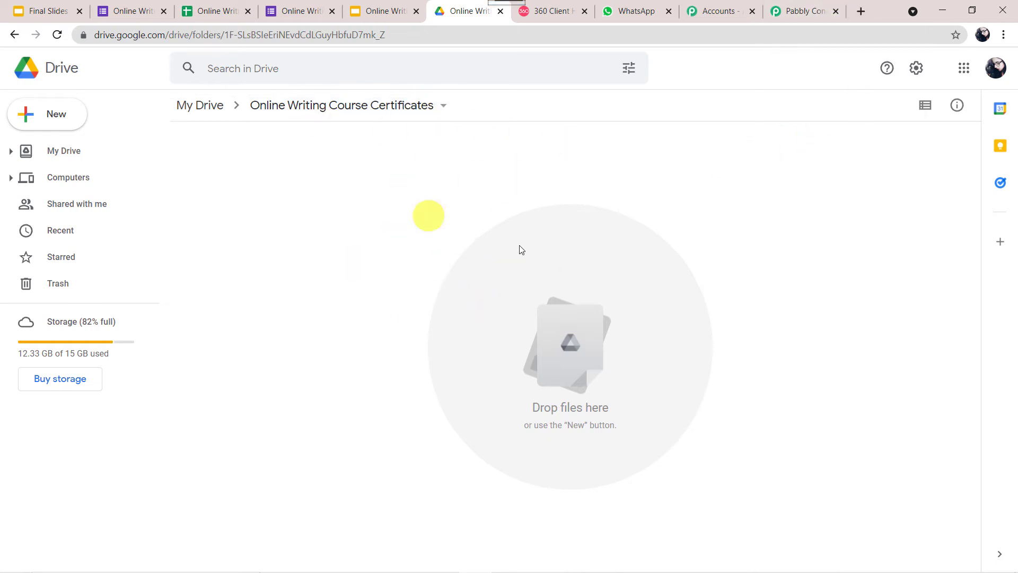
{"action": "left_click", "coordinate": [799, 13]}
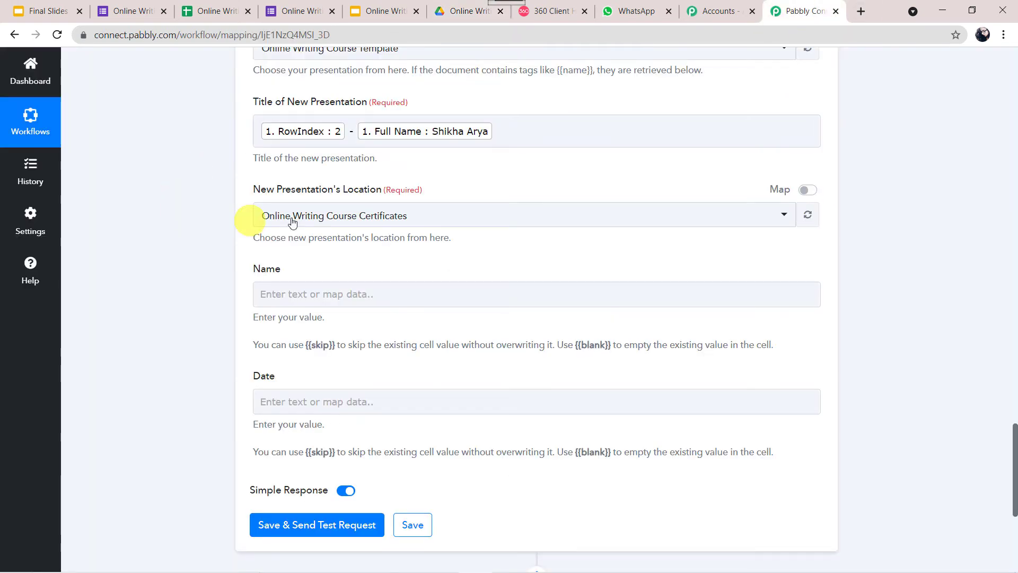
{"action": "left_click", "coordinate": [393, 215]}
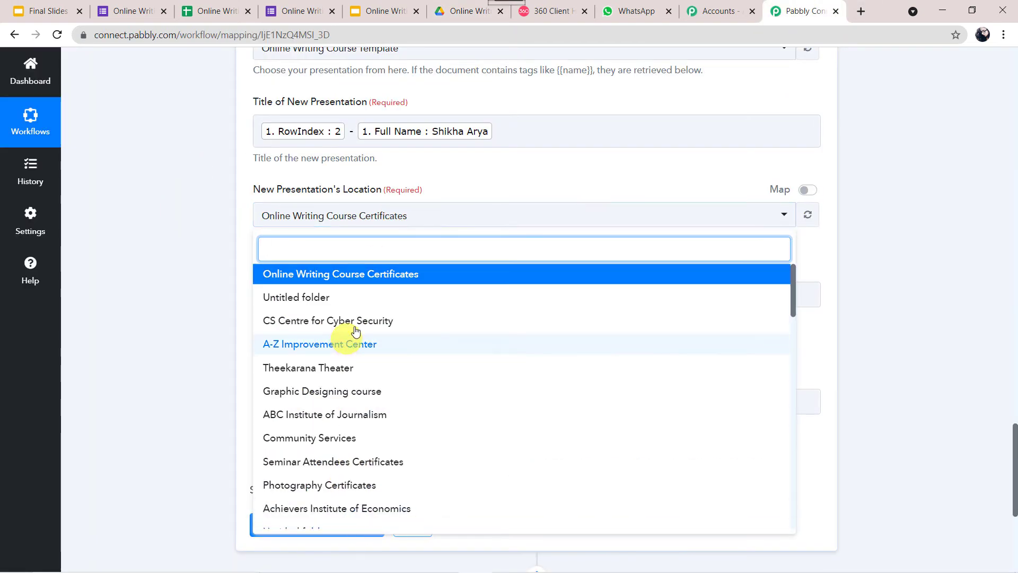
{"action": "left_click", "coordinate": [347, 273]}
{"action": "left_click", "coordinate": [163, 275]}
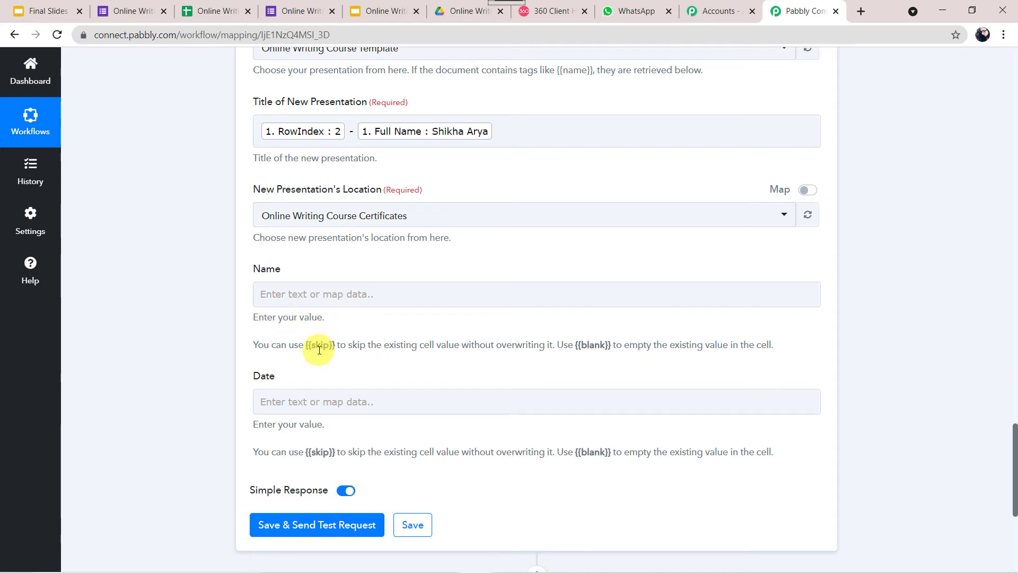
{"action": "left_click", "coordinate": [376, 13]}
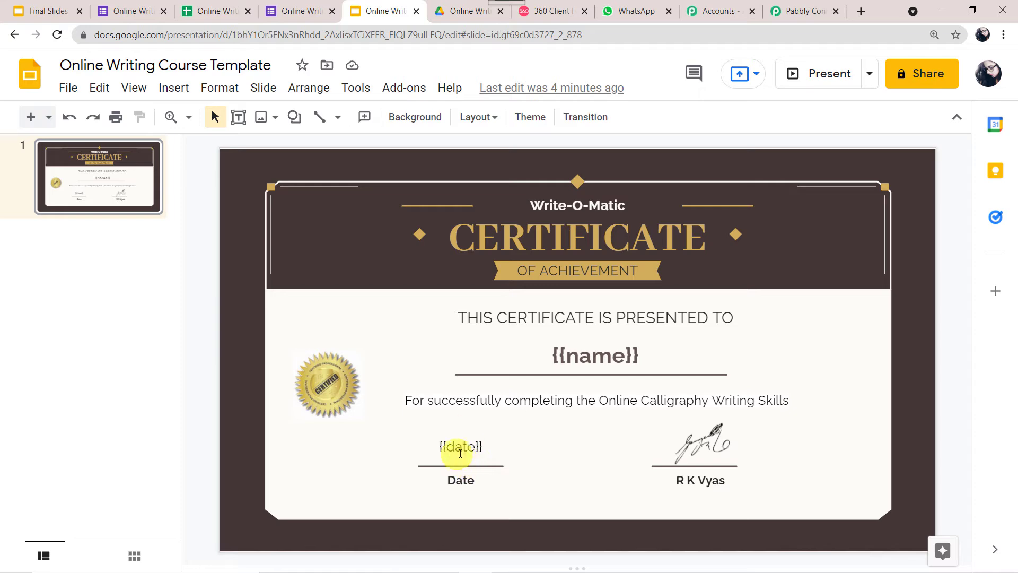
{"action": "left_click", "coordinate": [804, 11]}
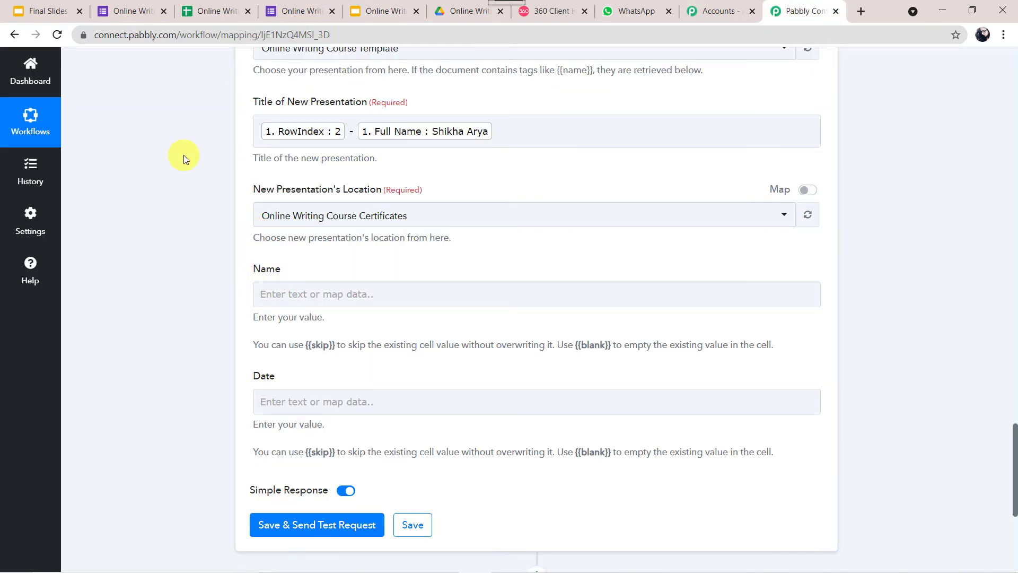
Map the Google Forms Full Name into the Name field
{"action": "scroll", "coordinate": [184, 155], "scroll_direction": "up", "scroll_amount": 7}
{"action": "scroll", "coordinate": [183, 155], "scroll_direction": "up", "scroll_amount": 7}
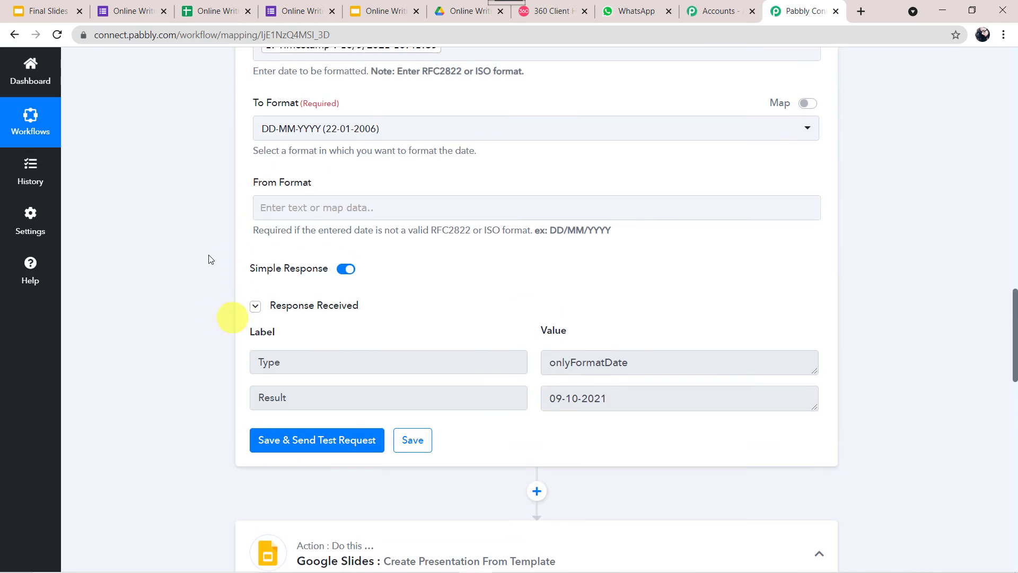
{"action": "scroll", "coordinate": [137, 100], "scroll_direction": "up", "scroll_amount": 1}
{"action": "scroll", "coordinate": [137, 100], "scroll_direction": "up", "scroll_amount": 13}
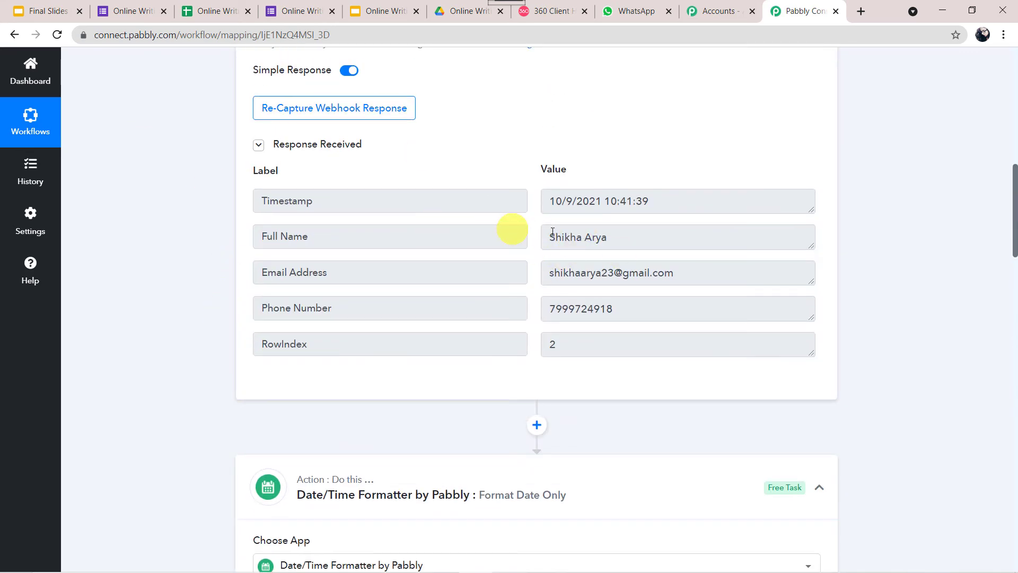
{"action": "scroll", "coordinate": [164, 443], "scroll_direction": "down", "scroll_amount": 20}
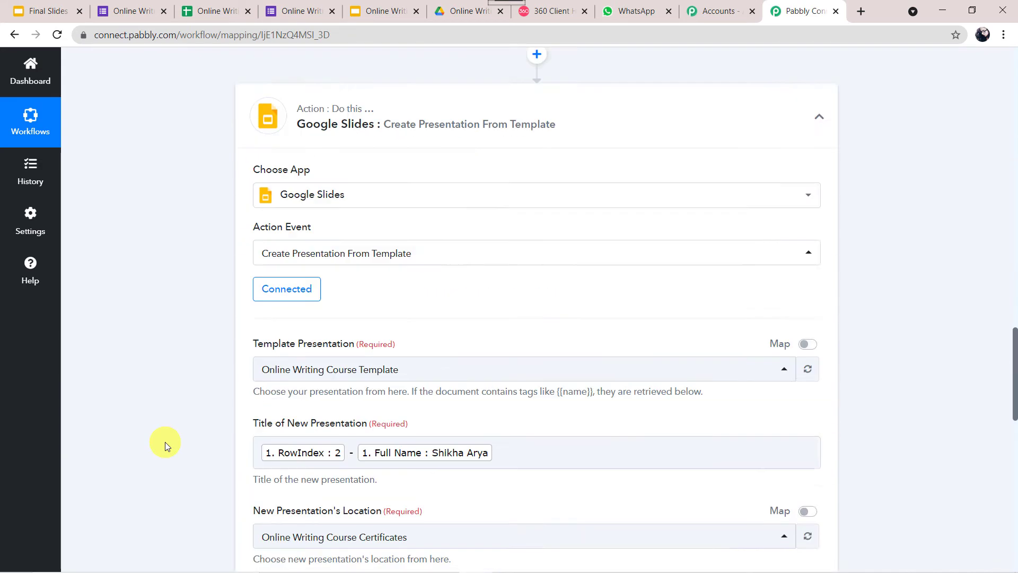
{"action": "scroll", "coordinate": [146, 497], "scroll_direction": "down", "scroll_amount": 5}
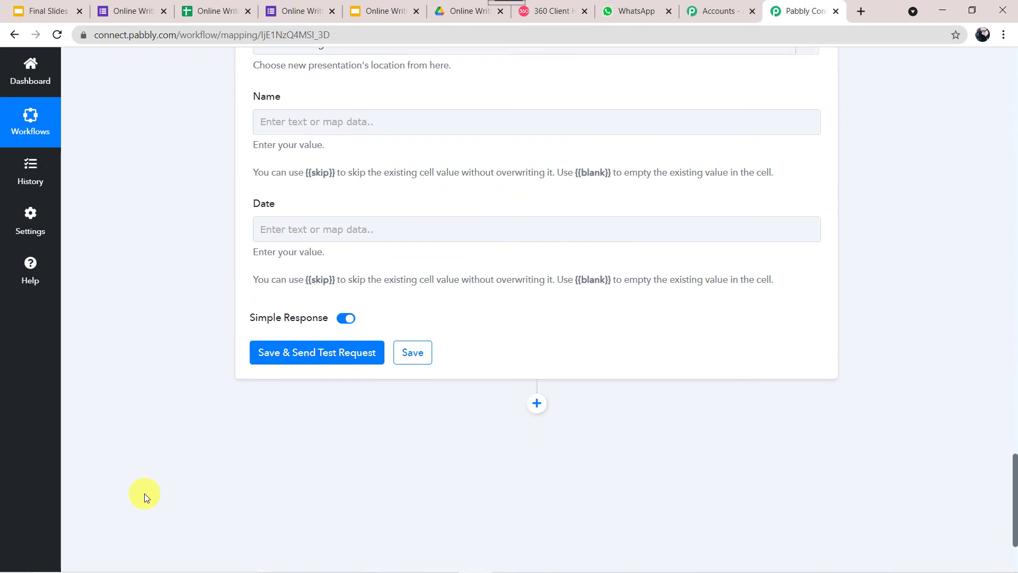
{"action": "left_click", "coordinate": [321, 112]}
{"action": "left_click", "coordinate": [336, 222]}
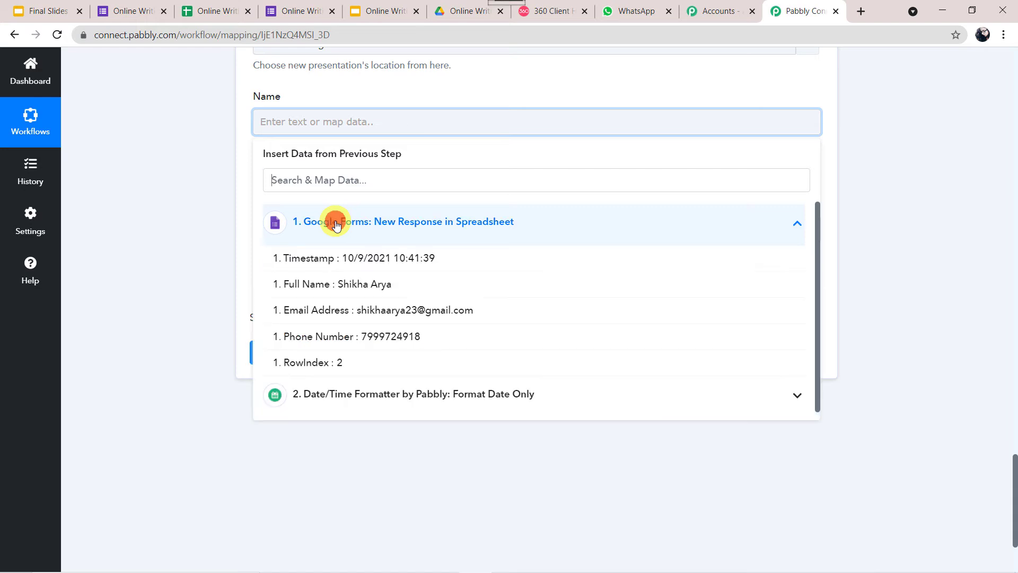
{"action": "left_click", "coordinate": [369, 291]}
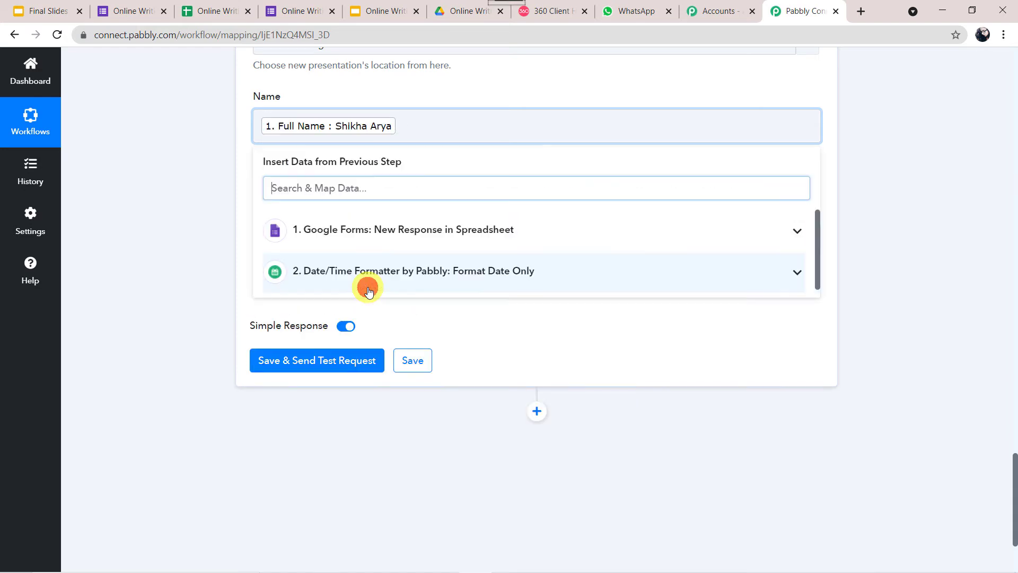
{"action": "left_click", "coordinate": [146, 218]}
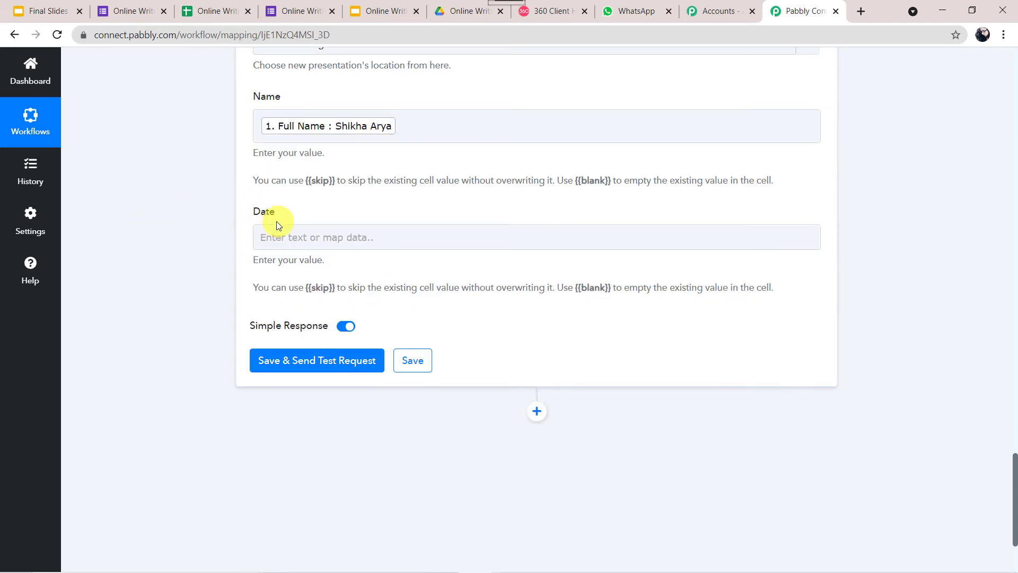
Map the Date/Time Formatter Result into Date, then save and test to get a PresentationId
{"action": "scroll", "coordinate": [179, 216], "scroll_direction": "up", "scroll_amount": 7}
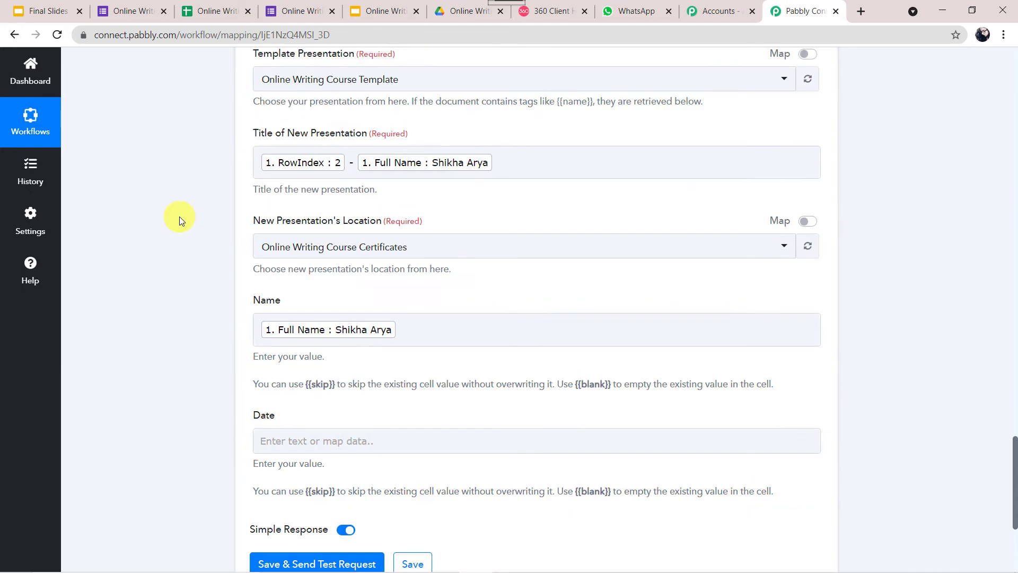
{"action": "scroll", "coordinate": [179, 216], "scroll_direction": "up", "scroll_amount": 8}
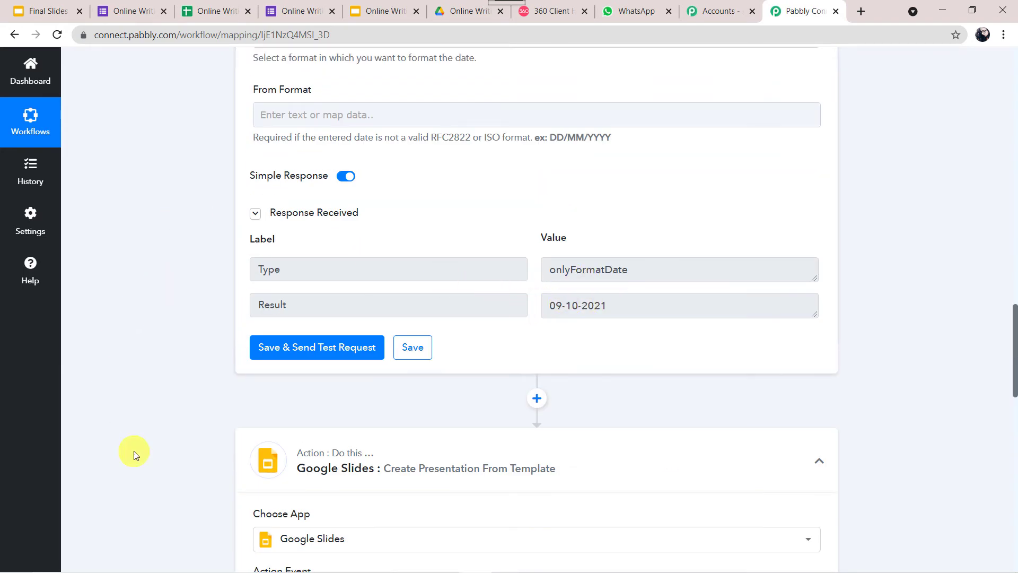
{"action": "scroll", "coordinate": [133, 450], "scroll_direction": "down", "scroll_amount": 14}
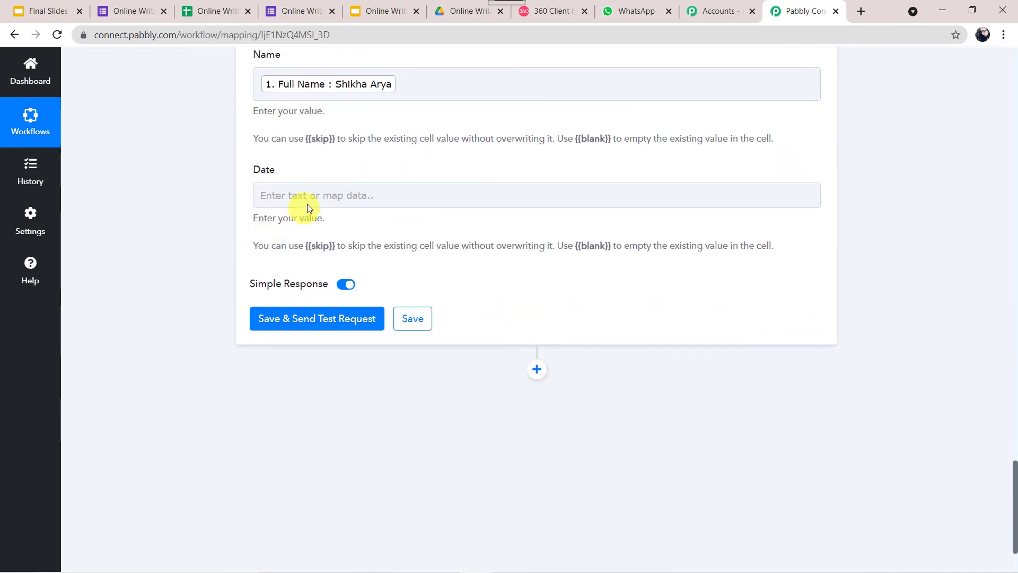
{"action": "left_click", "coordinate": [310, 197]}
{"action": "left_click", "coordinate": [340, 337]}
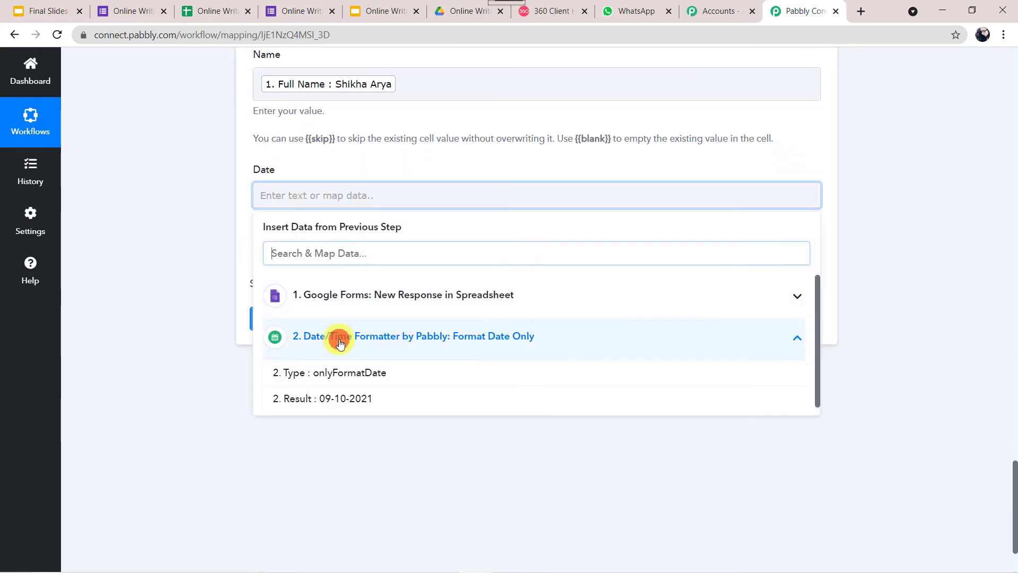
{"action": "left_click", "coordinate": [343, 401]}
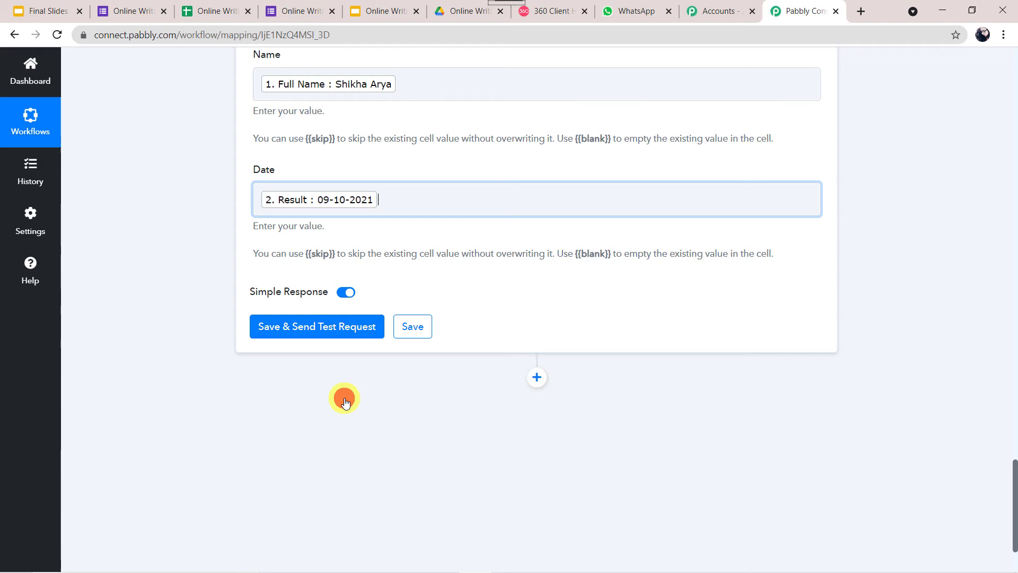
{"action": "left_click", "coordinate": [167, 325]}
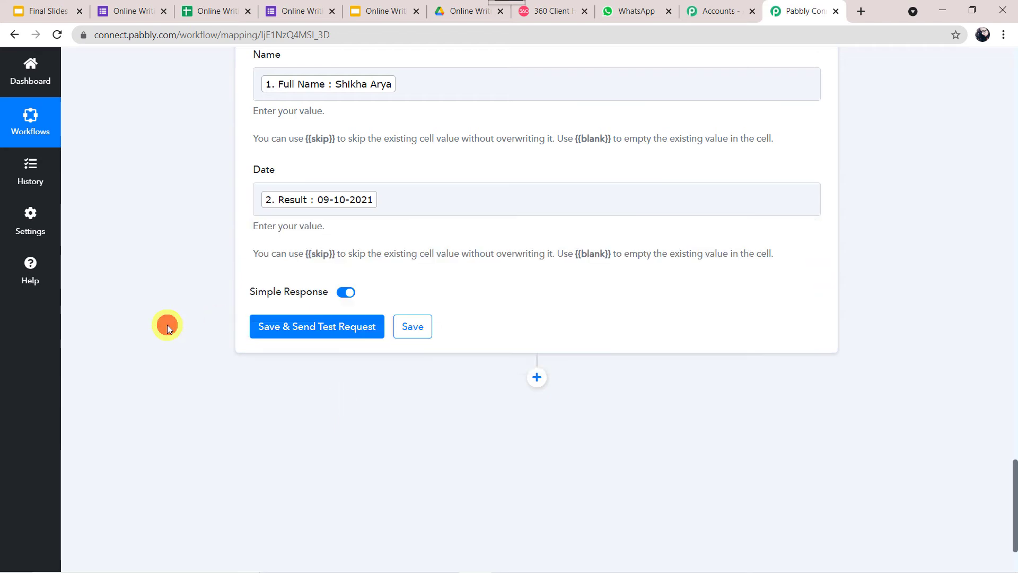
{"action": "left_click", "coordinate": [321, 328]}
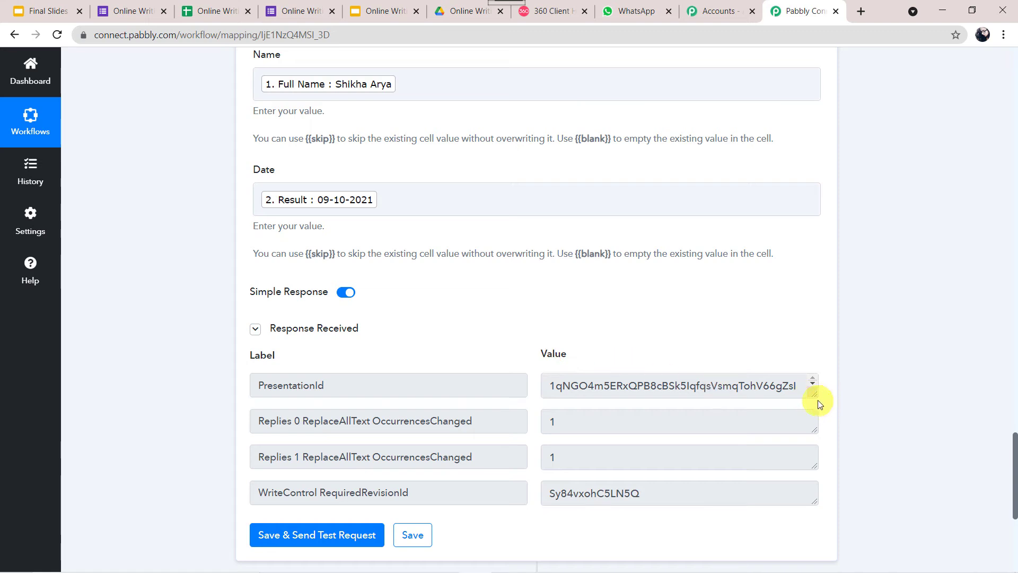
{"action": "left_click_drag", "start_coordinate": [816, 394], "coordinate": [814, 440]}
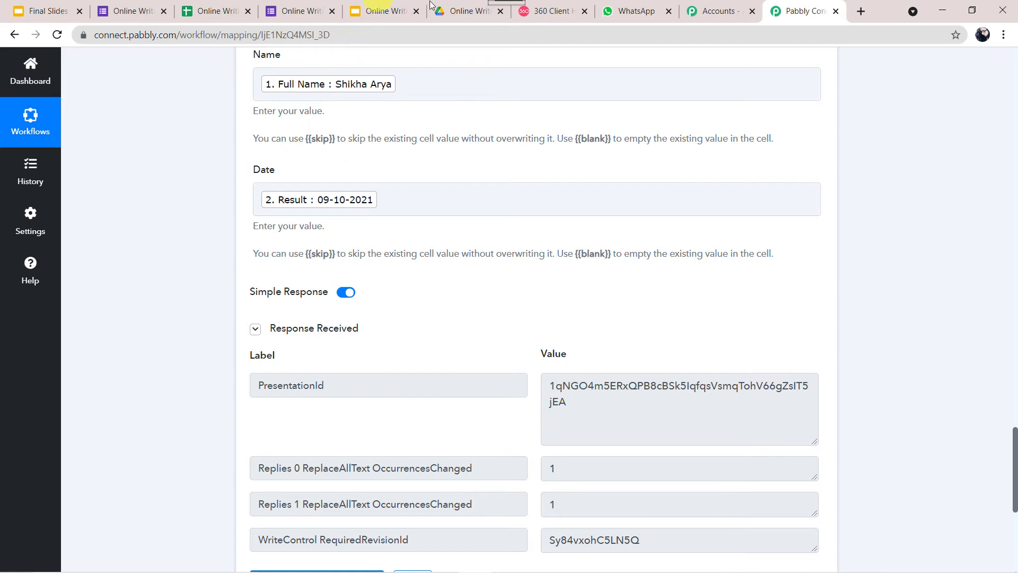
Open the generated certificate from the Drive folder and compare it with the template's placeholders
{"action": "left_click", "coordinate": [454, 10]}
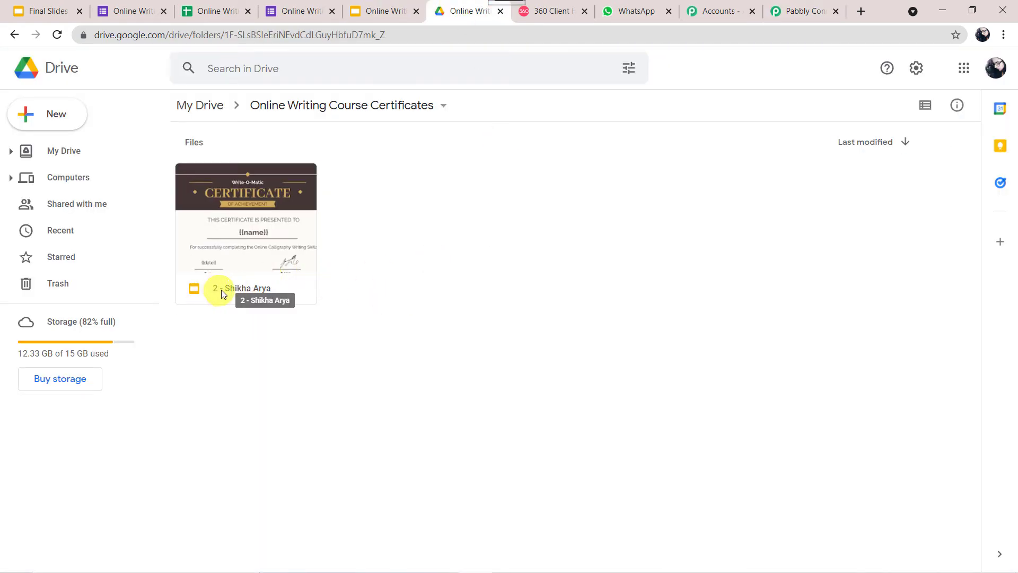
{"action": "left_click", "coordinate": [259, 235]}
{"action": "double_click", "coordinate": [259, 235]}
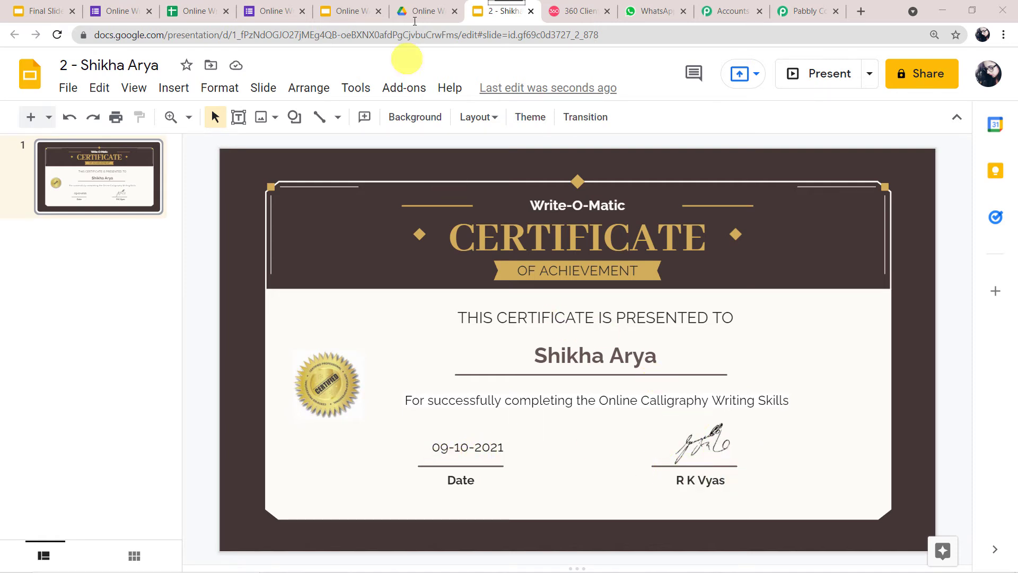
{"action": "left_click", "coordinate": [350, 7]}
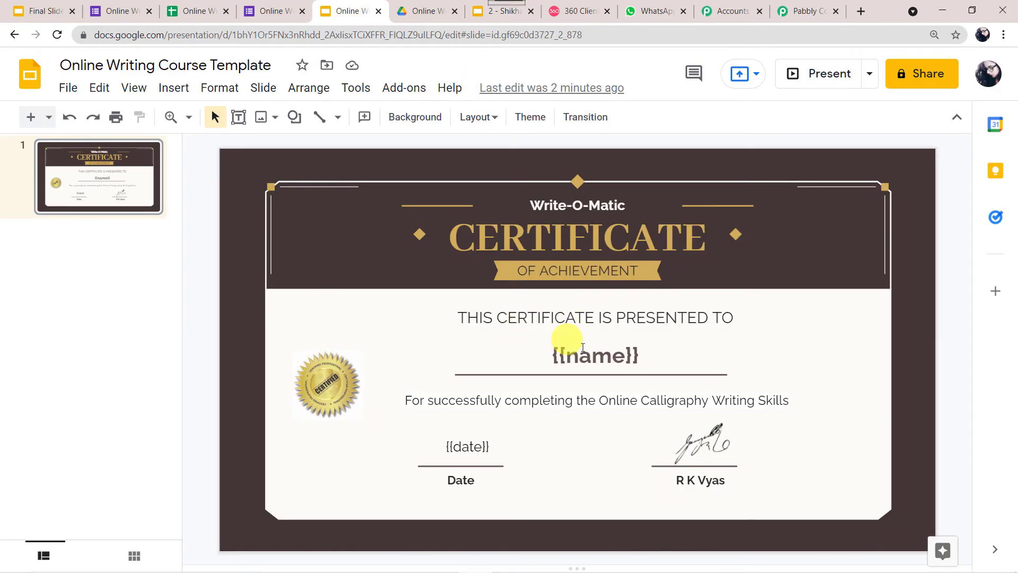
{"action": "left_click", "coordinate": [514, 11]}
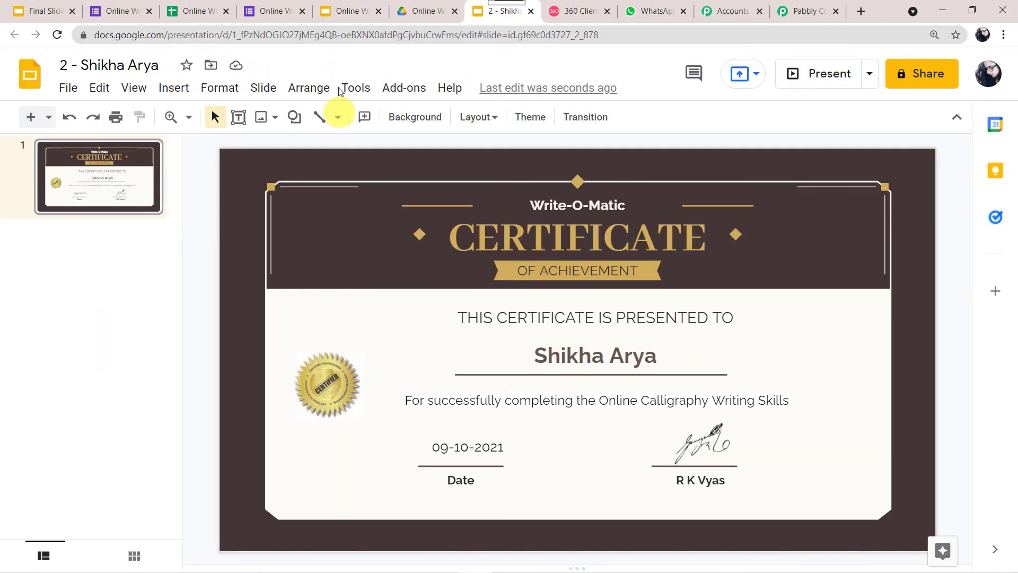
{"action": "left_click", "coordinate": [347, 8]}
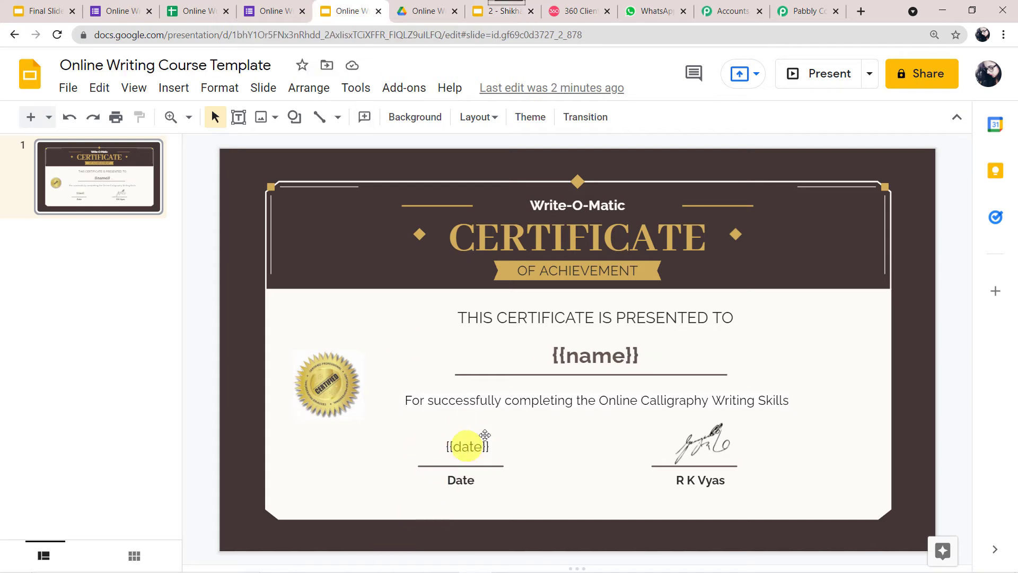
{"action": "left_click", "coordinate": [506, 20]}
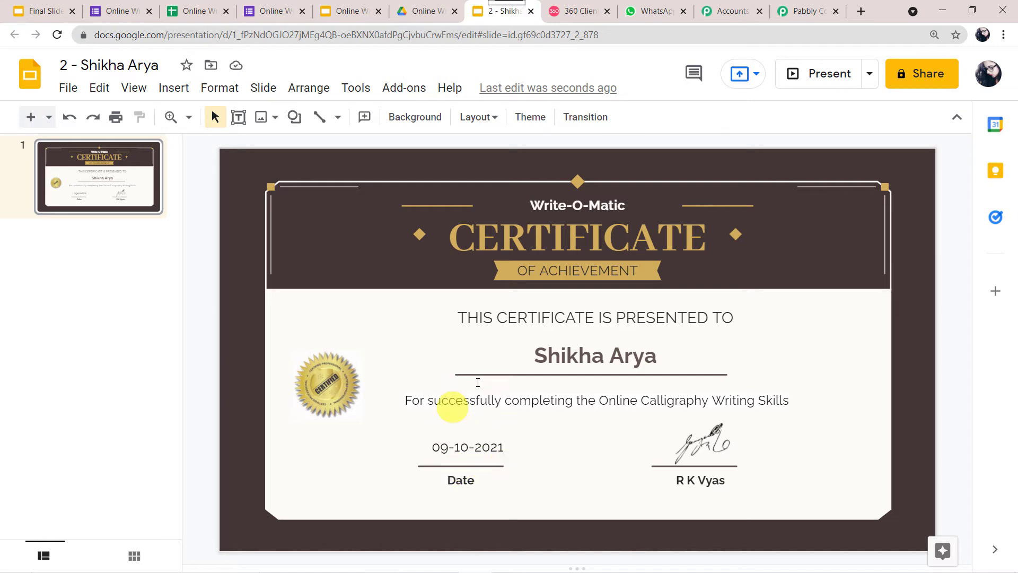
{"action": "left_click", "coordinate": [798, 19]}
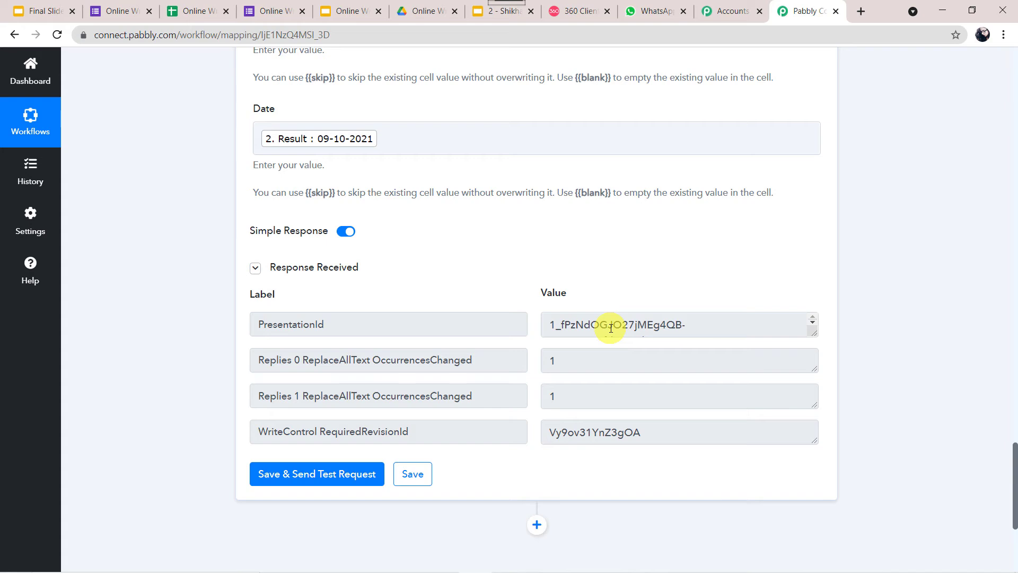
Add a Google Drive step with the Share a File With Anyone action
{"action": "scroll", "coordinate": [611, 328], "scroll_direction": "down", "scroll_amount": 1}
{"action": "scroll", "coordinate": [277, 391], "scroll_direction": "down", "scroll_amount": 5}
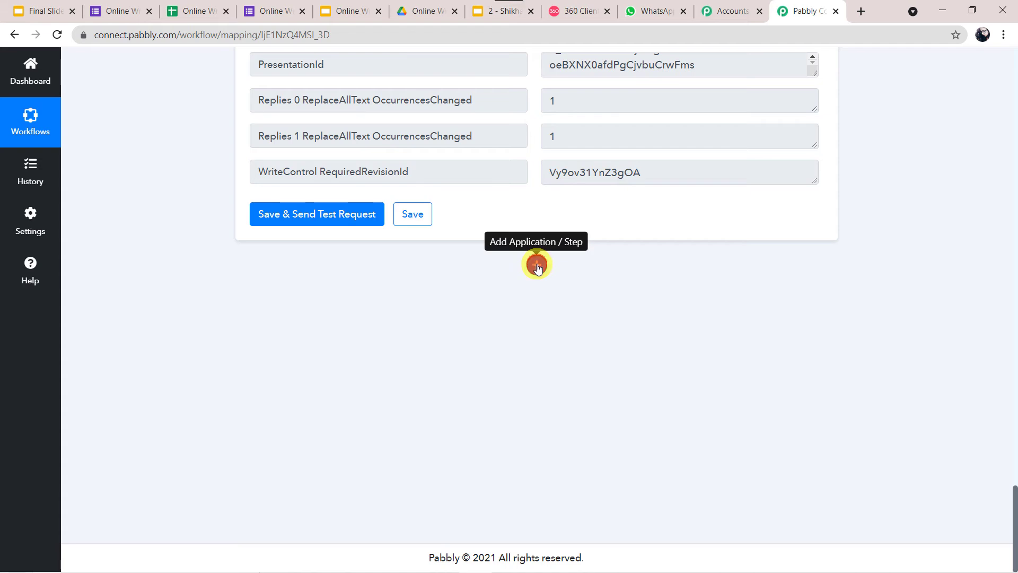
{"action": "left_click", "coordinate": [537, 265]}
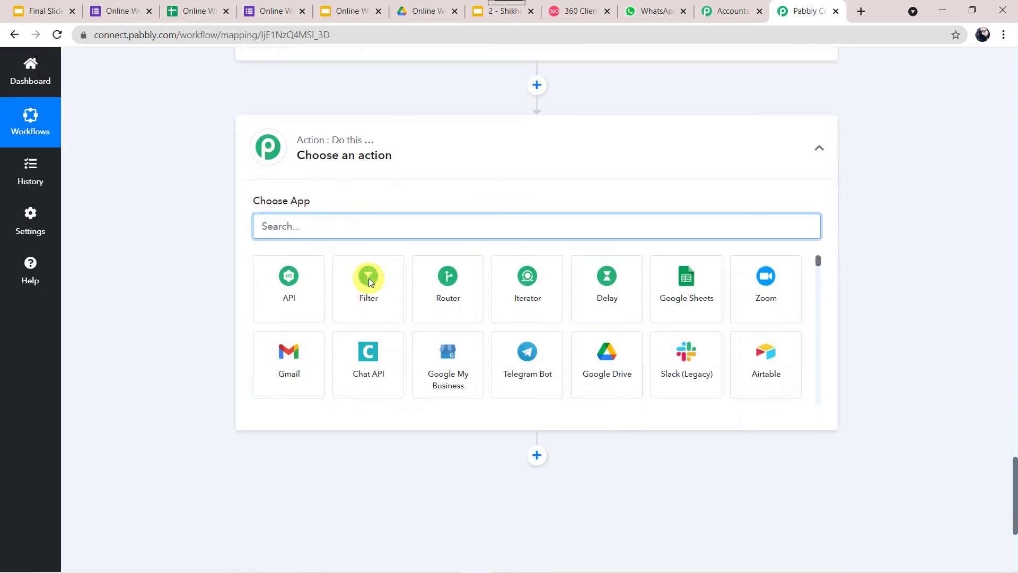
{"action": "left_click", "coordinate": [347, 212]}
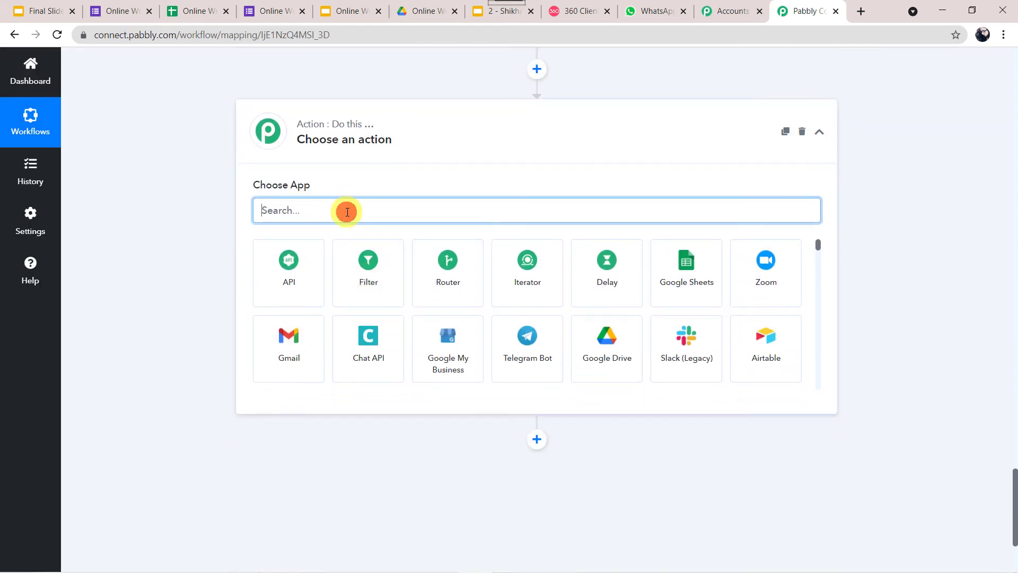
{"action": "type", "text": "goog"}
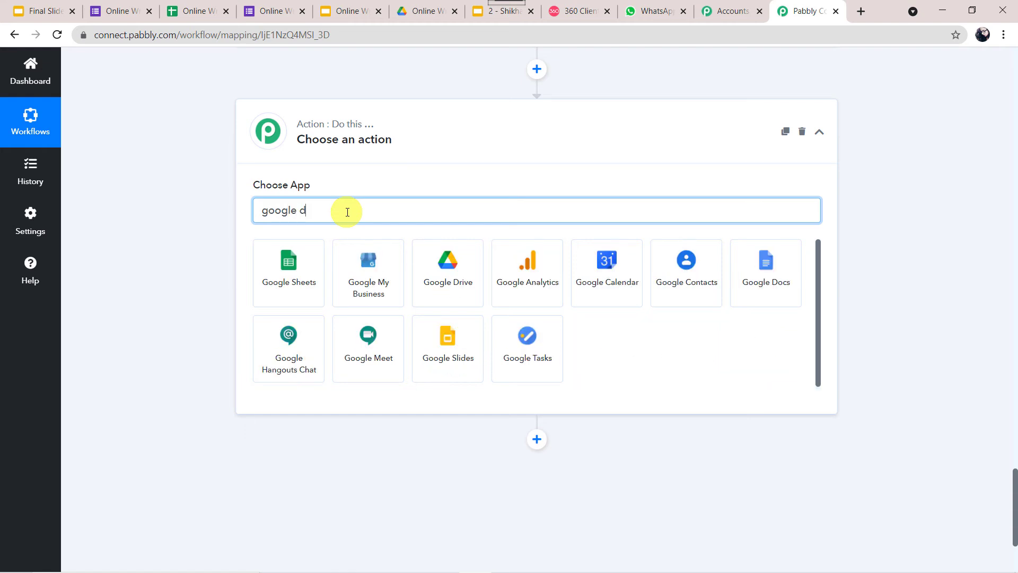
{"action": "type", "text": "le d"}
{"action": "left_click", "coordinate": [297, 278]}
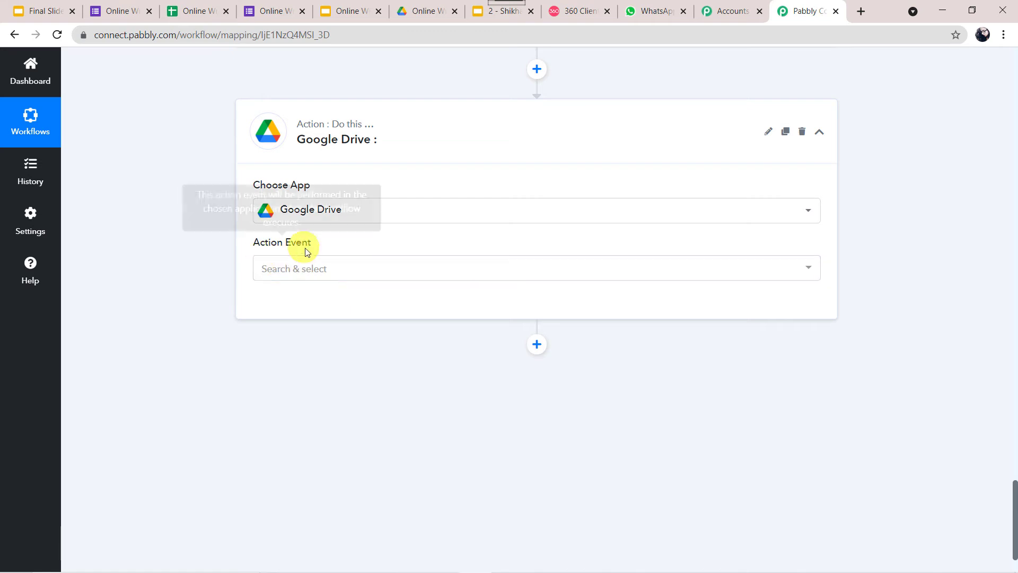
{"action": "left_click", "coordinate": [304, 271]}
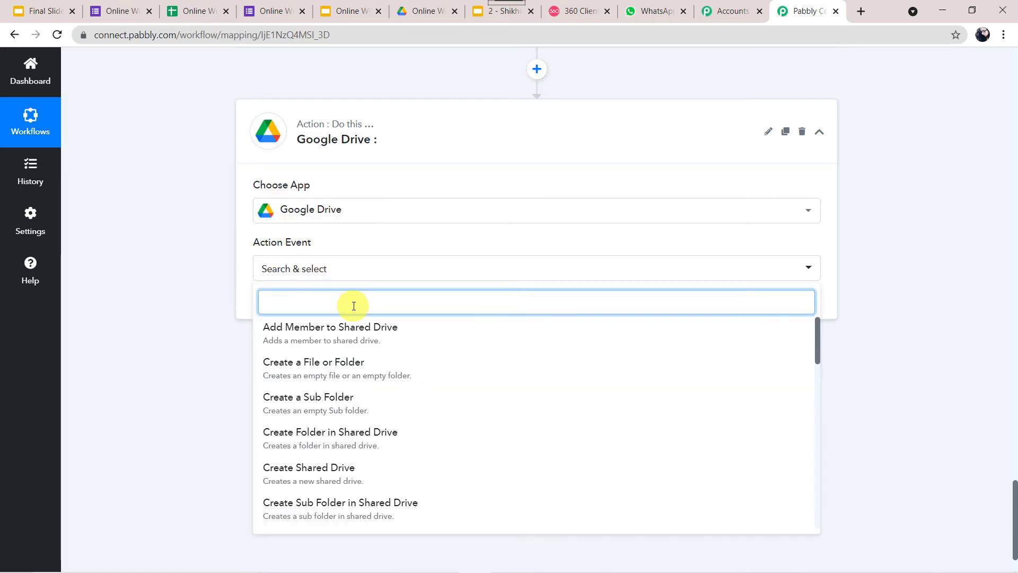
{"action": "type", "text": "share"}
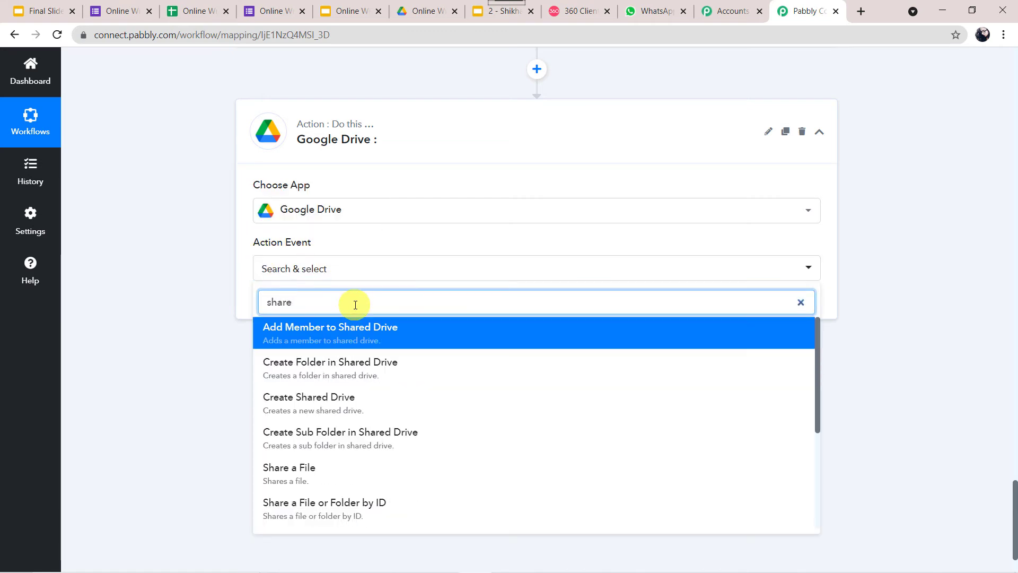
{"action": "type", "text": " a"}
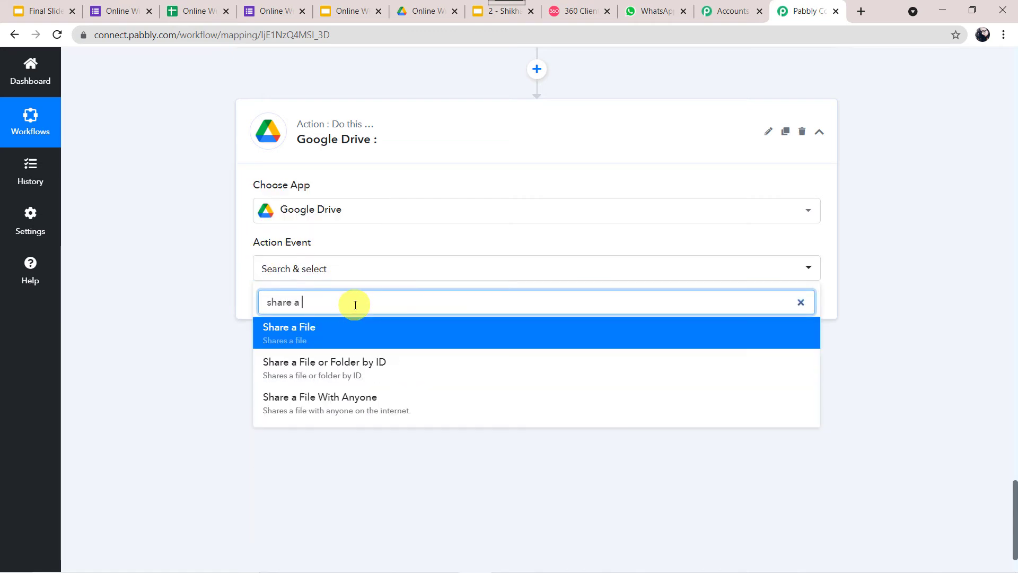
{"action": "left_click", "coordinate": [332, 409]}
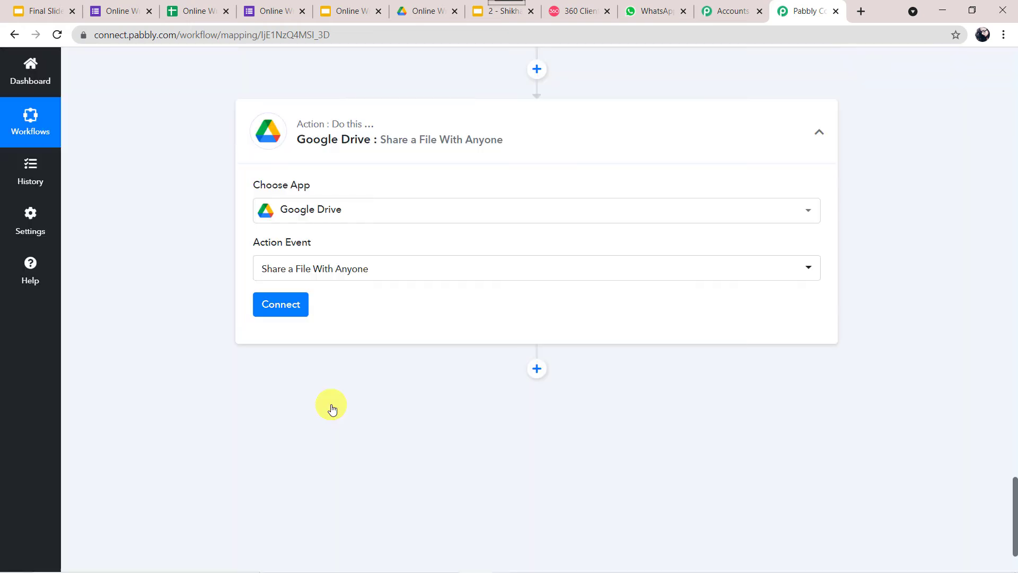
Create a new Google Drive connection and authorise it with the chosen Google account
{"action": "left_click", "coordinate": [295, 312]}
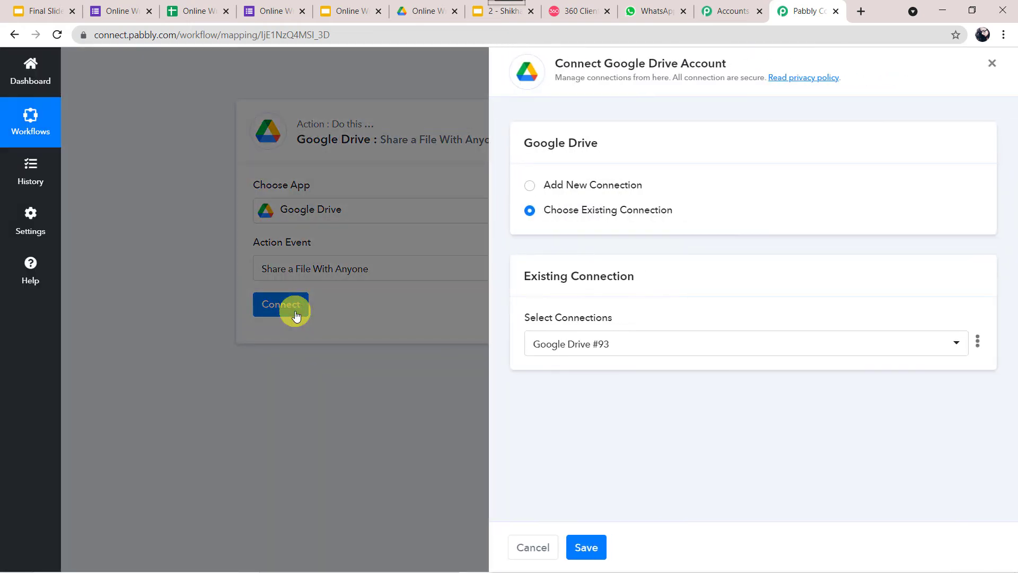
{"action": "left_click", "coordinate": [564, 189]}
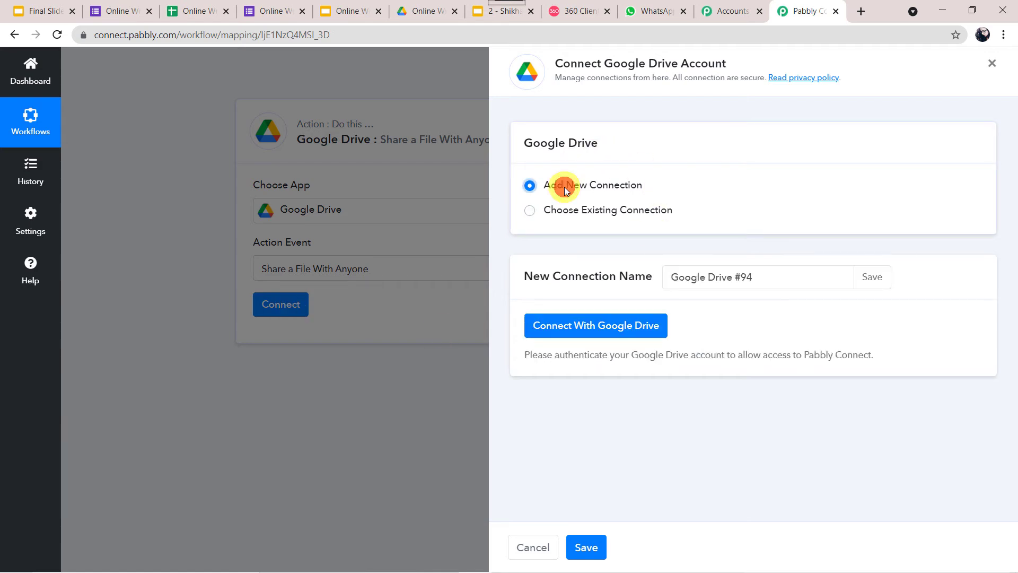
{"action": "left_click", "coordinate": [606, 325]}
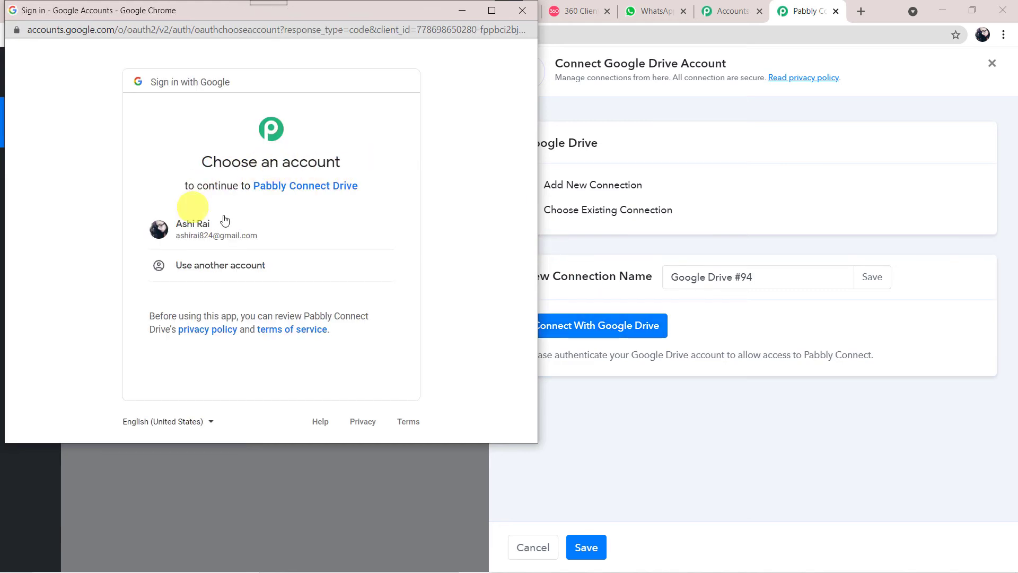
{"action": "left_click", "coordinate": [248, 225]}
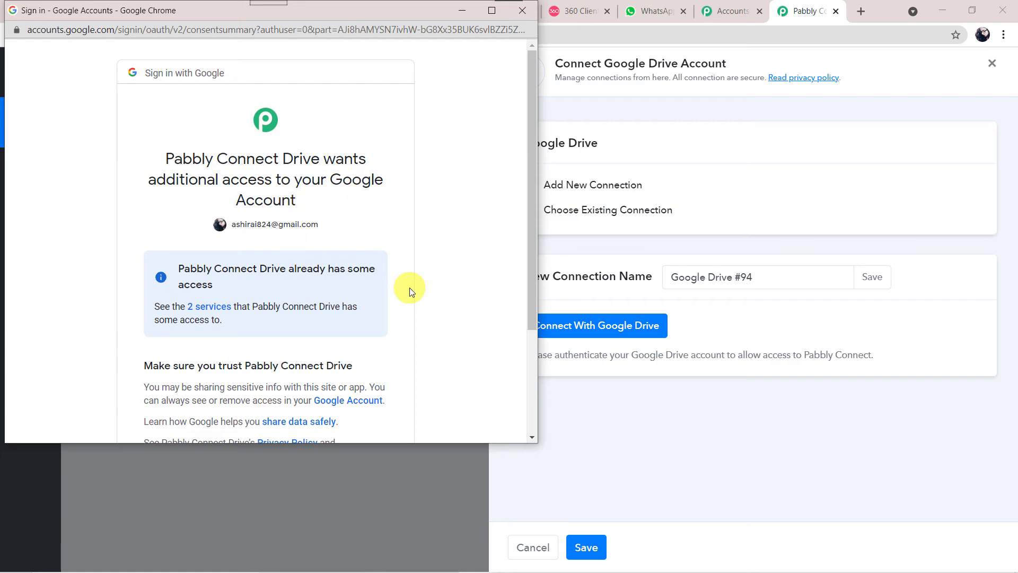
{"action": "scroll", "coordinate": [410, 288], "scroll_direction": "down", "scroll_amount": 3}
{"action": "left_click", "coordinate": [342, 346]}
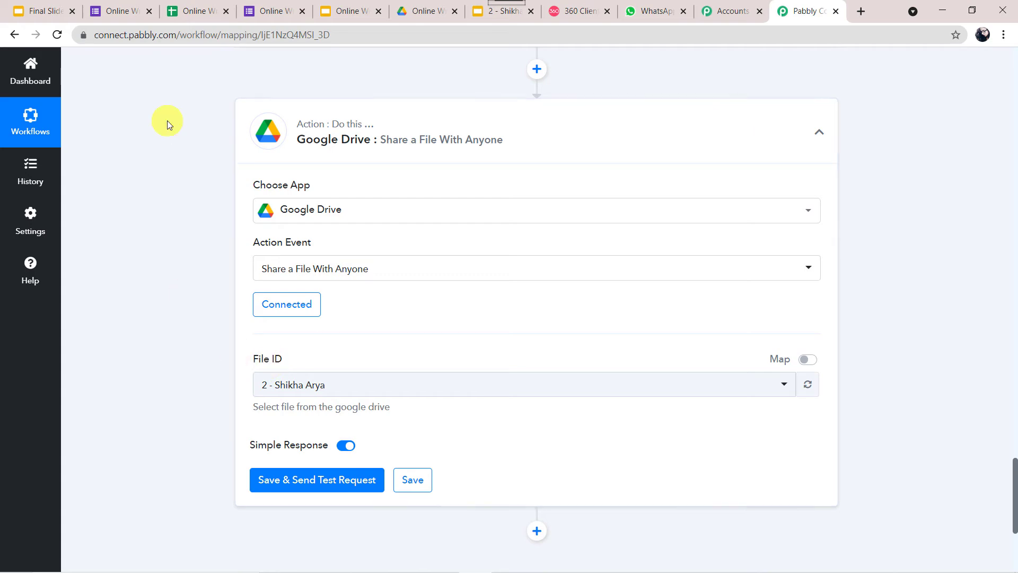
Switch File ID to mapped mode and replace its value with the Google Slides PresentationId
{"action": "scroll", "coordinate": [167, 119], "scroll_direction": "up", "scroll_amount": 8}
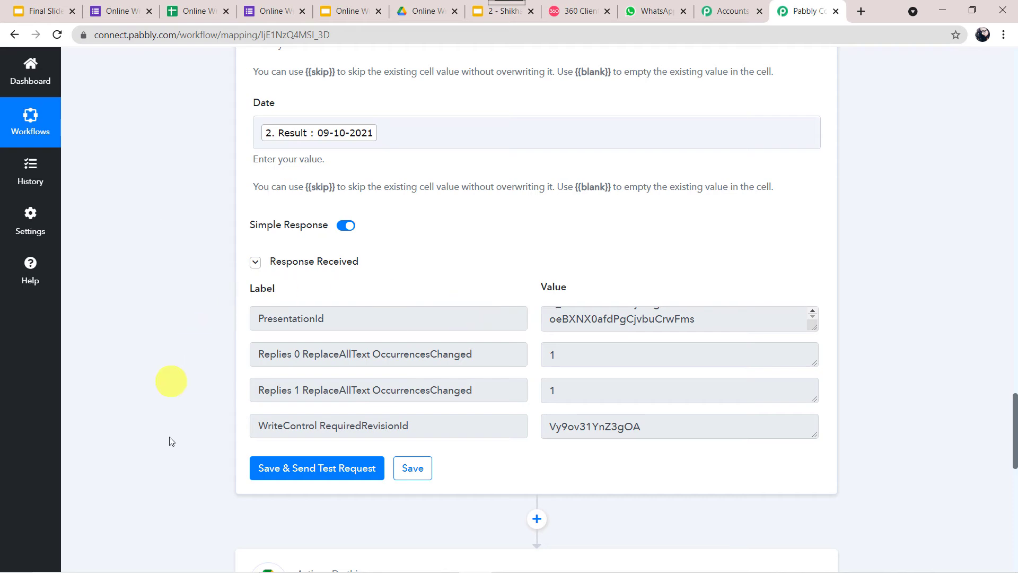
{"action": "scroll", "coordinate": [154, 317], "scroll_direction": "up", "scroll_amount": 1}
{"action": "scroll", "coordinate": [154, 315], "scroll_direction": "up", "scroll_amount": 10}
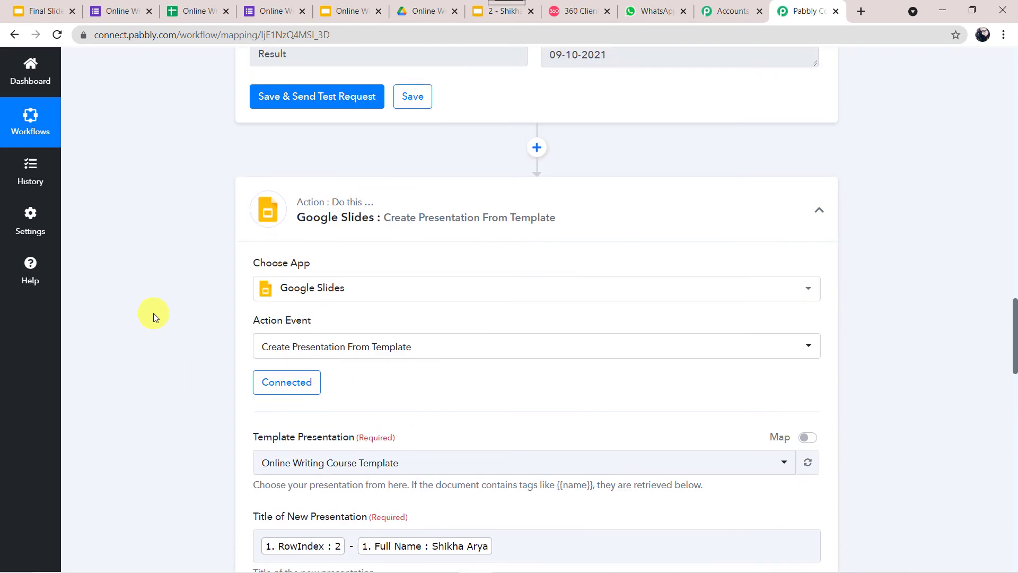
{"action": "scroll", "coordinate": [231, 468], "scroll_direction": "down", "scroll_amount": 15}
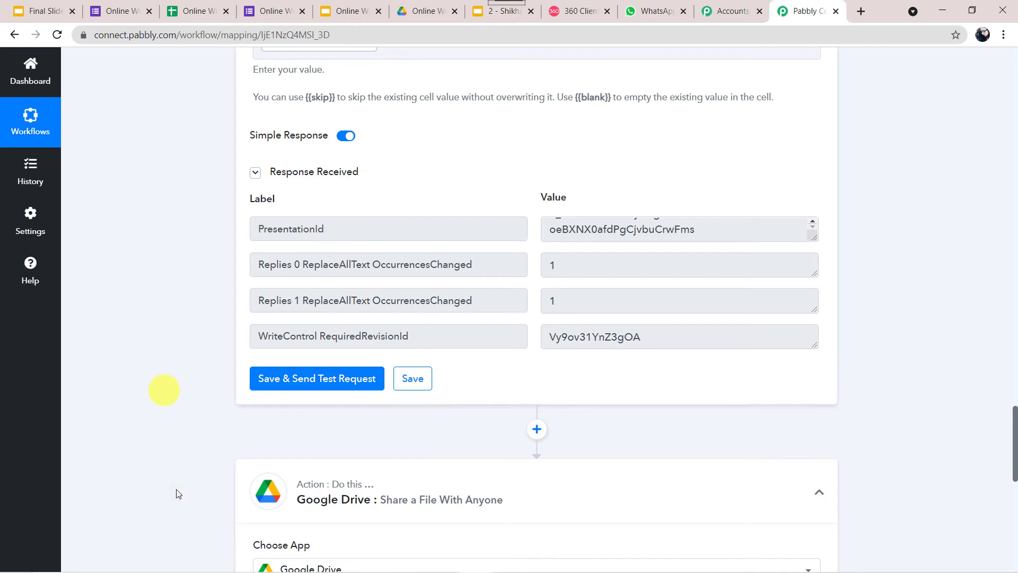
{"action": "scroll", "coordinate": [175, 491], "scroll_direction": "down", "scroll_amount": 8}
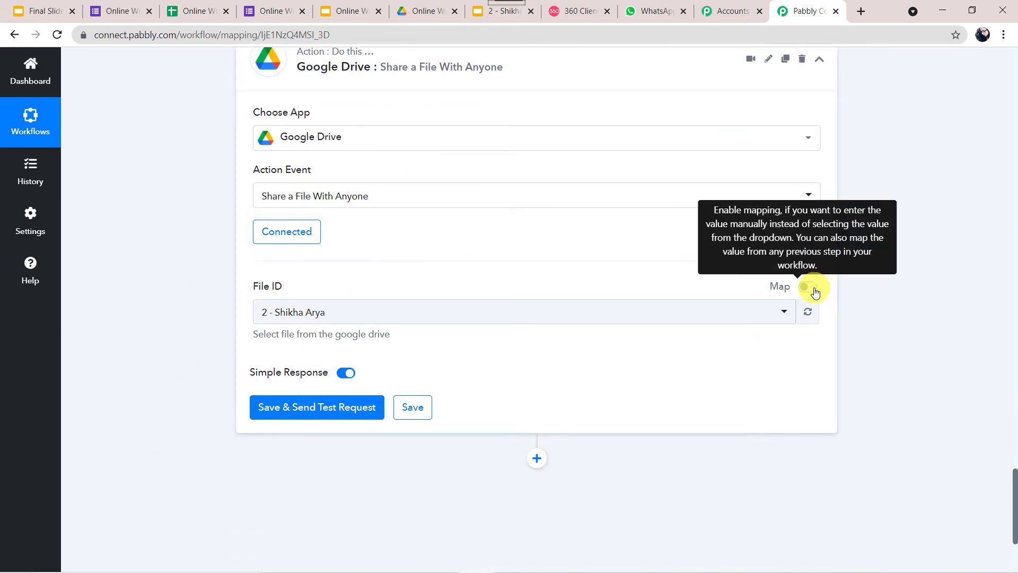
{"action": "left_click", "coordinate": [814, 290]}
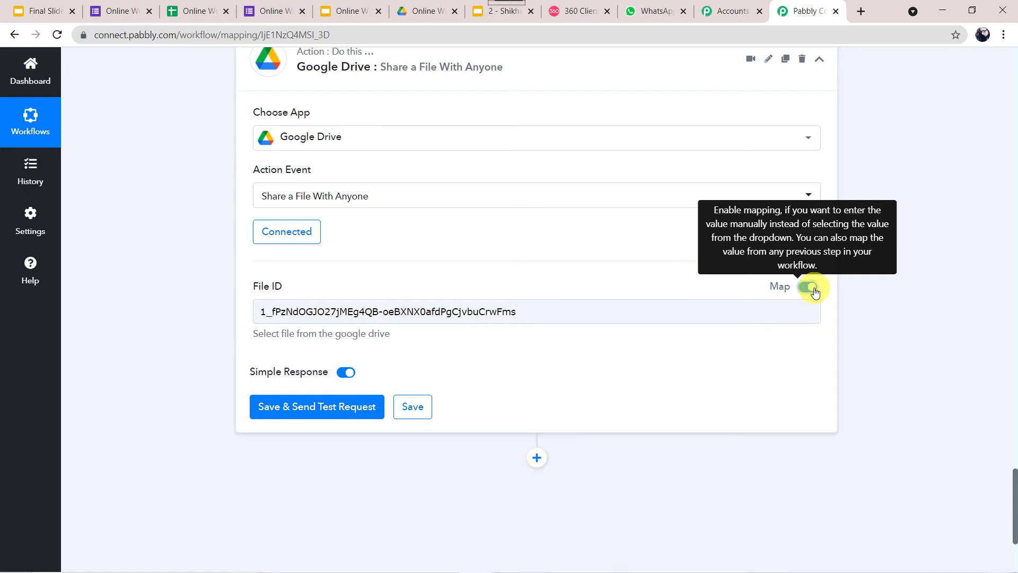
{"action": "left_click", "coordinate": [621, 310]}
{"action": "key", "text": "ctrl+a"}
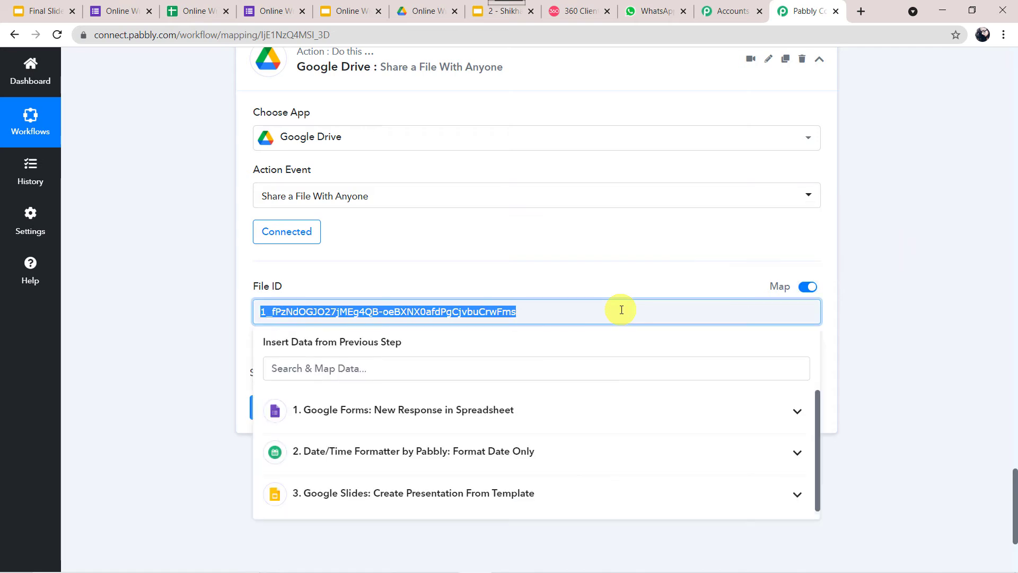
{"action": "key", "text": "BackSpace"}
{"action": "scroll", "coordinate": [621, 310], "scroll_direction": "down", "scroll_amount": 3}
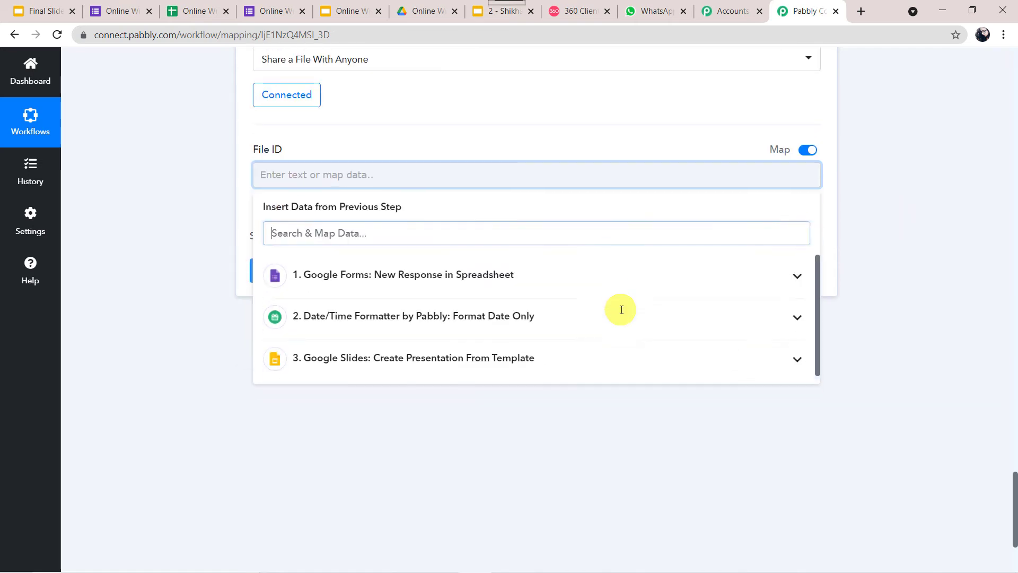
{"action": "left_click", "coordinate": [448, 340]}
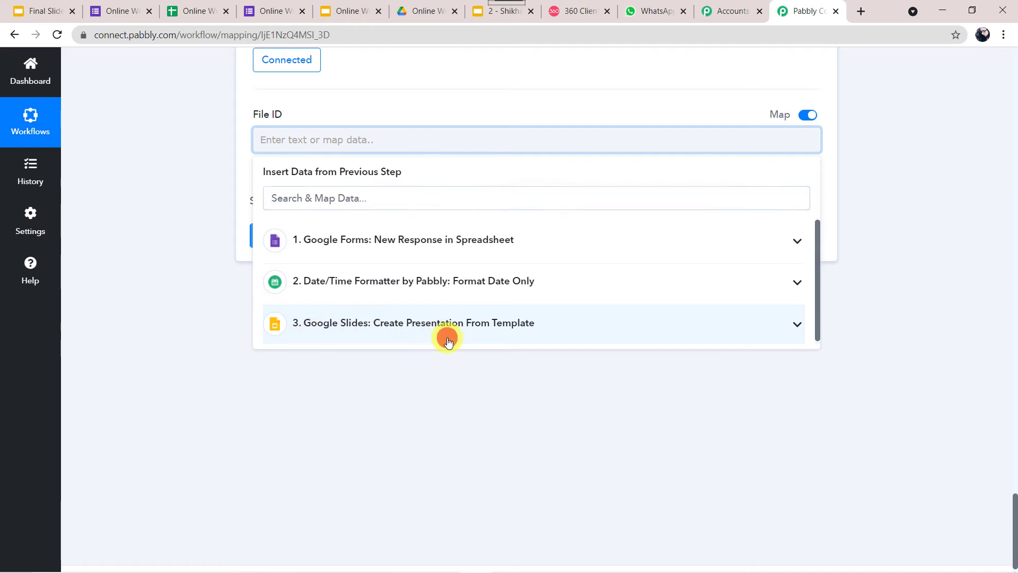
{"action": "left_click", "coordinate": [416, 364]}
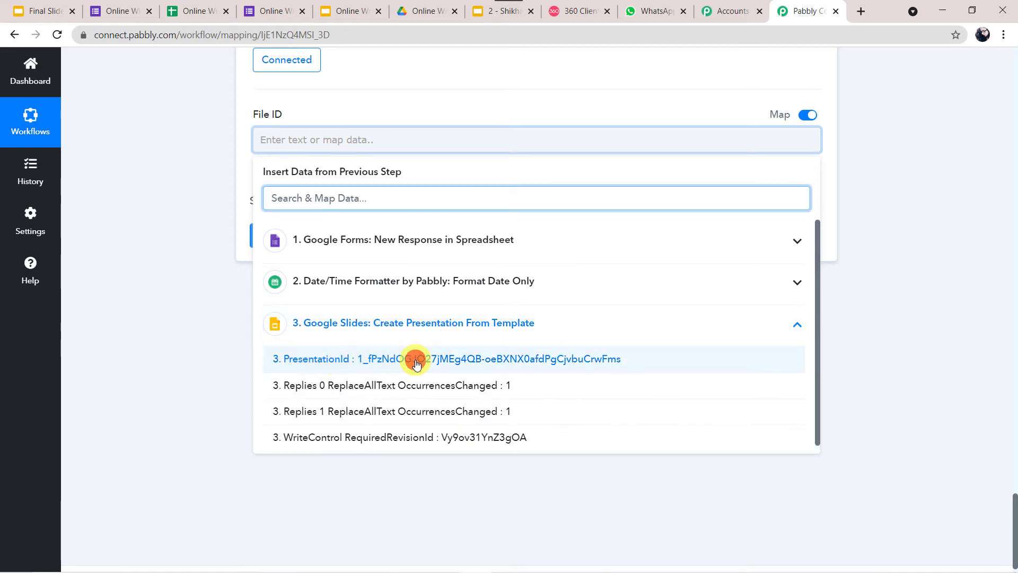
{"action": "left_click", "coordinate": [211, 336]}
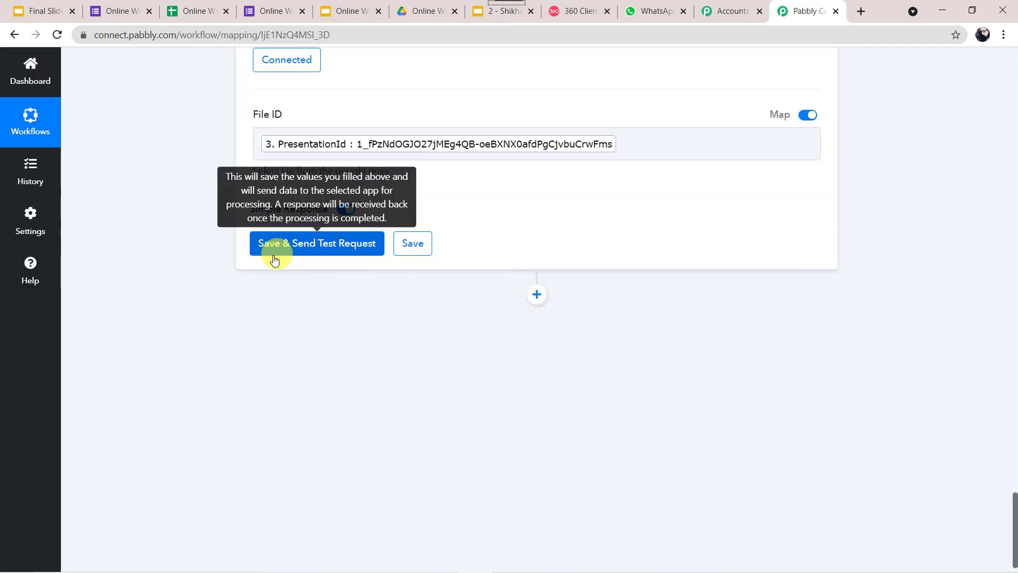
Save and test the Drive share step, then expand the returned PDF export link
{"action": "left_click", "coordinate": [313, 244]}
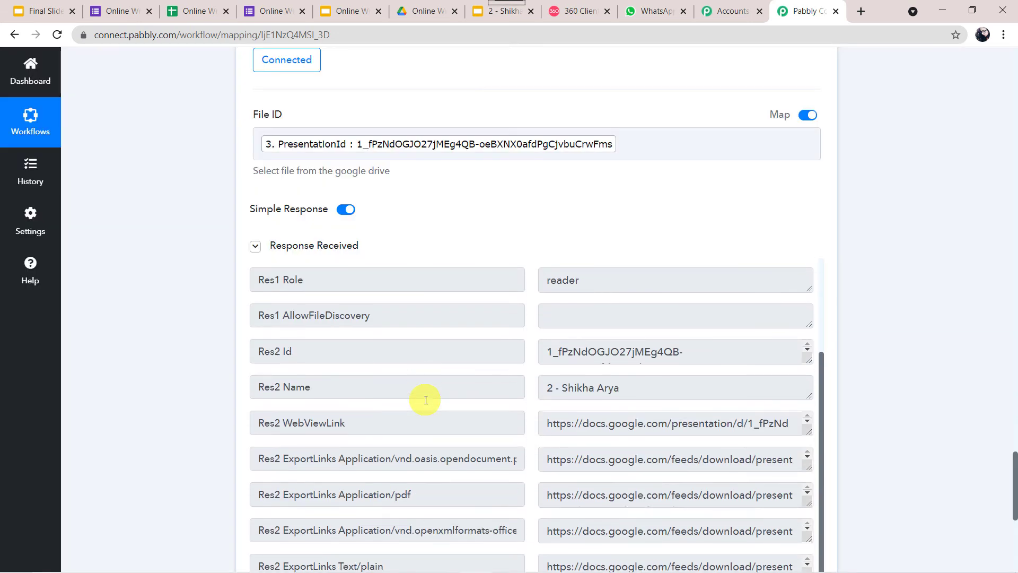
{"action": "scroll", "coordinate": [426, 400], "scroll_direction": "down", "scroll_amount": 1}
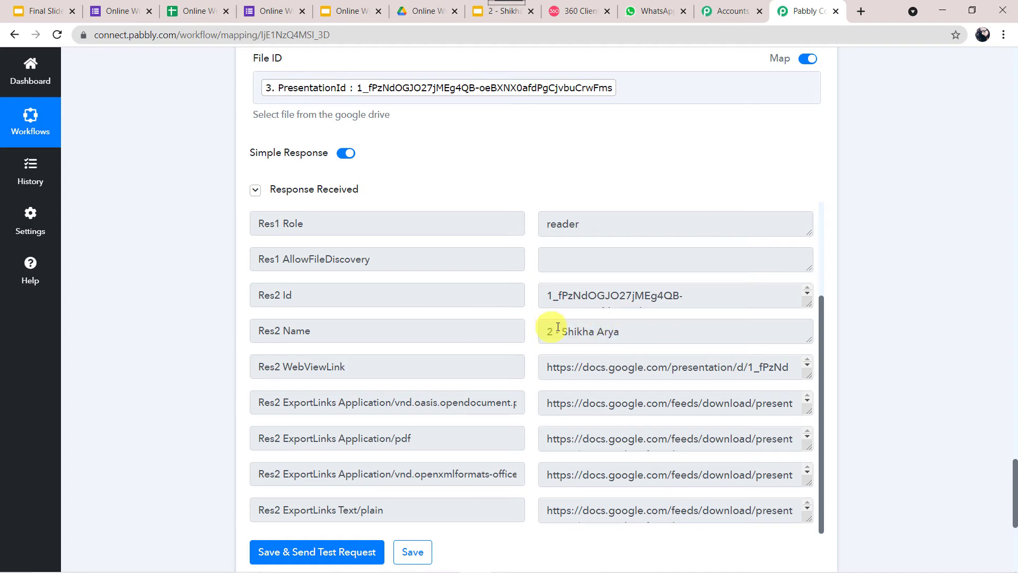
{"action": "scroll", "coordinate": [567, 326], "scroll_direction": "down", "scroll_amount": 3}
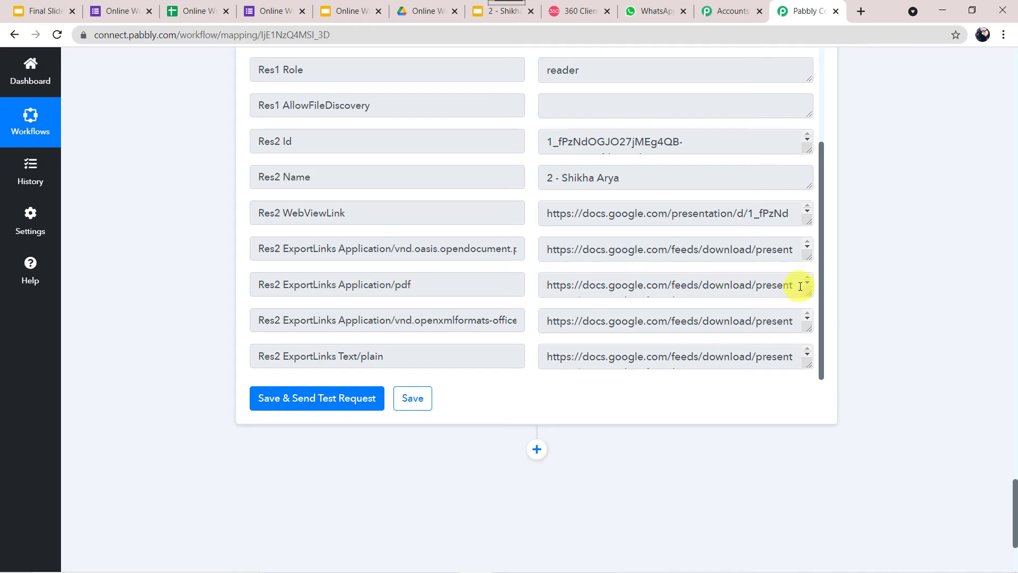
{"action": "left_click_drag", "start_coordinate": [810, 291], "coordinate": [806, 380]}
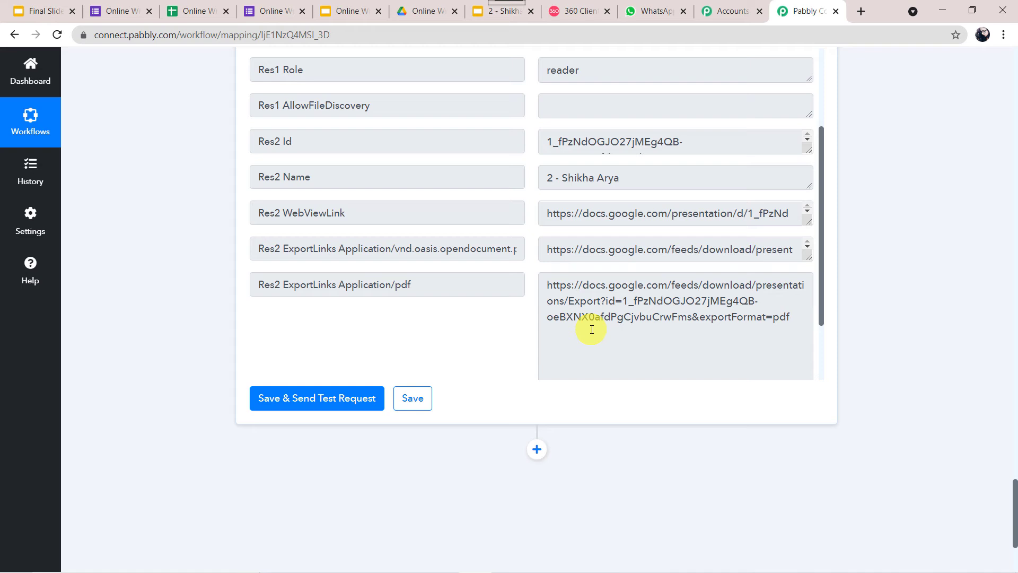
{"action": "scroll", "coordinate": [592, 329], "scroll_direction": "down", "scroll_amount": 2}
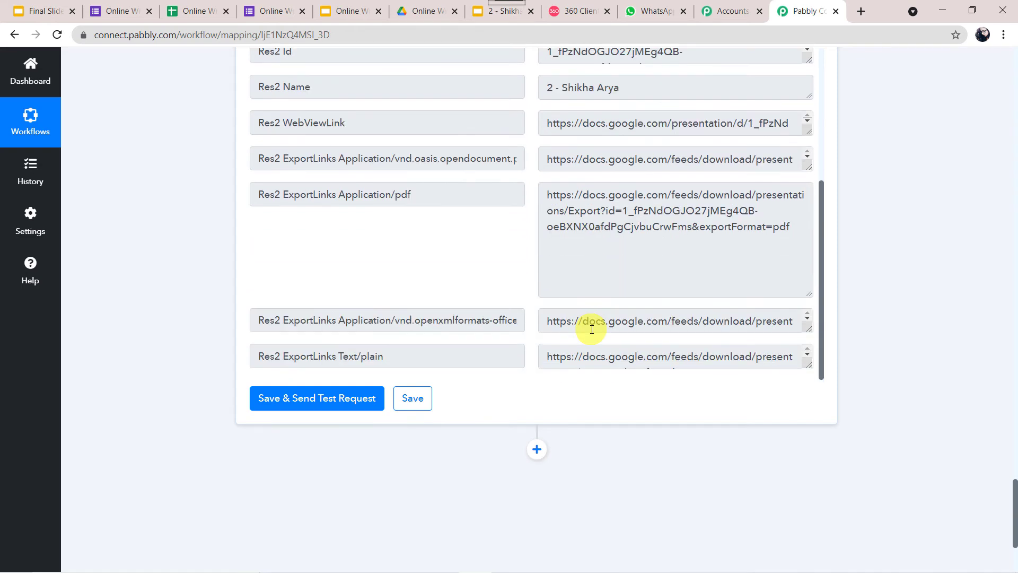
Add a WhatsApp by 360Dialog step with Send Template Message and begin a new connection
{"action": "left_click", "coordinate": [538, 451]}
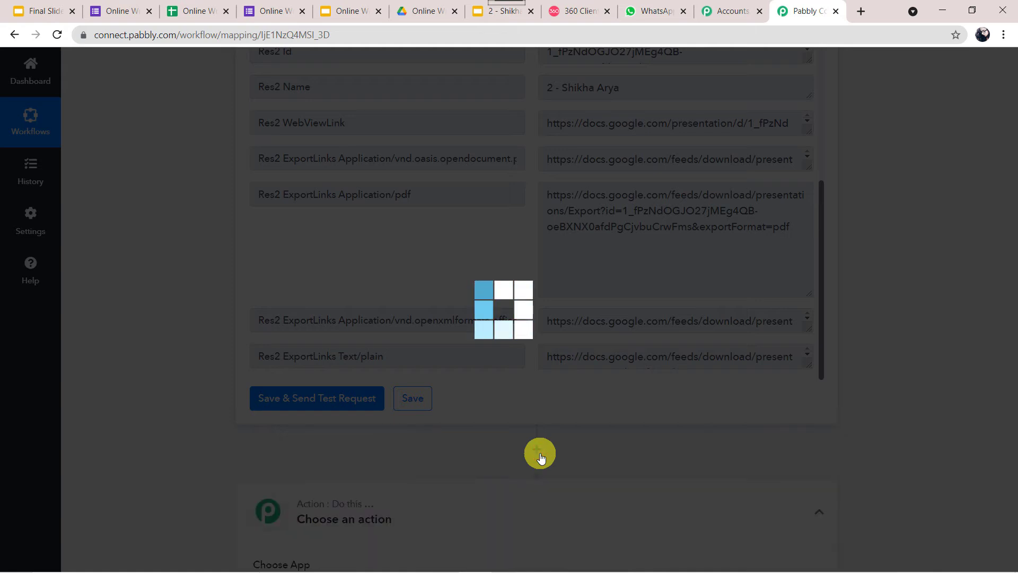
{"action": "scroll", "coordinate": [631, 357], "scroll_direction": "down", "scroll_amount": 3}
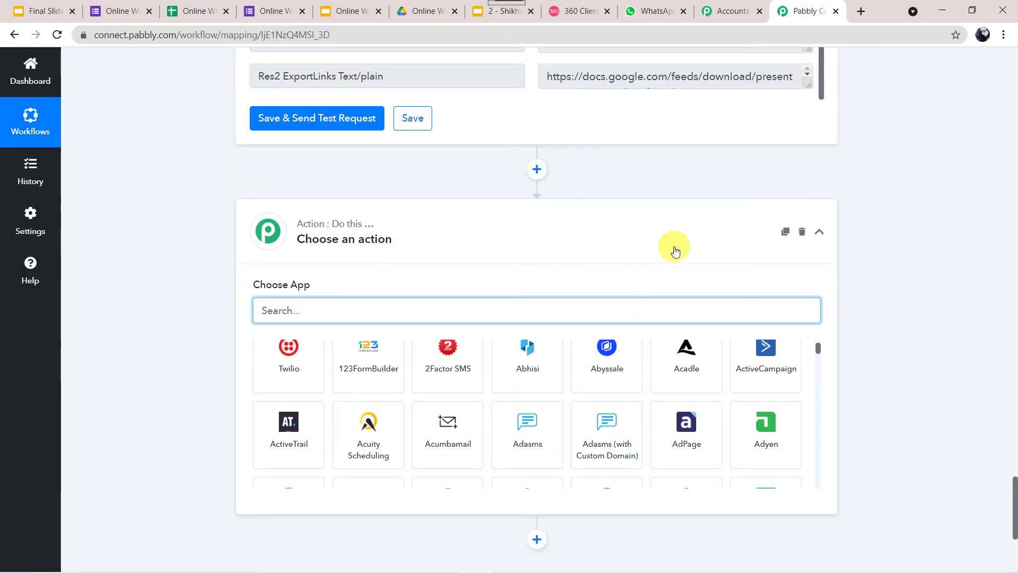
{"action": "scroll", "coordinate": [675, 250], "scroll_direction": "down", "scroll_amount": 2}
{"action": "left_click", "coordinate": [362, 228]}
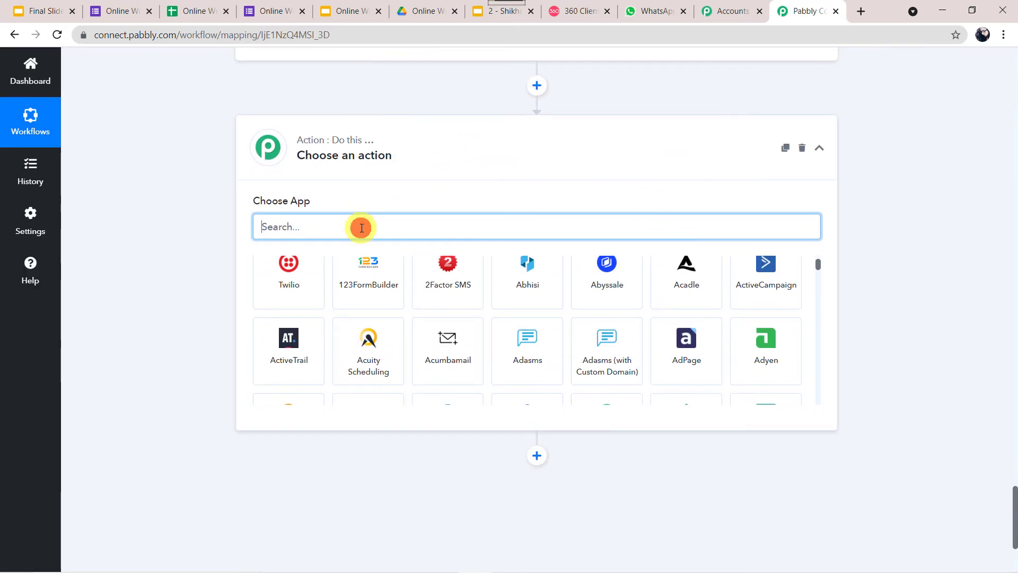
{"action": "type", "text": "360 d"}
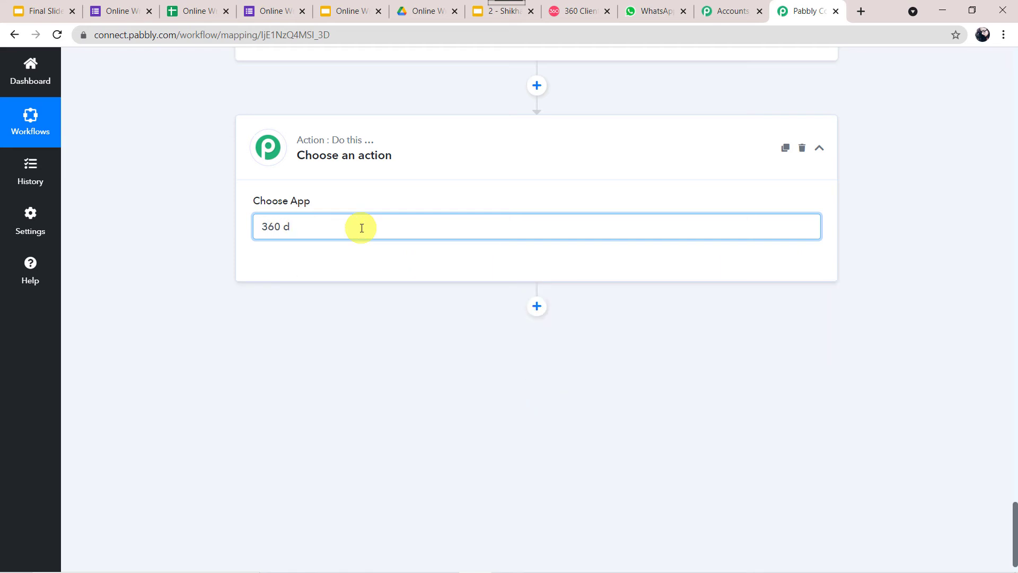
{"action": "key", "text": "BackSpace"}
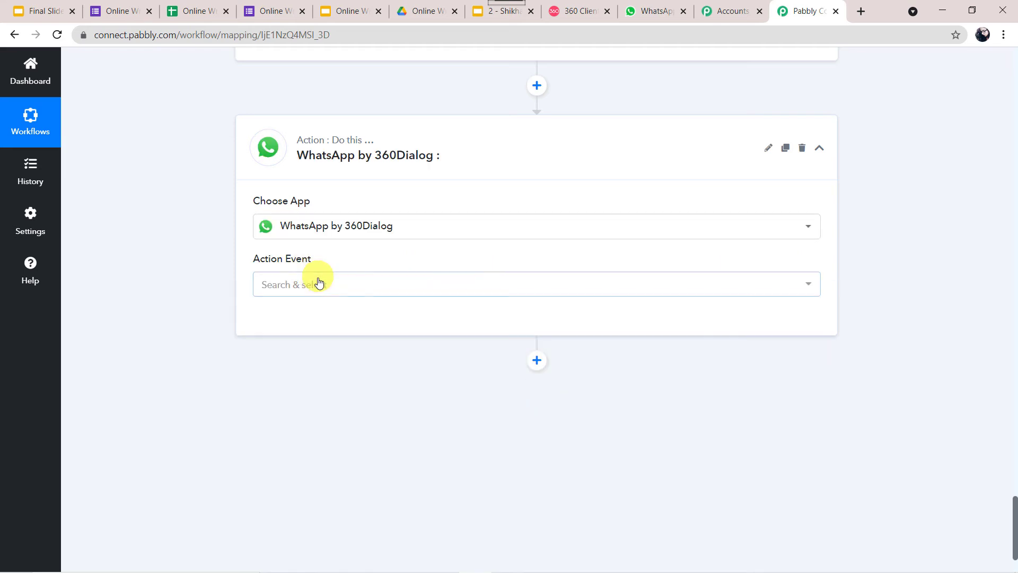
{"action": "left_click", "coordinate": [319, 286]}
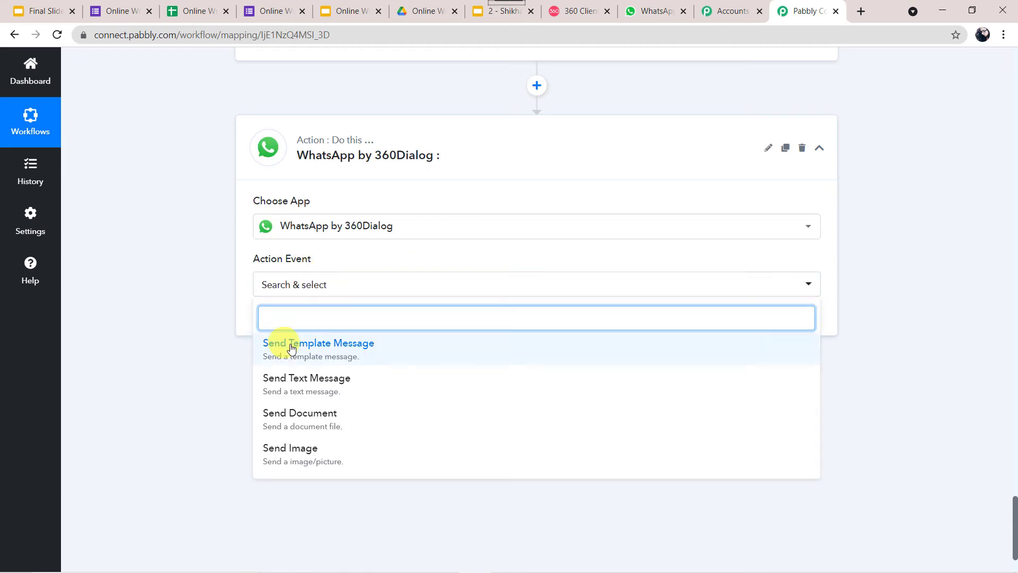
{"action": "left_click", "coordinate": [336, 360]}
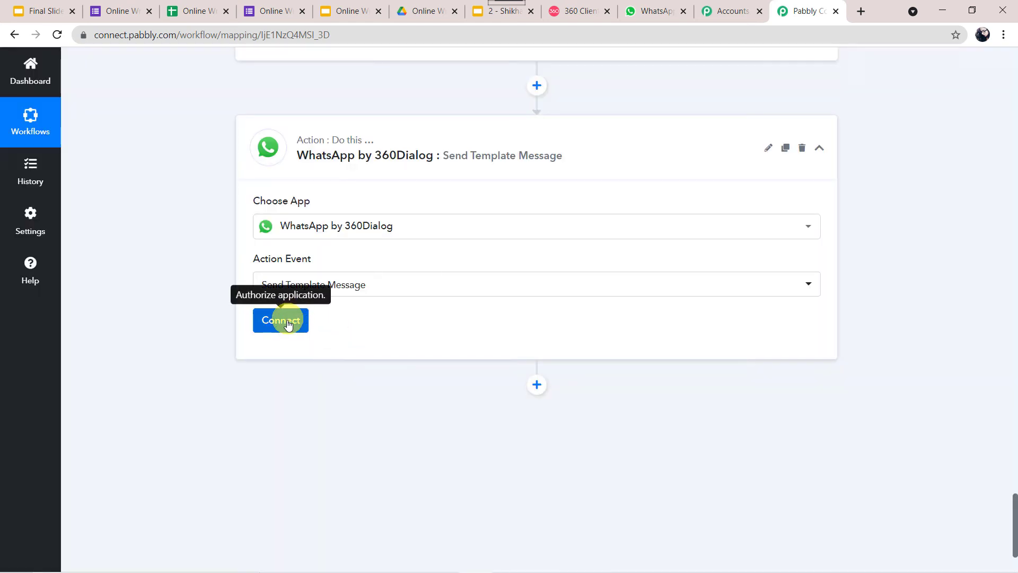
{"action": "left_click", "coordinate": [287, 325]}
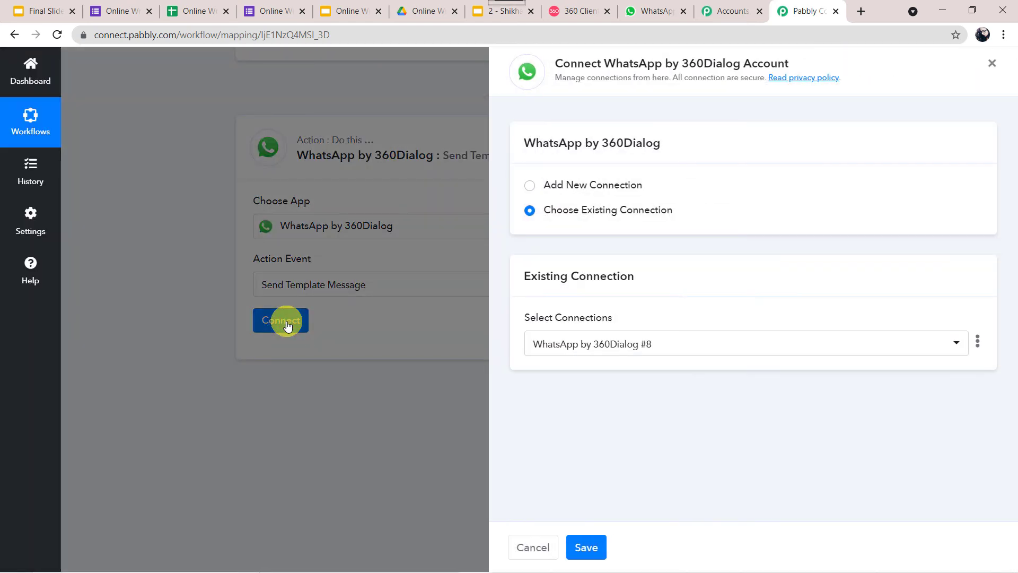
{"action": "left_click", "coordinate": [562, 184]}
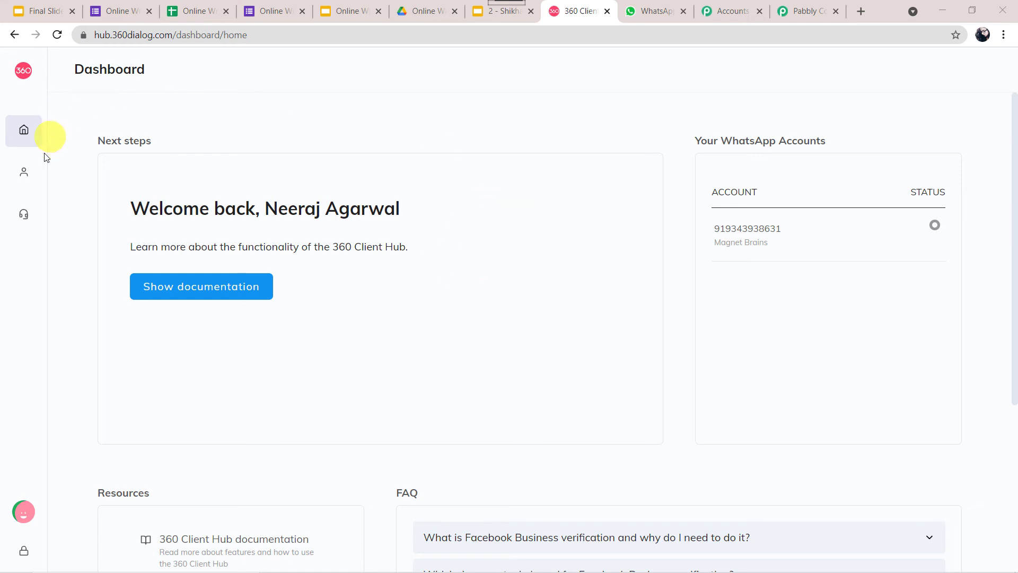
Check the WhatsApp Accounts page in 360Dialog Client Hub, then go back to Pabbly Connect
{"action": "mouse_move", "coordinate": [90, 153]}
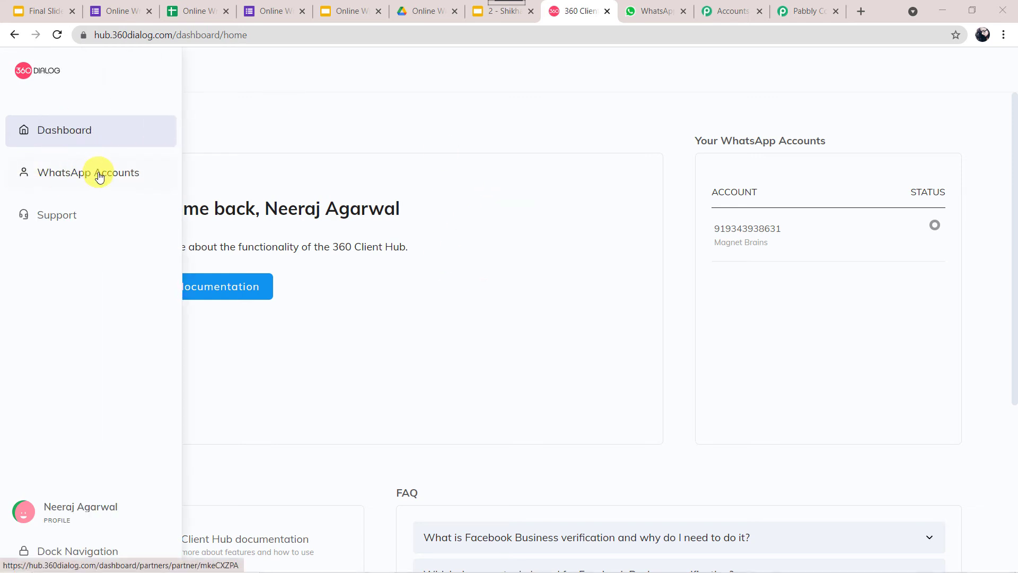
{"action": "left_click", "coordinate": [99, 175]}
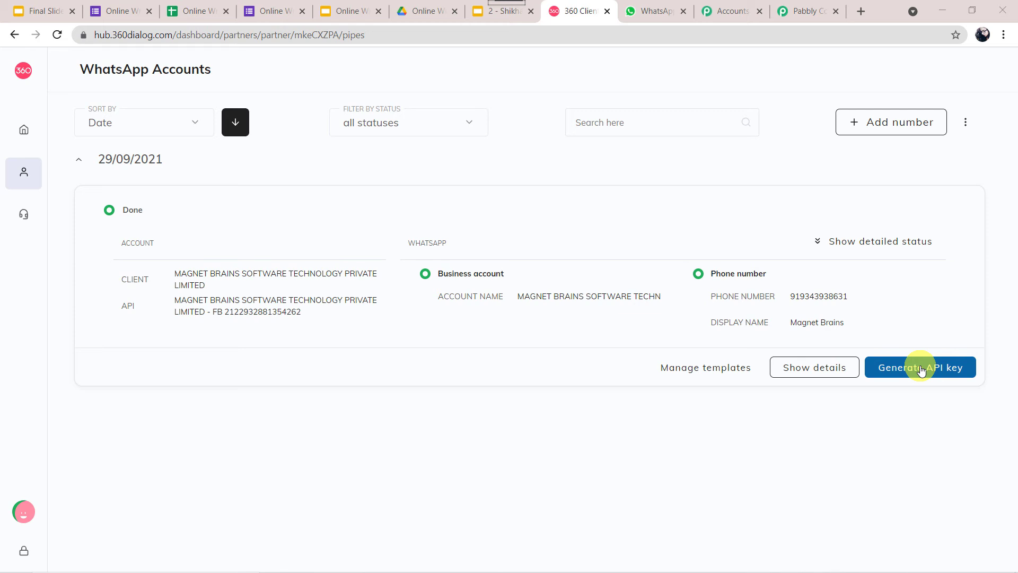
{"action": "left_click", "coordinate": [806, 20]}
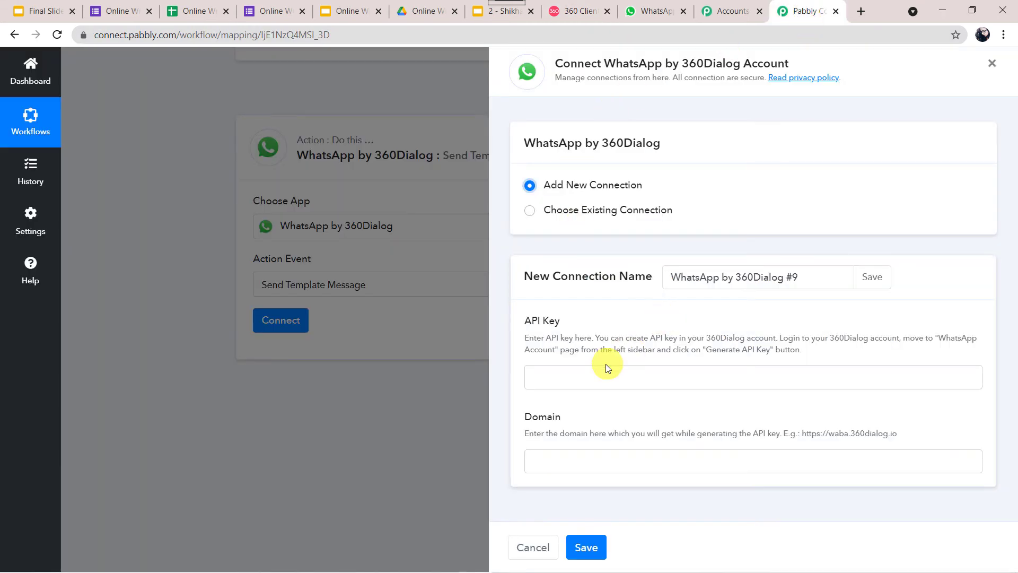
Copy the example domain address and paste it into the Domain field
{"action": "left_click", "coordinate": [595, 373]}
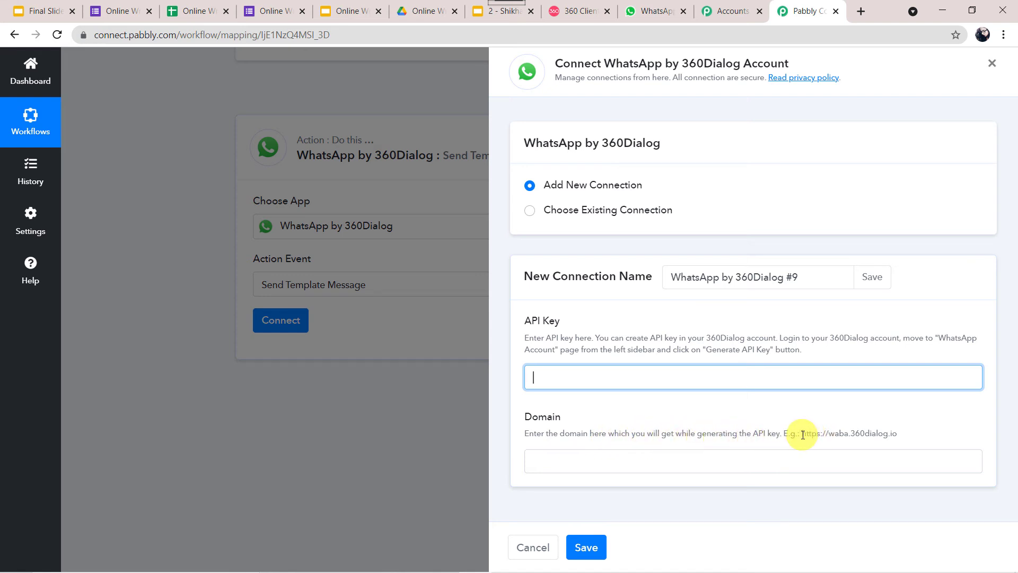
{"action": "left_click_drag", "start_coordinate": [802, 434], "coordinate": [896, 438]}
{"action": "key", "text": "ctrl+c"}
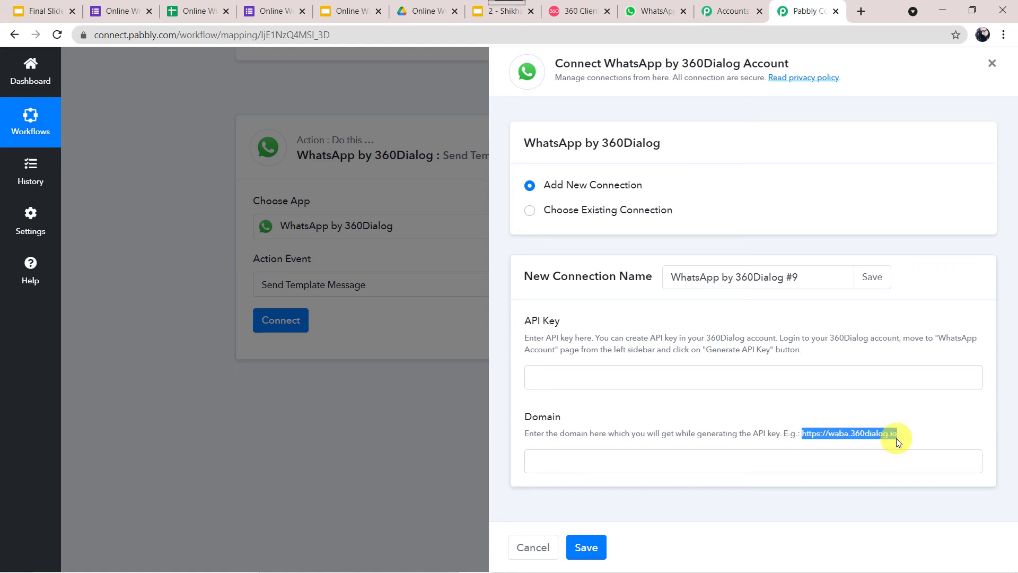
{"action": "left_click", "coordinate": [727, 460]}
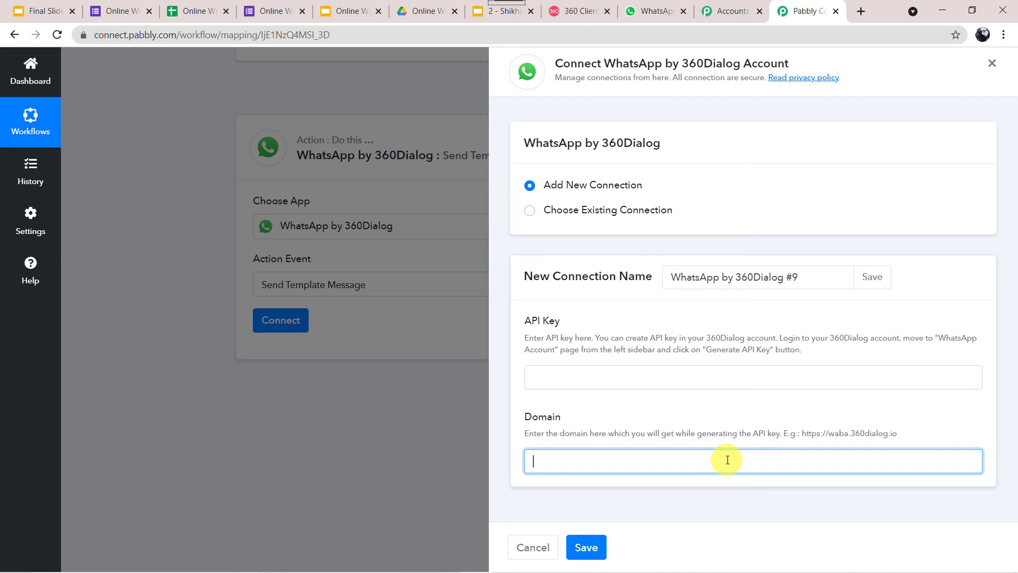
{"action": "key", "text": "ctrl+v"}
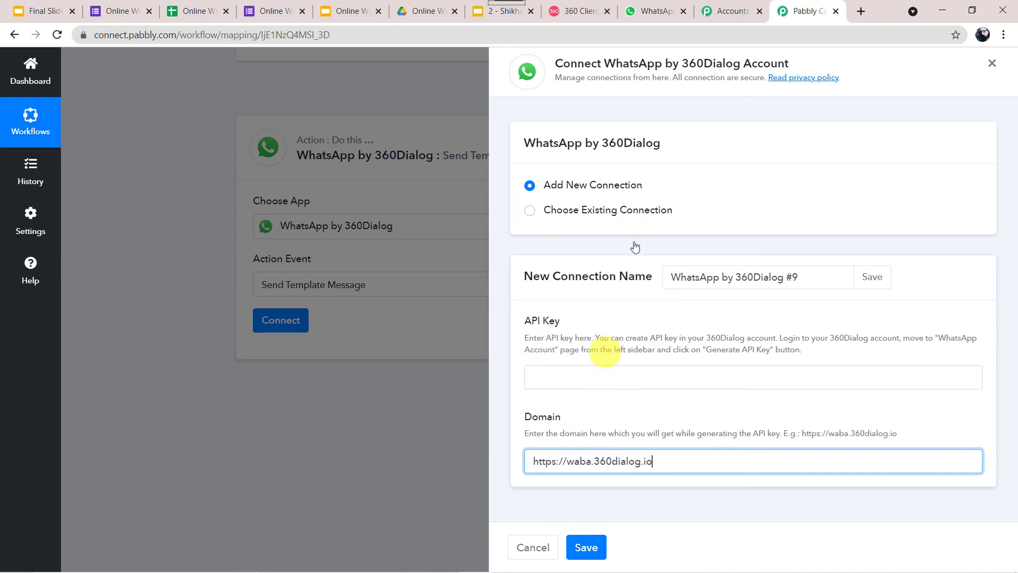
Choose the existing connection WhatsApp by 360Dialog #8 and save it
{"action": "left_click", "coordinate": [530, 210]}
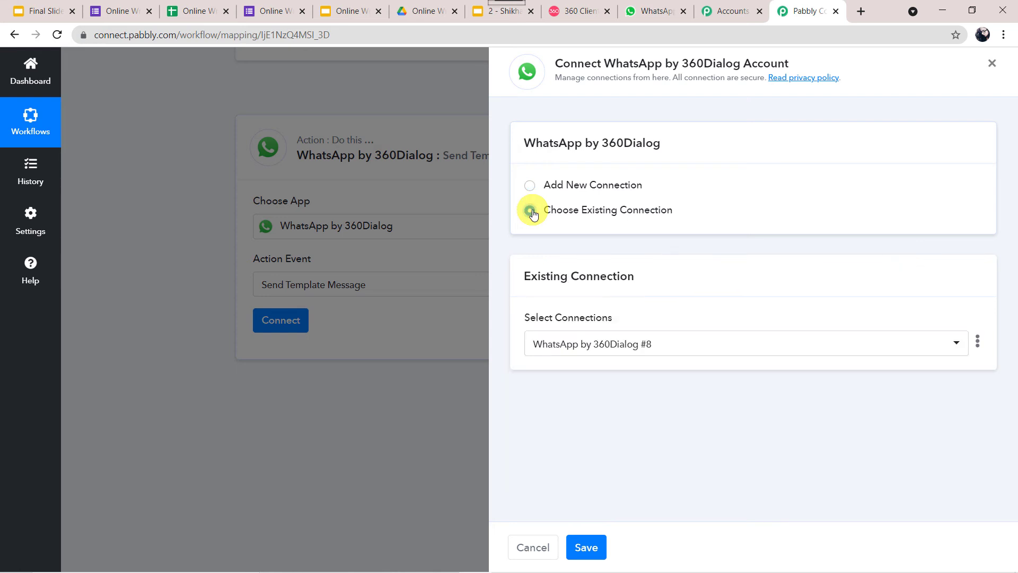
{"action": "left_click", "coordinate": [530, 186]}
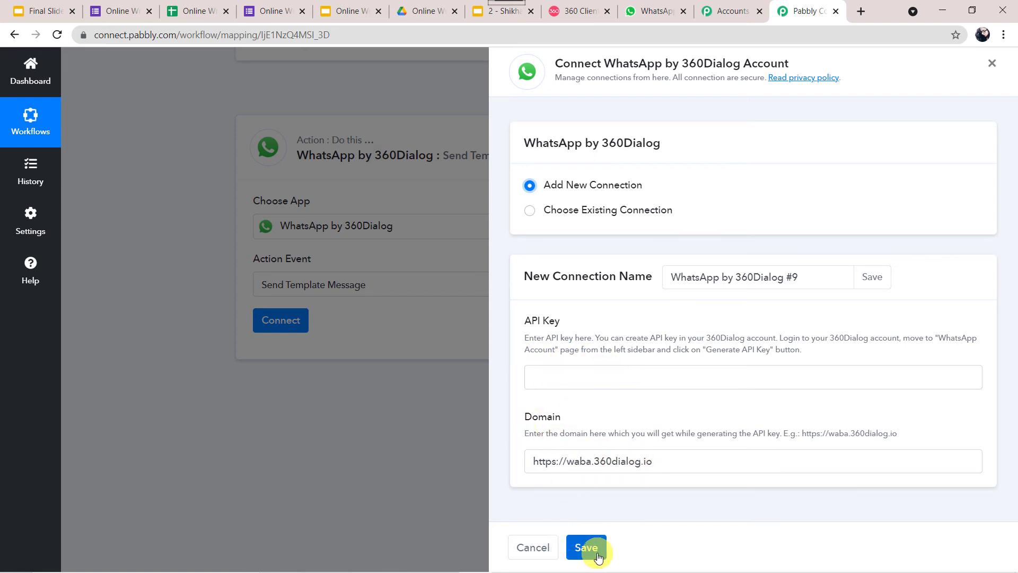
{"action": "left_click", "coordinate": [554, 209]}
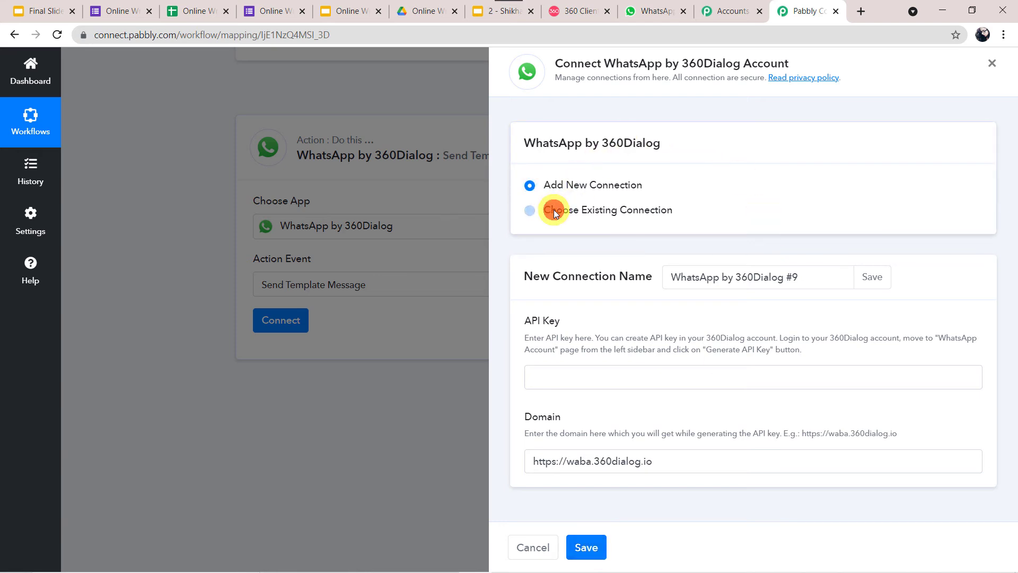
{"action": "left_click", "coordinate": [587, 546]}
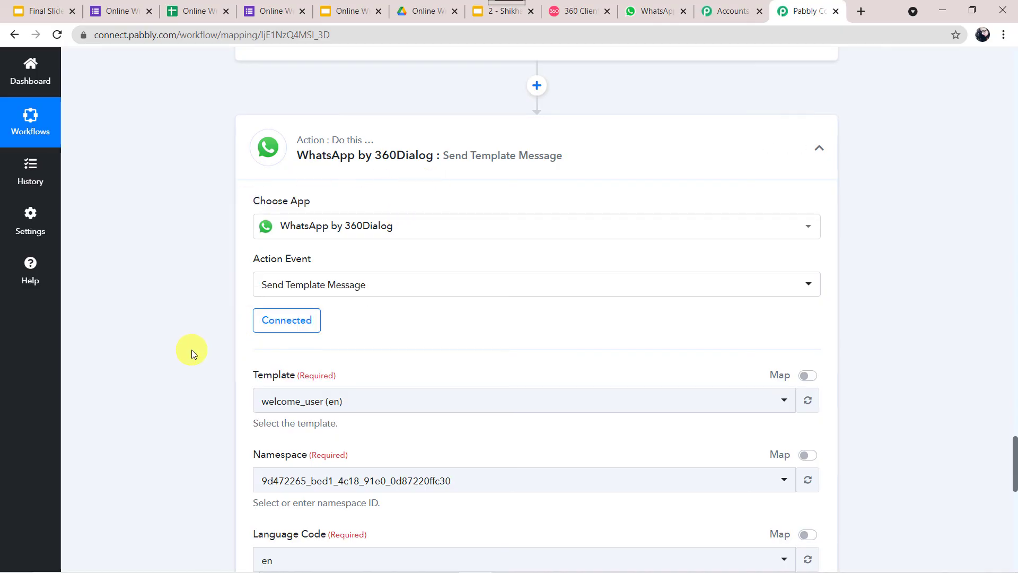
Scroll down to the connected action's Template, Namespace, Language Code and recipient fields
{"action": "scroll", "coordinate": [193, 352], "scroll_direction": "down", "scroll_amount": 1}
{"action": "scroll", "coordinate": [193, 353], "scroll_direction": "down", "scroll_amount": 3}
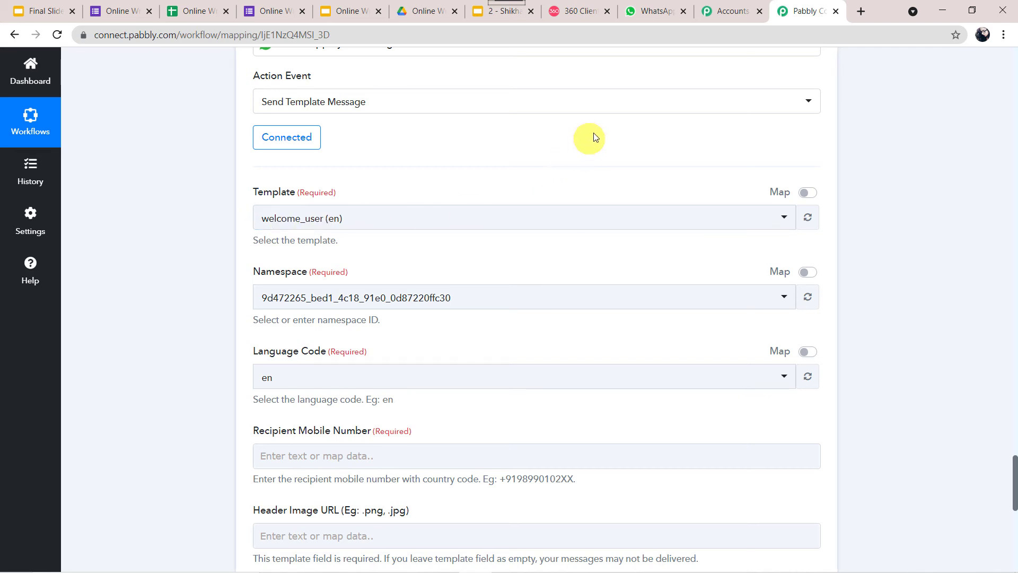
Preview the certificate_link template's three placeholders in 360Dialog Client Hub, then return to Pabbly
{"action": "left_click", "coordinate": [577, 11]}
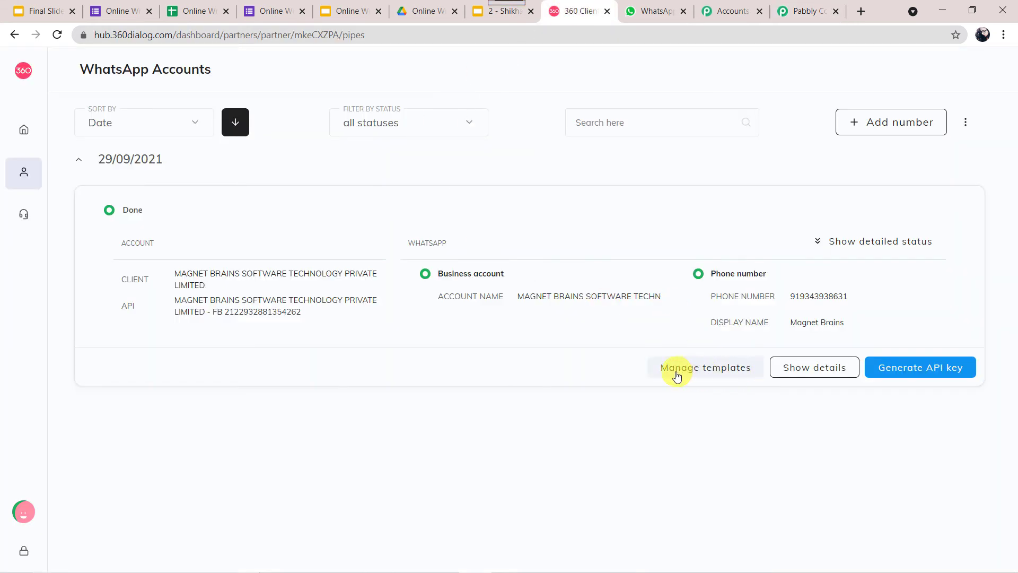
{"action": "left_click", "coordinate": [707, 370]}
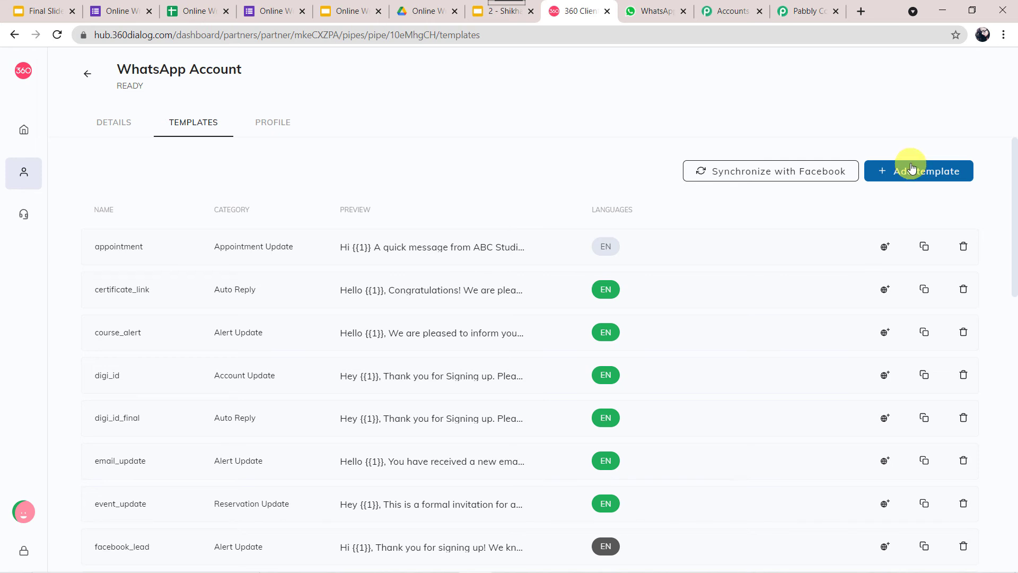
{"action": "left_click", "coordinate": [431, 293]}
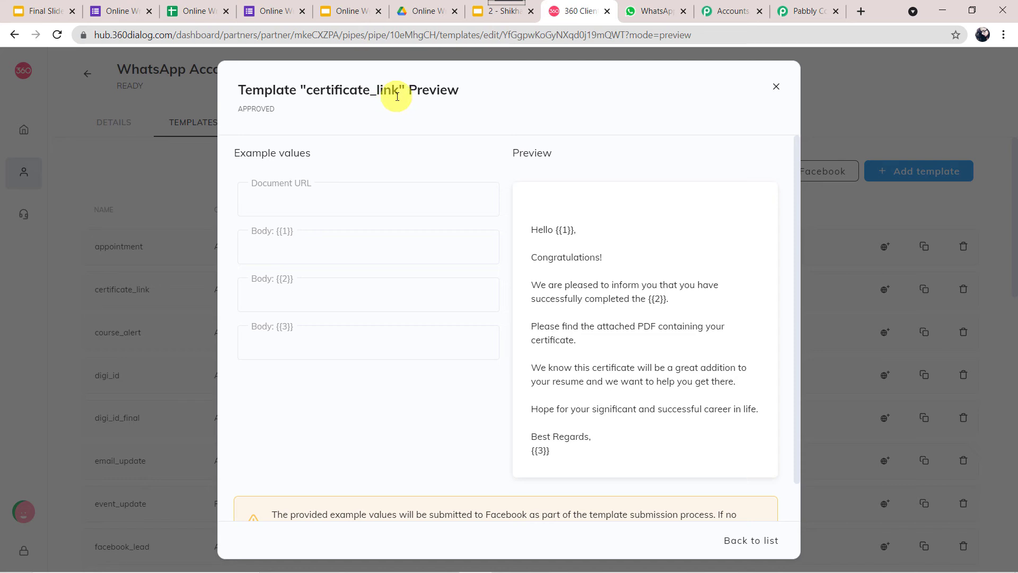
{"action": "double_click", "coordinate": [565, 229]}
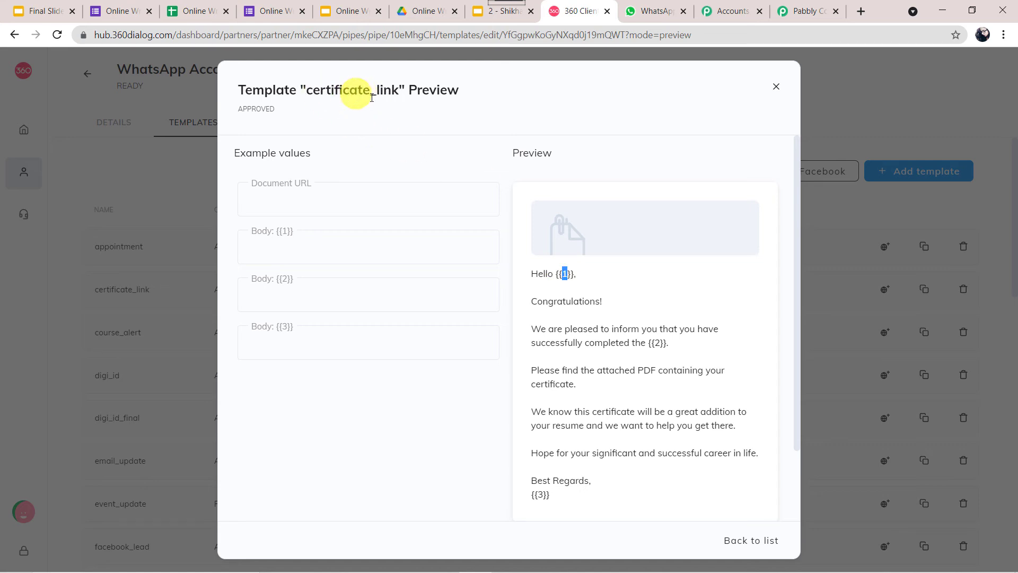
{"action": "left_click", "coordinate": [806, 11]}
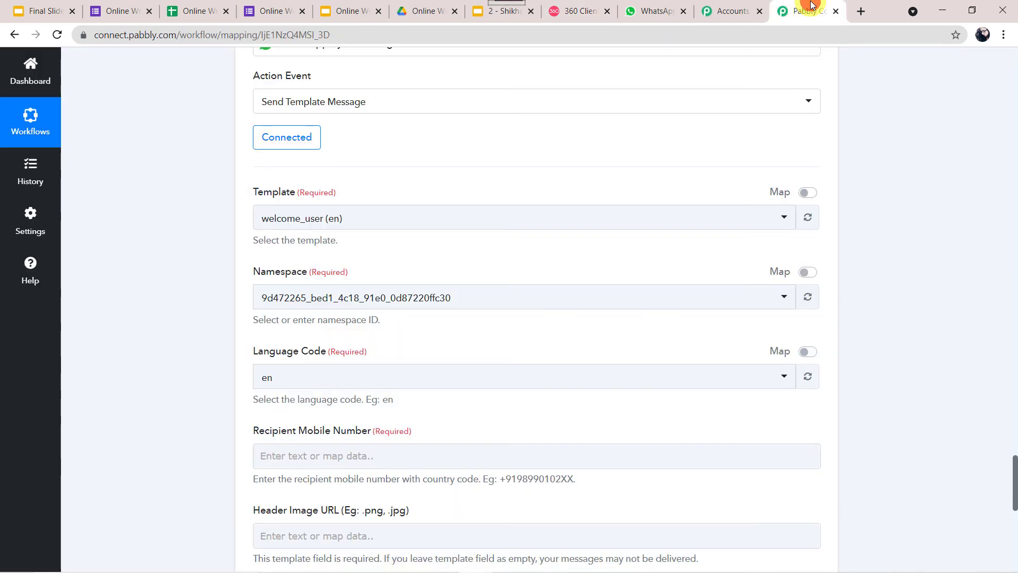
Select the certificate_link (en) message template and check its language code
{"action": "left_click", "coordinate": [352, 223]}
{"action": "type", "text": "cert"}
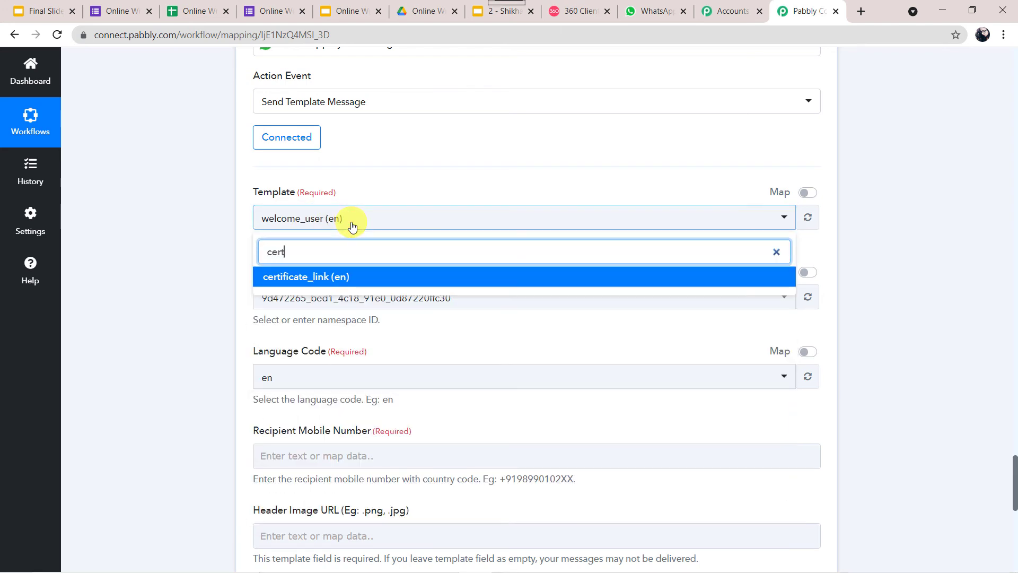
{"action": "left_click", "coordinate": [327, 277]}
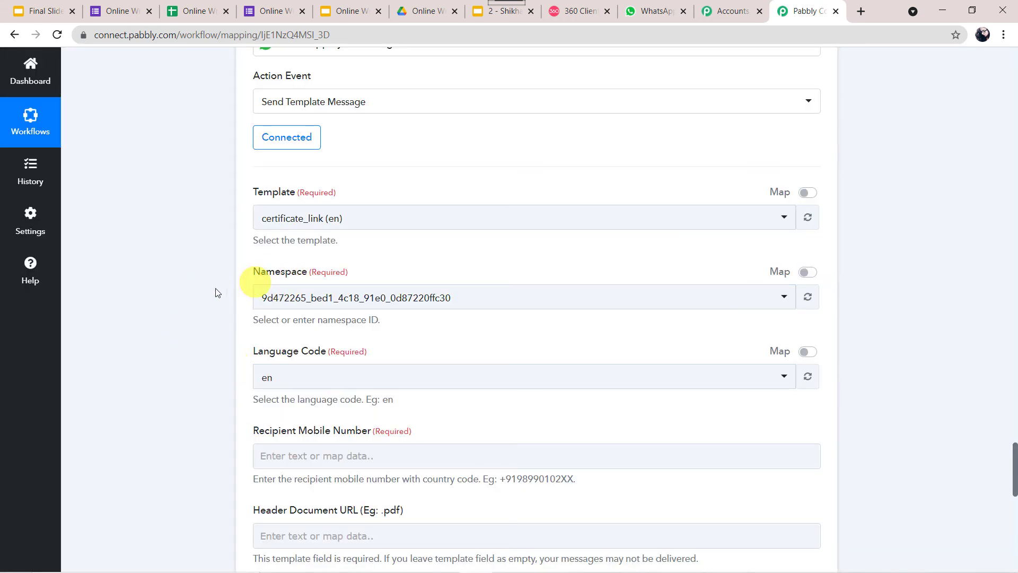
{"action": "left_click", "coordinate": [267, 379]}
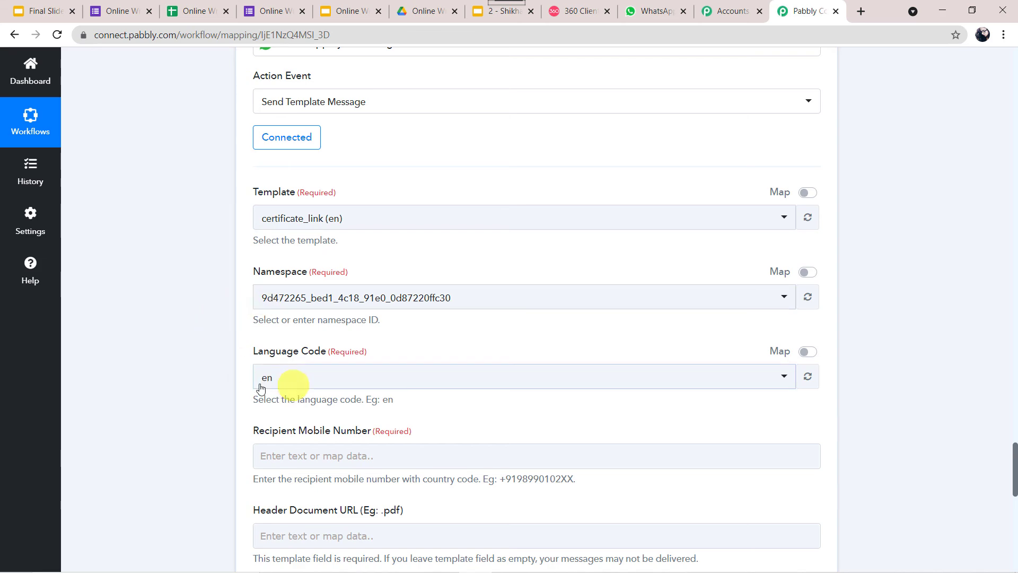
{"action": "scroll", "coordinate": [172, 329], "scroll_direction": "down", "scroll_amount": 5}
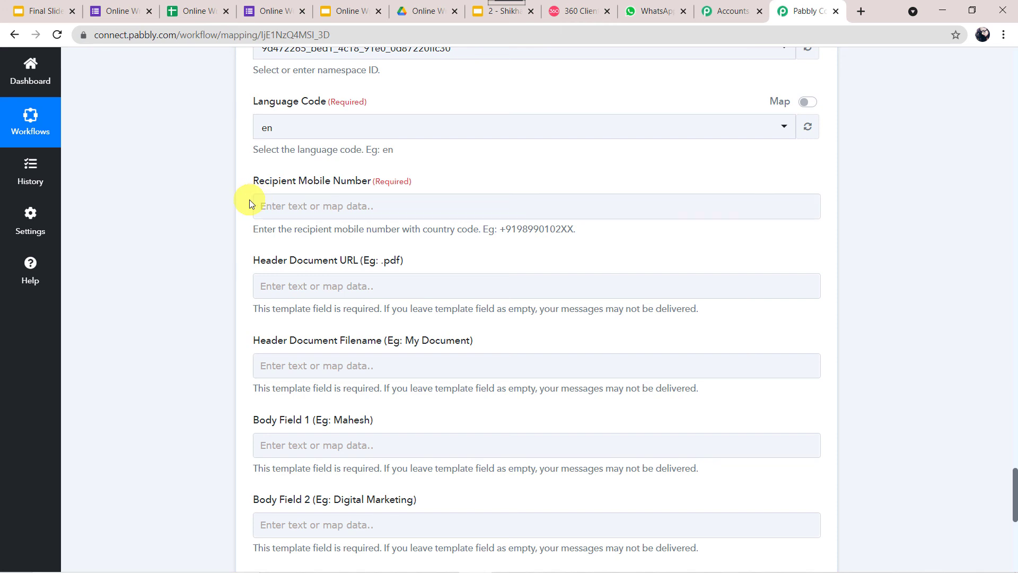
Set Recipient Mobile Number to +91 followed by the Google Forms Phone Number
{"action": "left_click", "coordinate": [341, 201]}
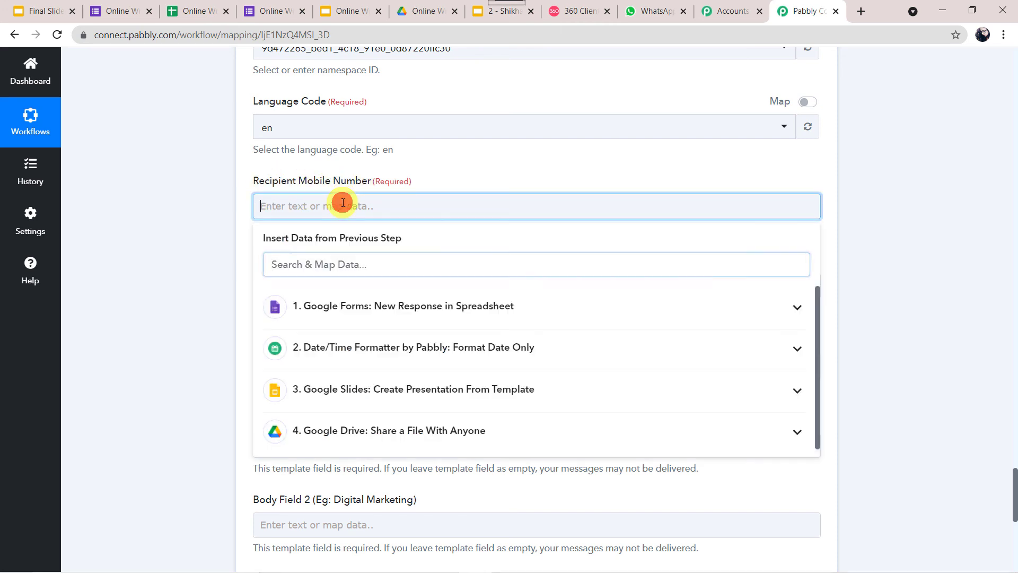
{"action": "left_click", "coordinate": [431, 308]}
{"action": "left_click", "coordinate": [345, 420]}
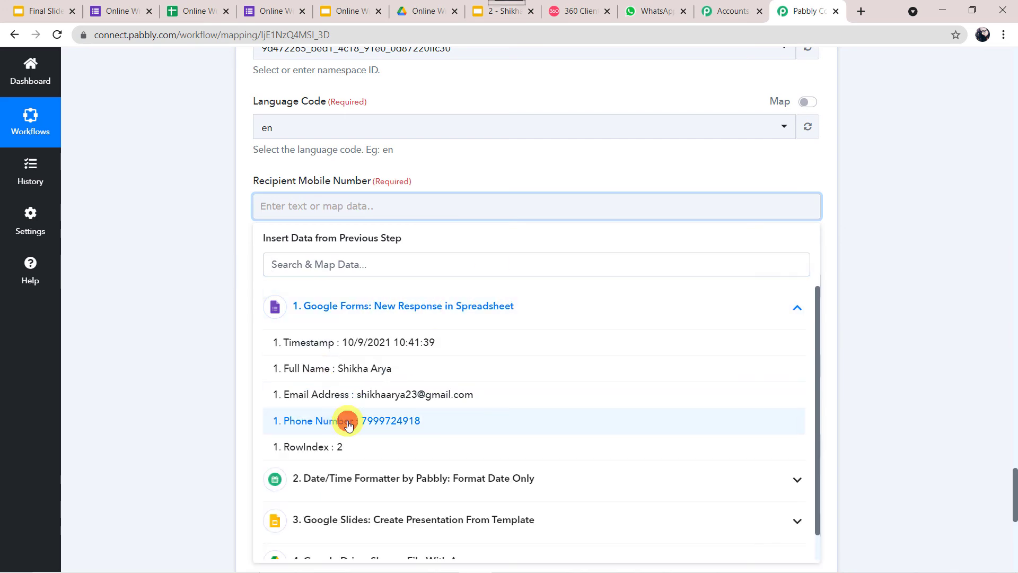
{"action": "left_click", "coordinate": [201, 256]}
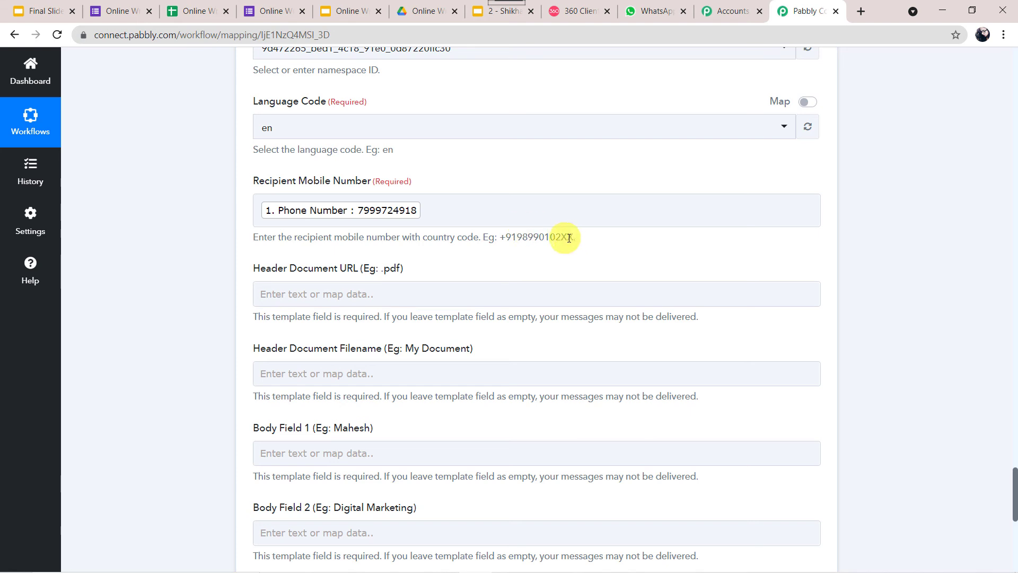
{"action": "left_click", "coordinate": [261, 216]}
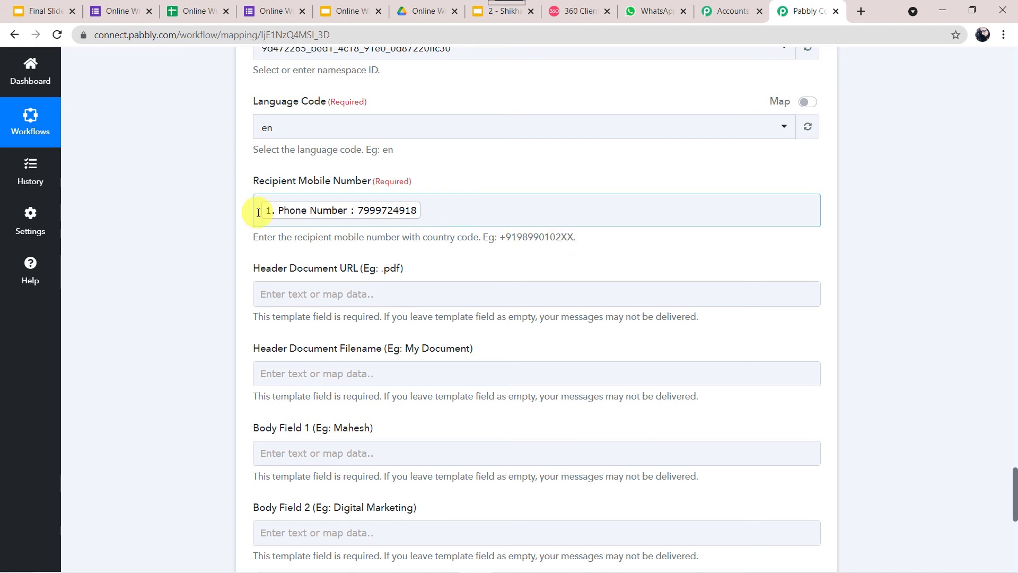
{"action": "type", "text": "+91"}
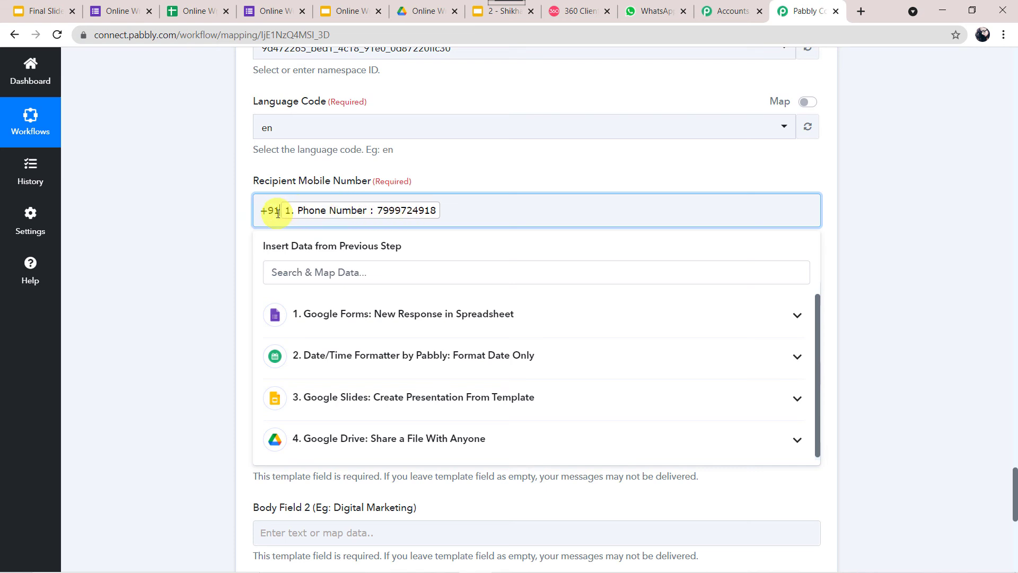
{"action": "left_click", "coordinate": [221, 219]}
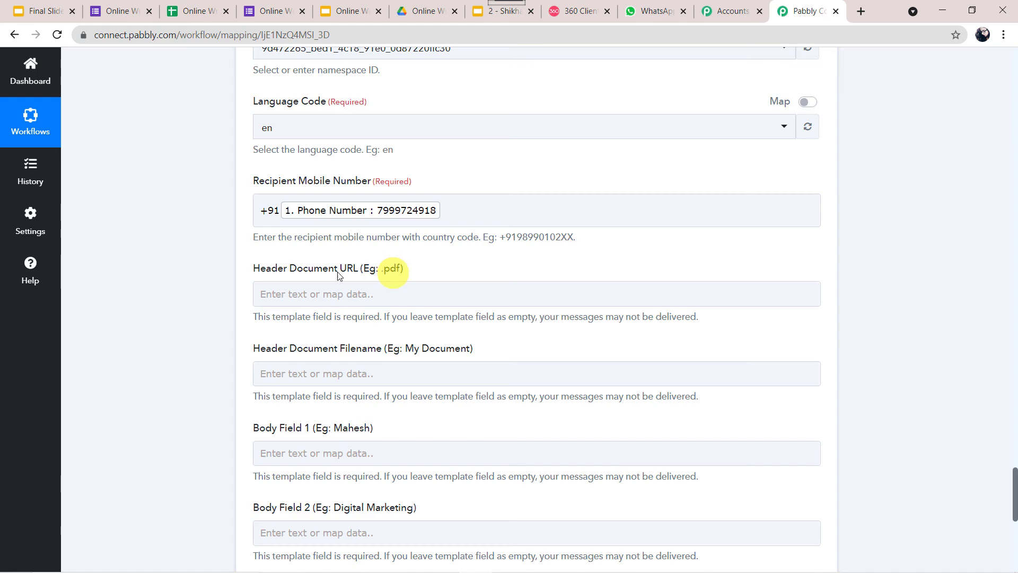
Map the Google Drive share step's PDF export link into the header document URL
{"action": "scroll", "coordinate": [152, 266], "scroll_direction": "up", "scroll_amount": 2}
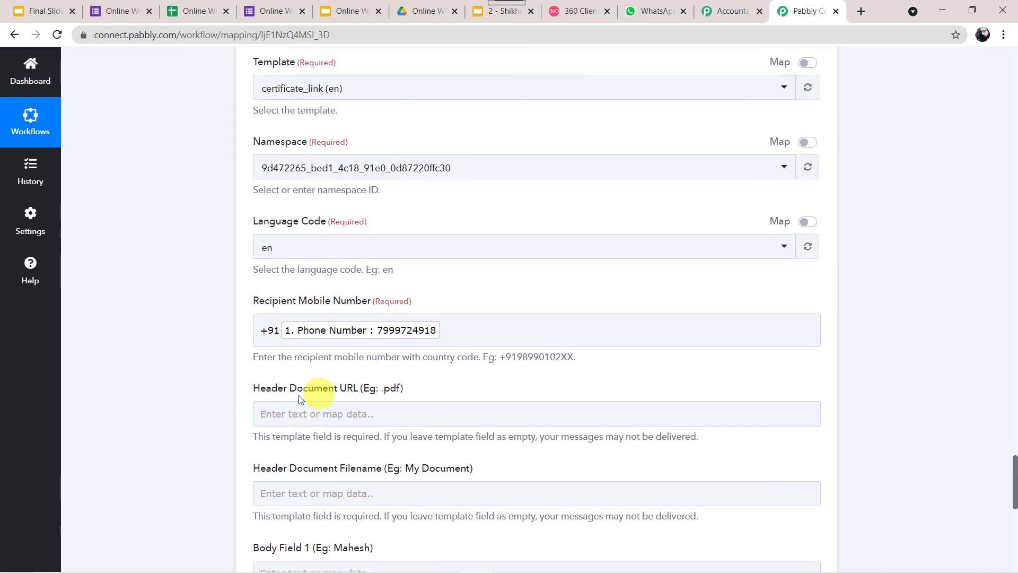
{"action": "scroll", "coordinate": [157, 188], "scroll_direction": "up", "scroll_amount": 7}
{"action": "scroll", "coordinate": [157, 186], "scroll_direction": "up", "scroll_amount": 7}
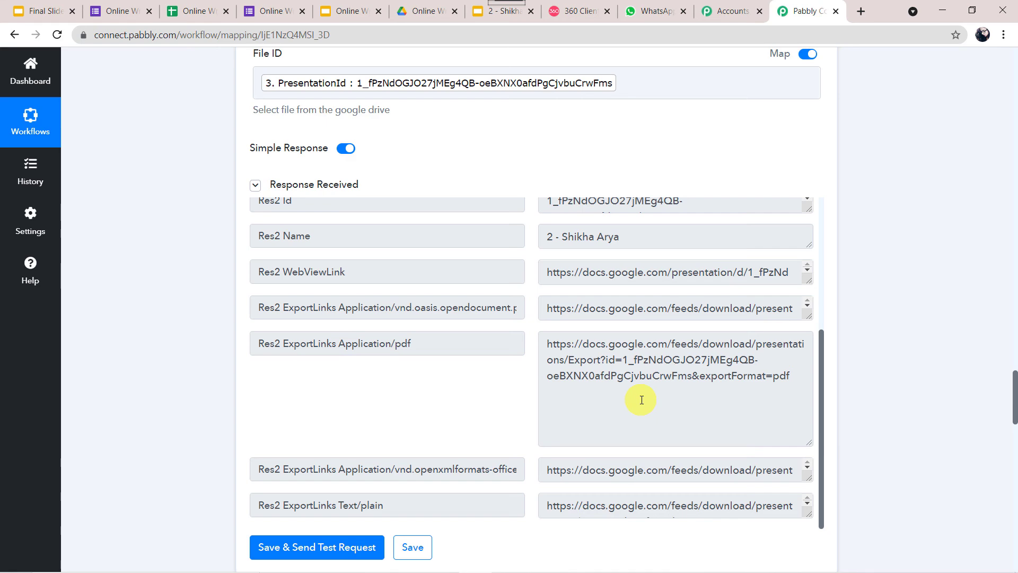
{"action": "scroll", "coordinate": [195, 422], "scroll_direction": "down", "scroll_amount": 15}
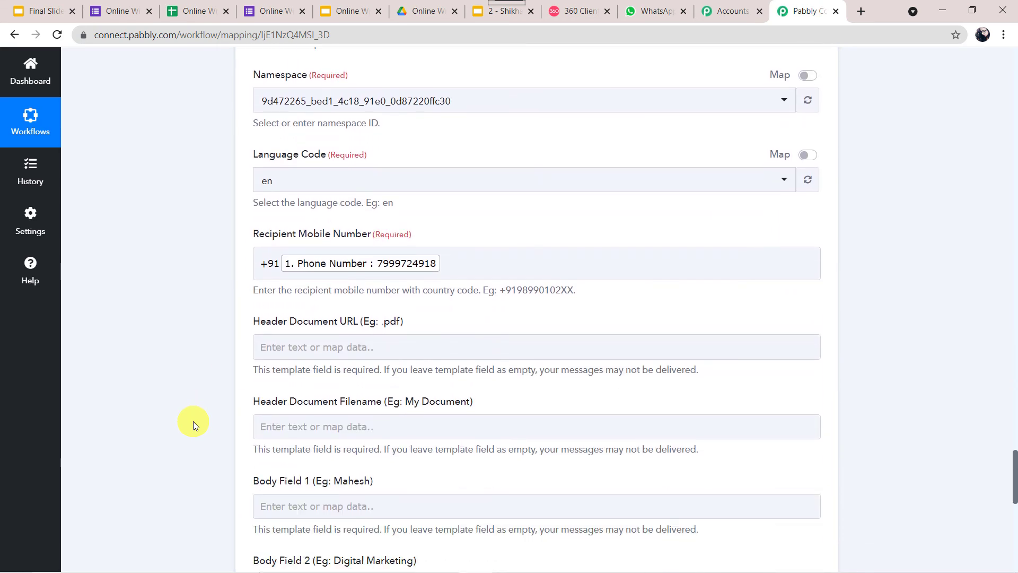
{"action": "left_click", "coordinate": [356, 258]}
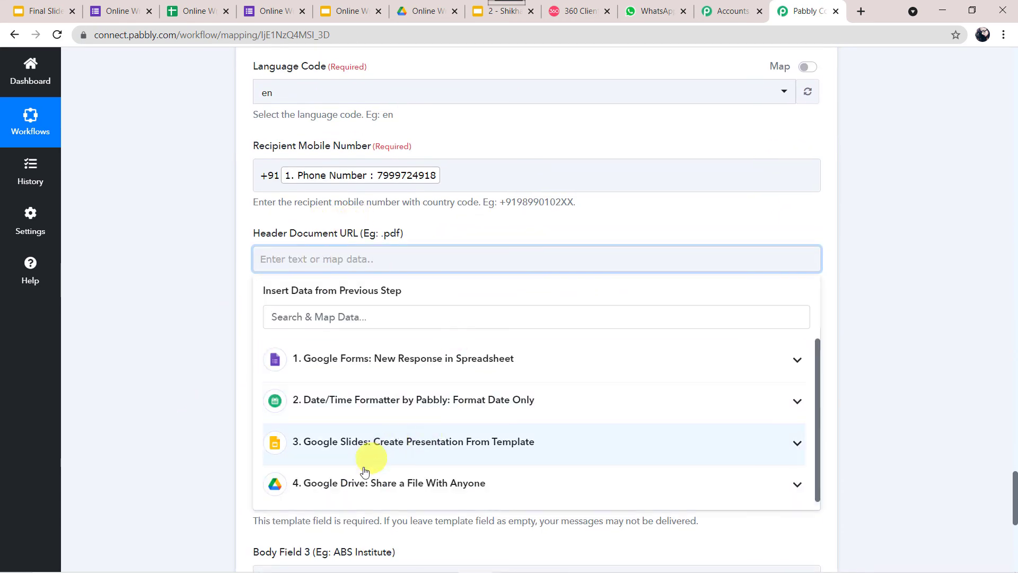
{"action": "left_click", "coordinate": [358, 482]}
{"action": "scroll", "coordinate": [181, 405], "scroll_direction": "down", "scroll_amount": 5}
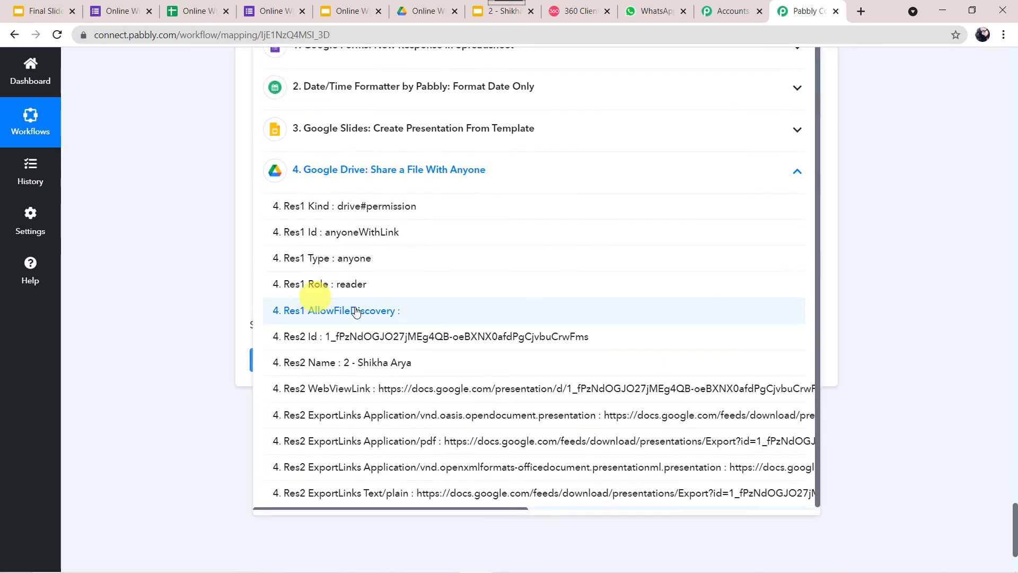
{"action": "left_click", "coordinate": [411, 444]}
{"action": "left_click", "coordinate": [88, 222]}
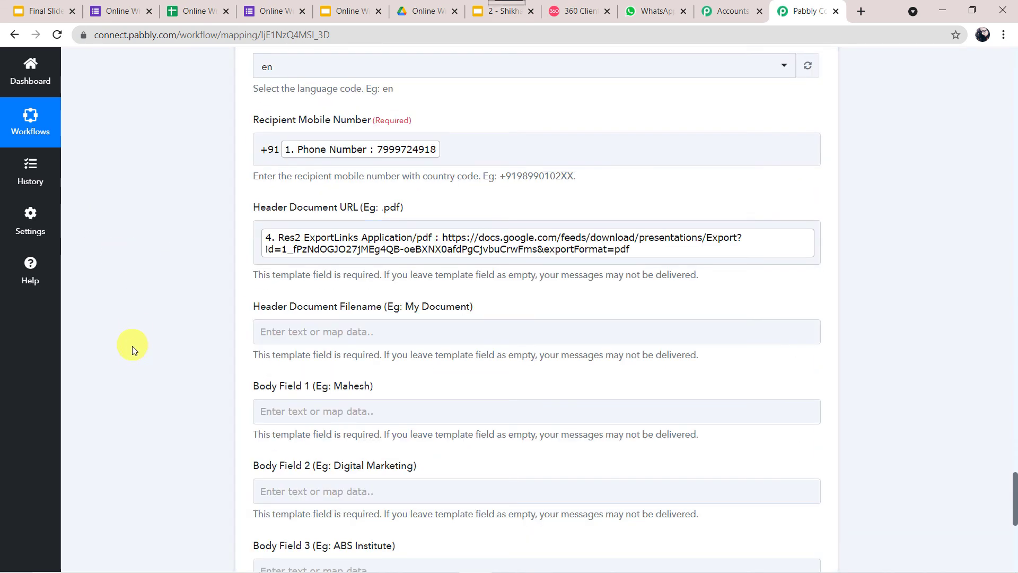
Map the Drive step's Res2 Name into Header Document Filename, then check the template placeholders
{"action": "scroll", "coordinate": [133, 348], "scroll_direction": "down", "scroll_amount": 3}
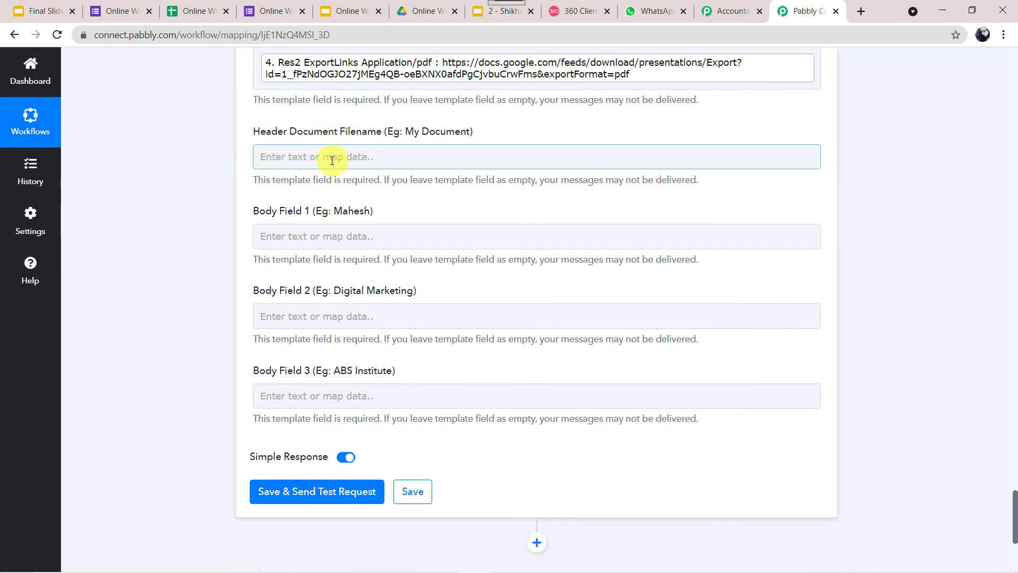
{"action": "left_click", "coordinate": [266, 156]}
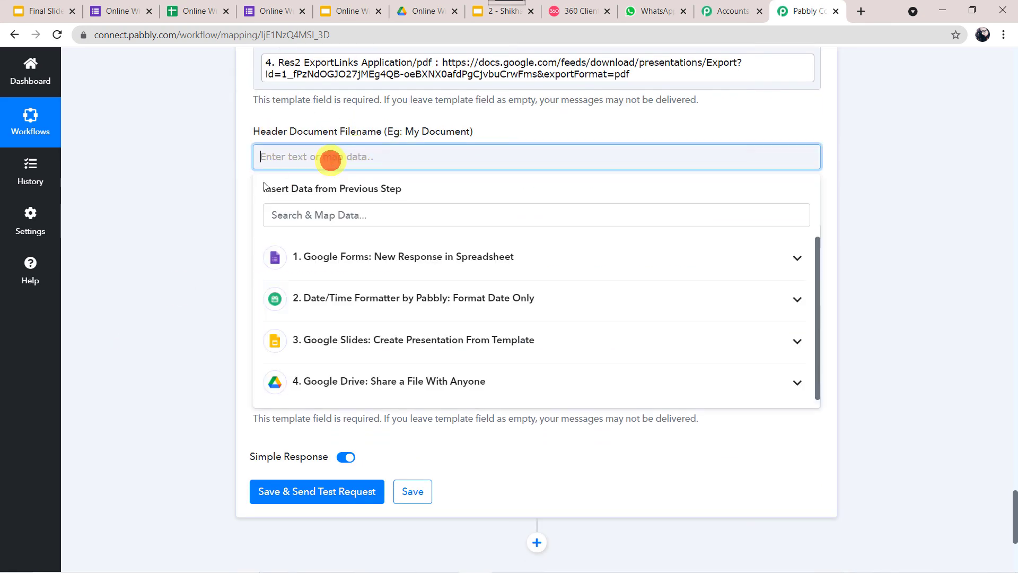
{"action": "left_click", "coordinate": [351, 381]}
{"action": "scroll", "coordinate": [233, 466], "scroll_direction": "down", "scroll_amount": 4}
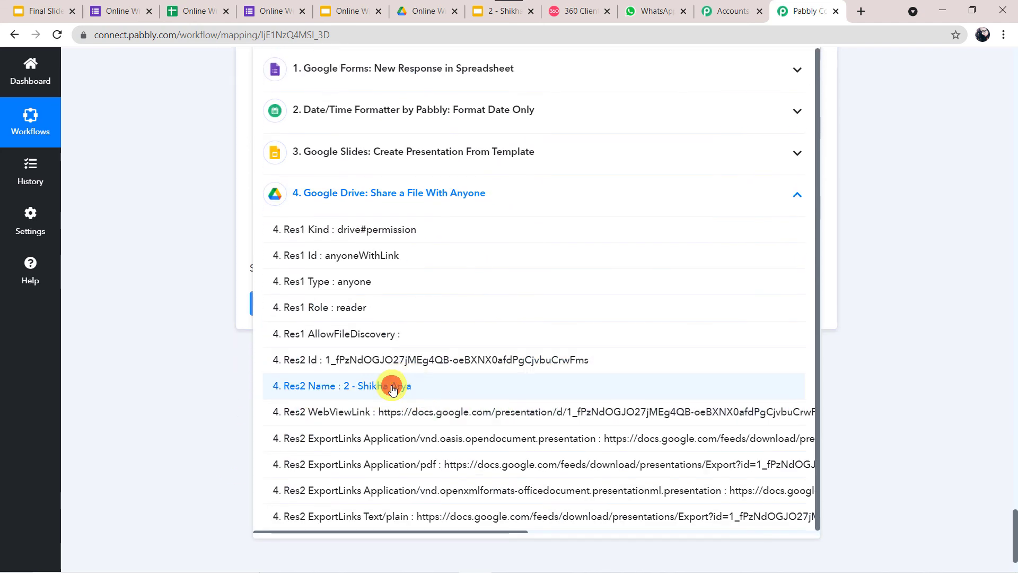
{"action": "left_click", "coordinate": [415, 399]}
{"action": "left_click", "coordinate": [190, 269]}
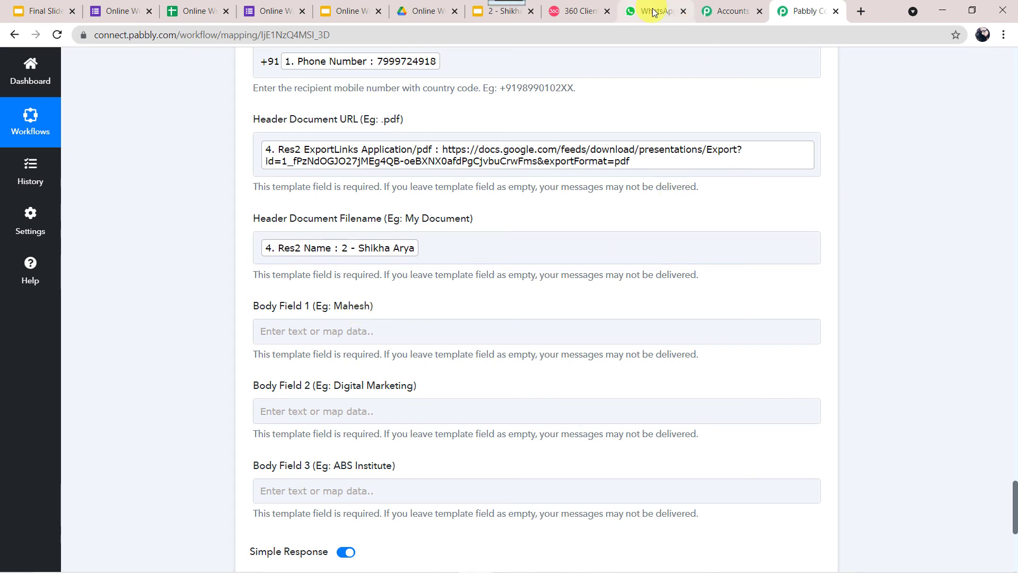
{"action": "left_click", "coordinate": [592, 11]}
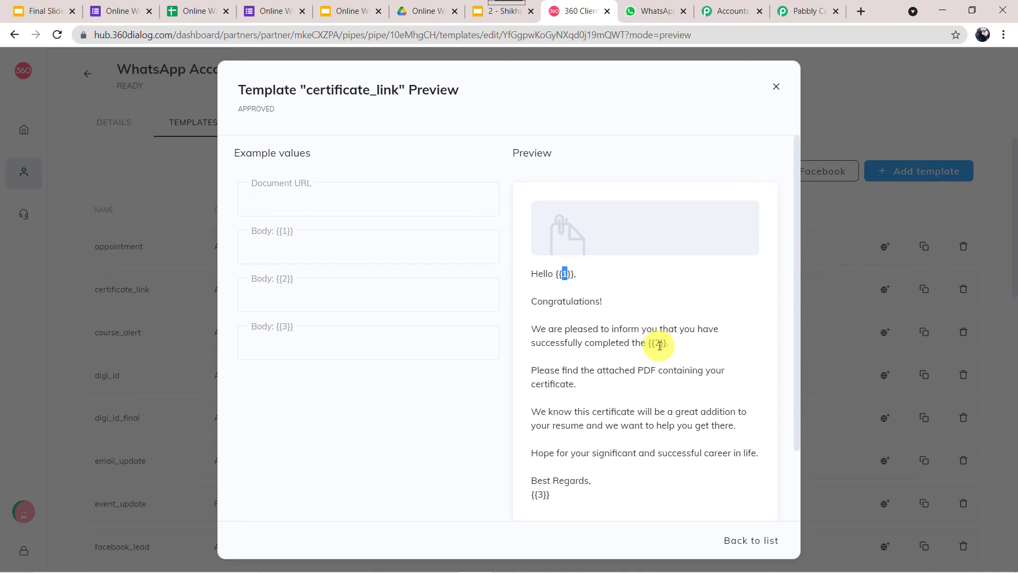
Map the Google Forms Full Name answer into Body Field 1
{"action": "left_click", "coordinate": [805, 6]}
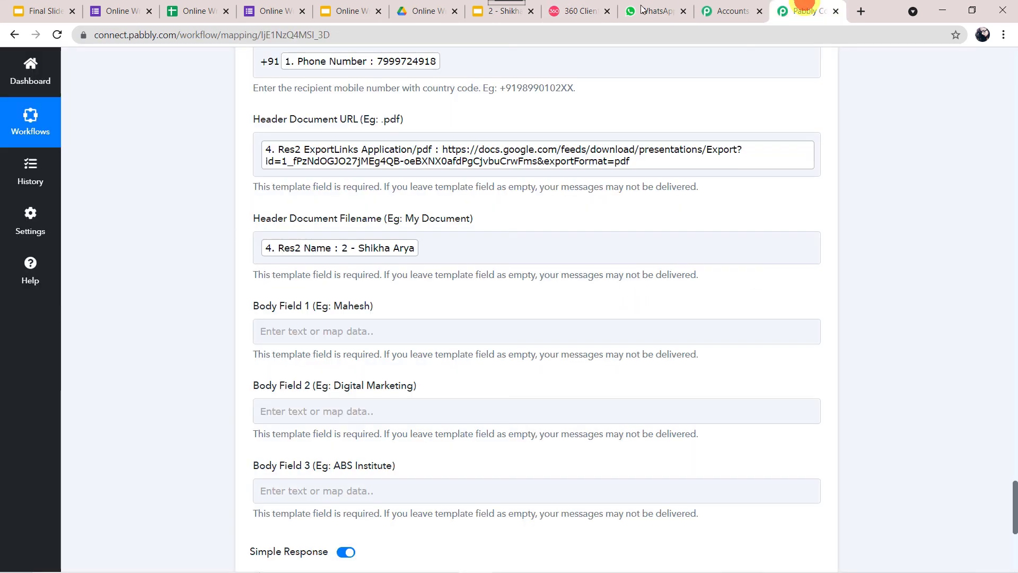
{"action": "left_click", "coordinate": [309, 325]}
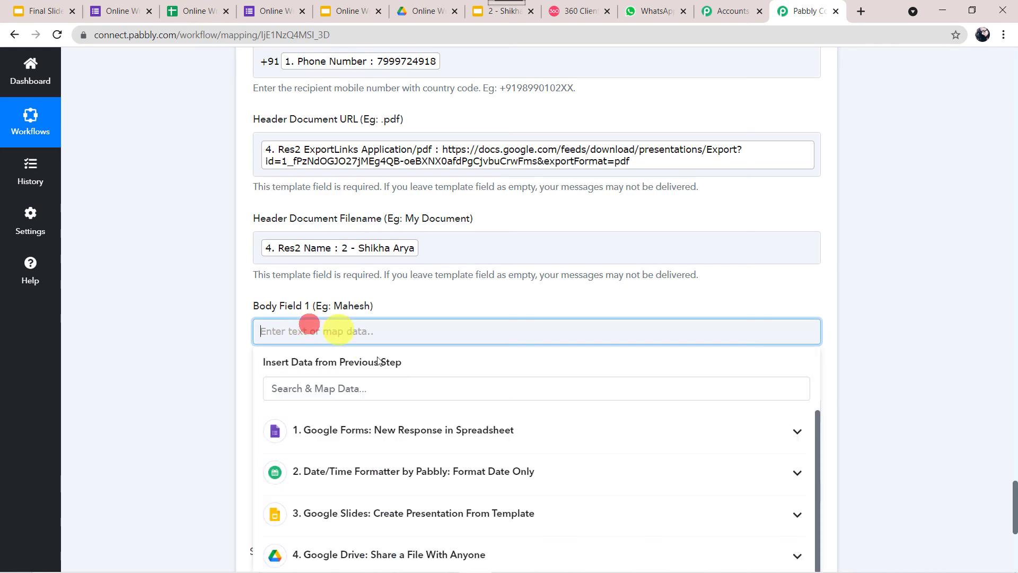
{"action": "left_click", "coordinate": [344, 435]}
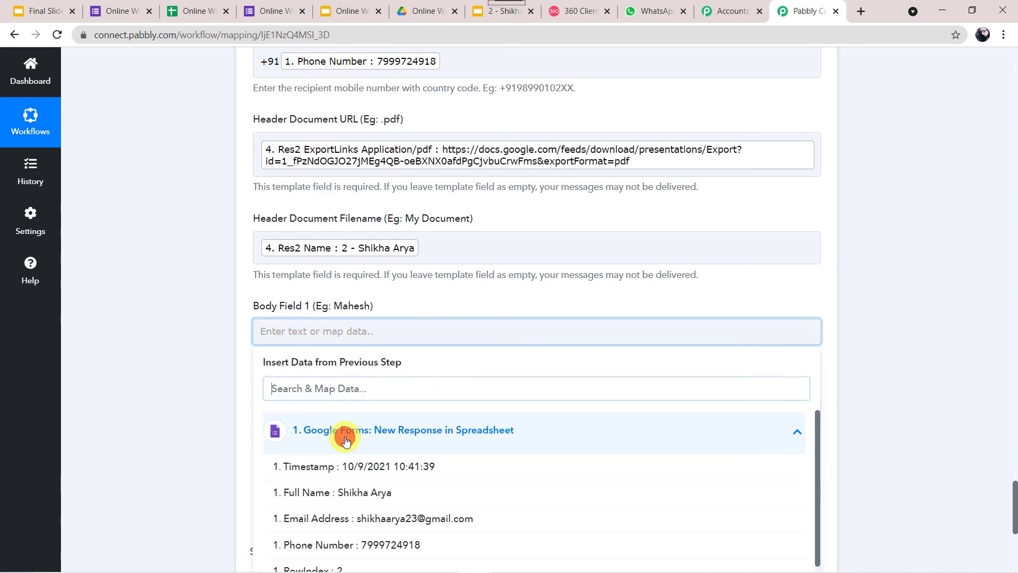
{"action": "left_click", "coordinate": [373, 503]}
{"action": "left_click", "coordinate": [139, 370]}
{"action": "scroll", "coordinate": [138, 368], "scroll_direction": "down", "scroll_amount": 5}
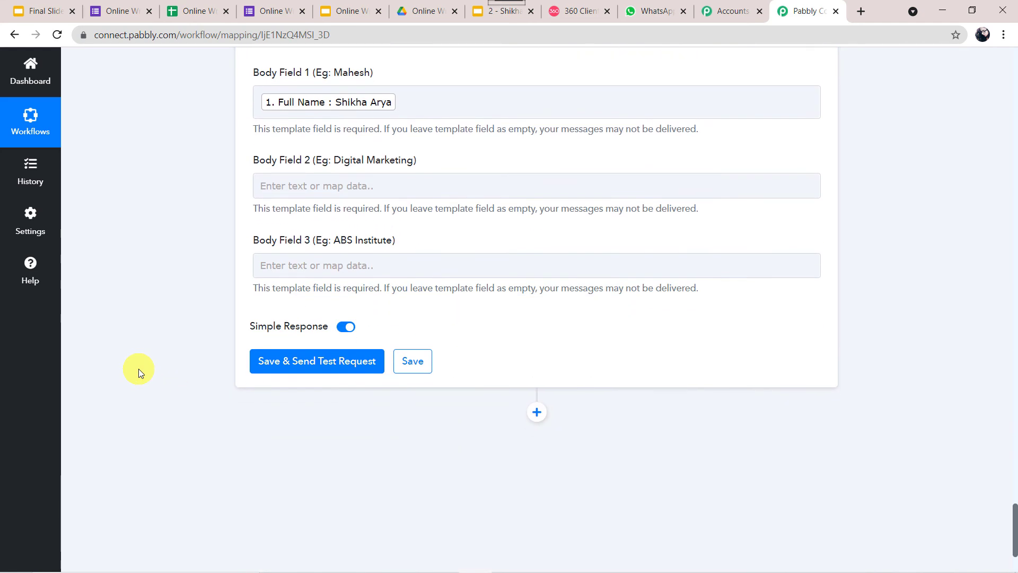
Copy 'Online Calligraphy Writing Skills' from the certificate template into Body Field 2
{"action": "left_click", "coordinate": [346, 17]}
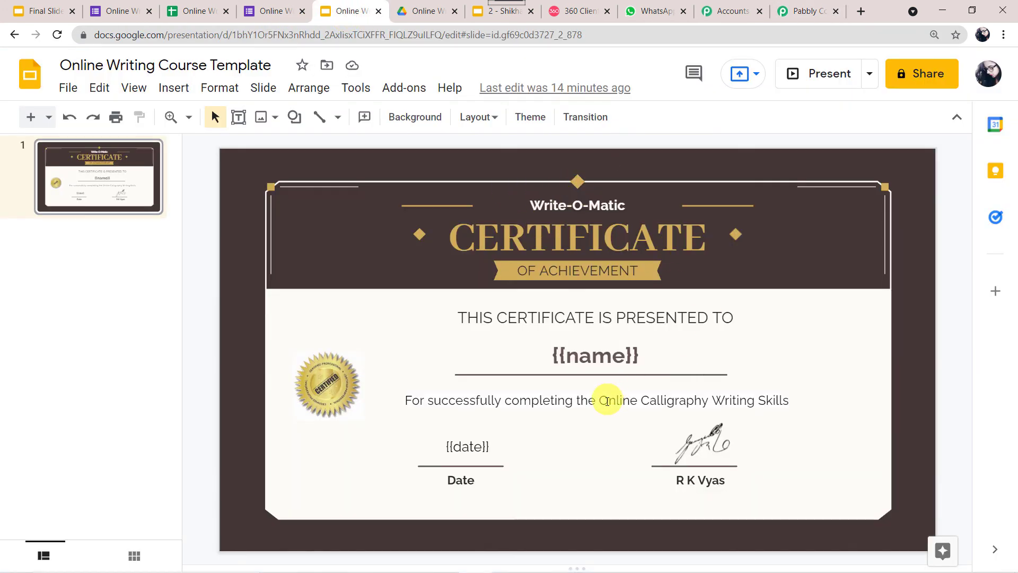
{"action": "left_click_drag", "start_coordinate": [598, 398], "coordinate": [794, 411]}
{"action": "key", "text": "ctrl+c"}
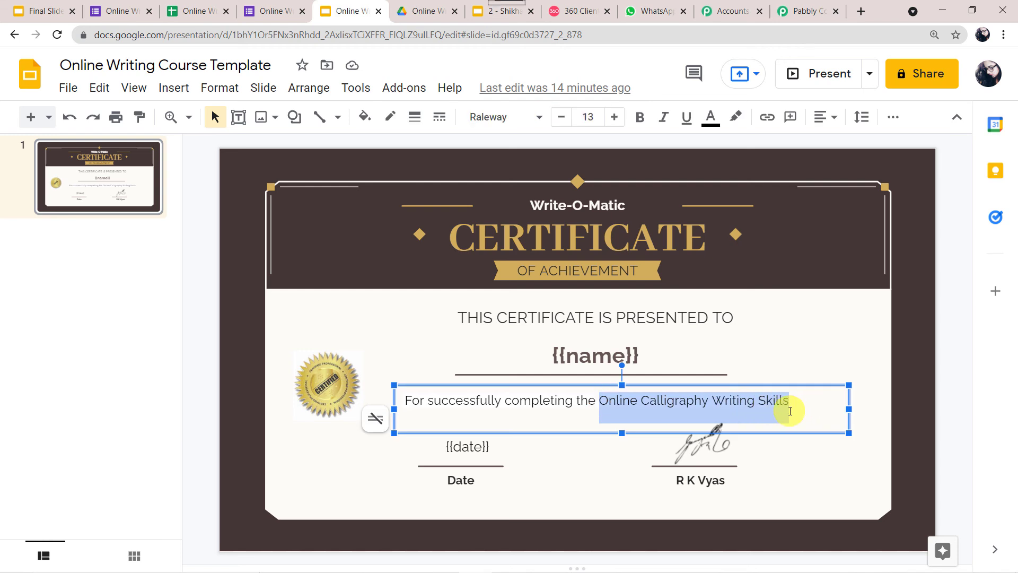
{"action": "left_click", "coordinate": [803, 10]}
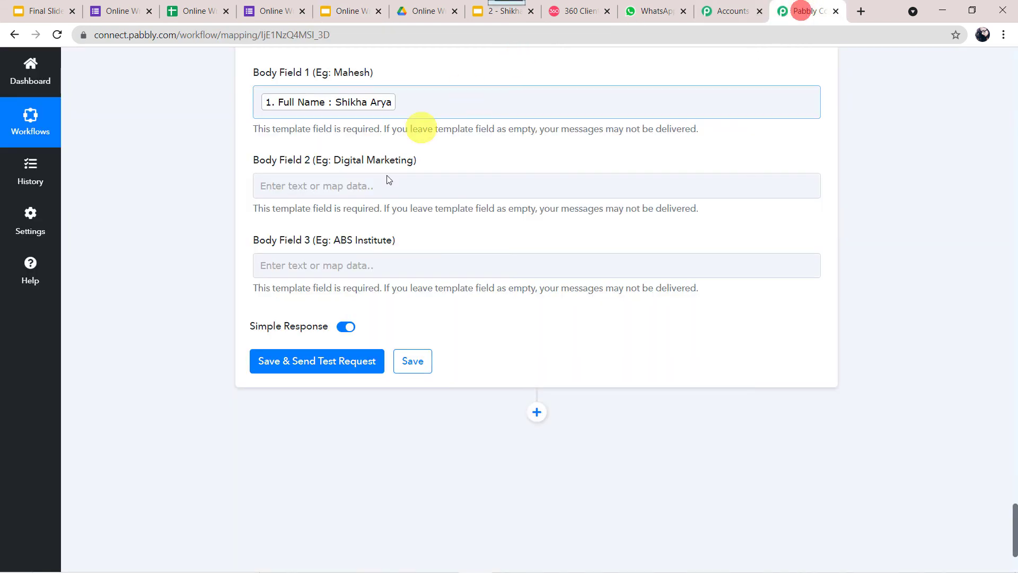
{"action": "left_click", "coordinate": [360, 189]}
{"action": "key", "text": "ctrl+v"}
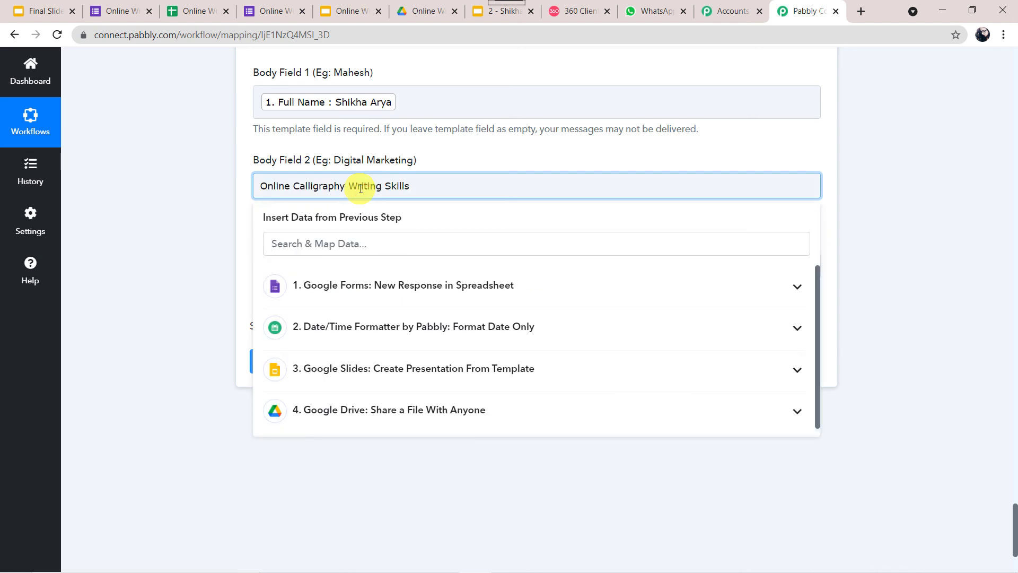
{"action": "left_click", "coordinate": [218, 193]}
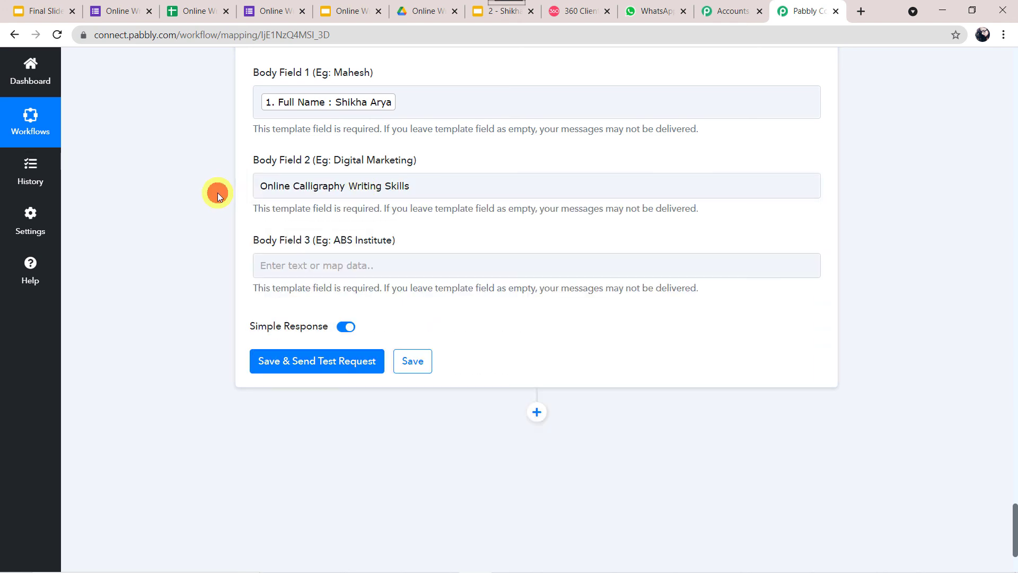
Paste 'Write-O-Matic' into Body Field 3, then save and send a test request
{"action": "left_click", "coordinate": [290, 259]}
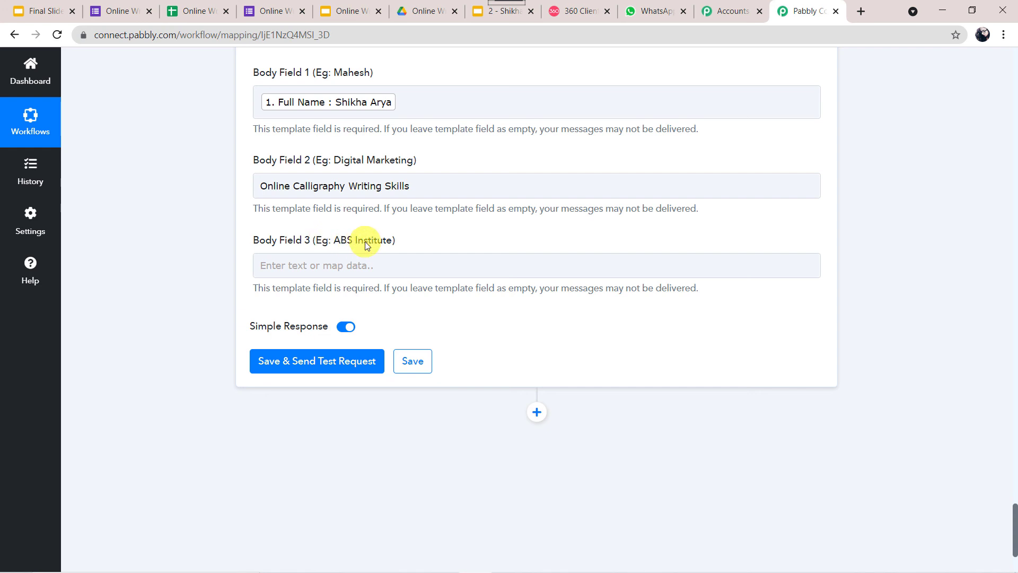
{"action": "left_click", "coordinate": [582, 12]}
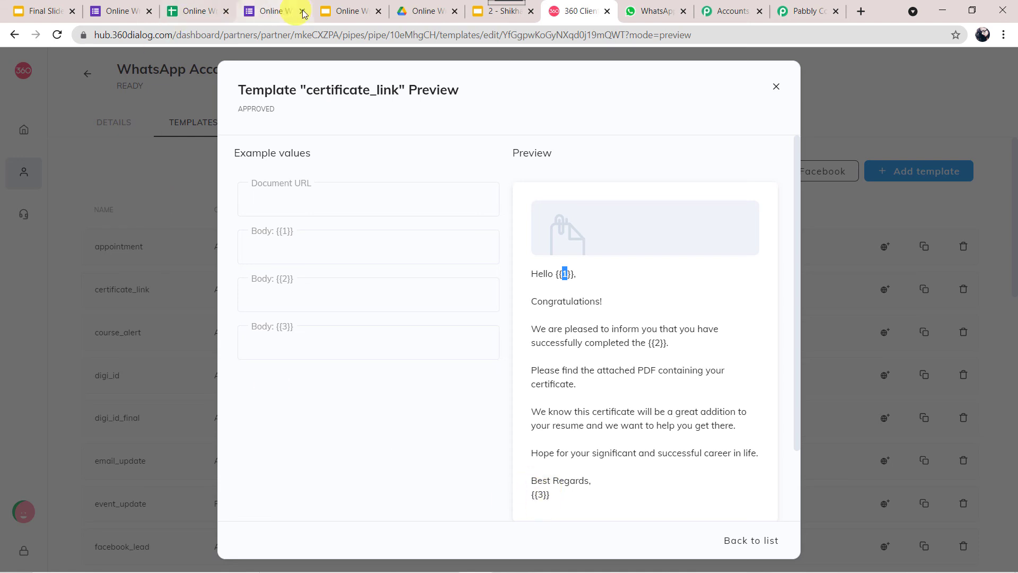
{"action": "left_click", "coordinate": [344, 11]}
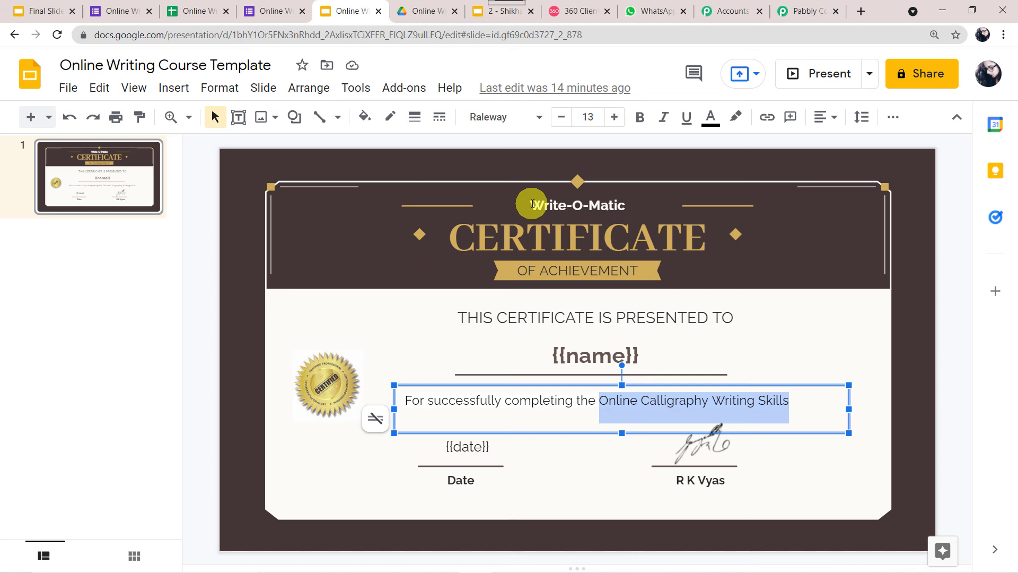
{"action": "left_click_drag", "start_coordinate": [533, 204], "coordinate": [628, 206]}
{"action": "key", "text": "ctrl+c"}
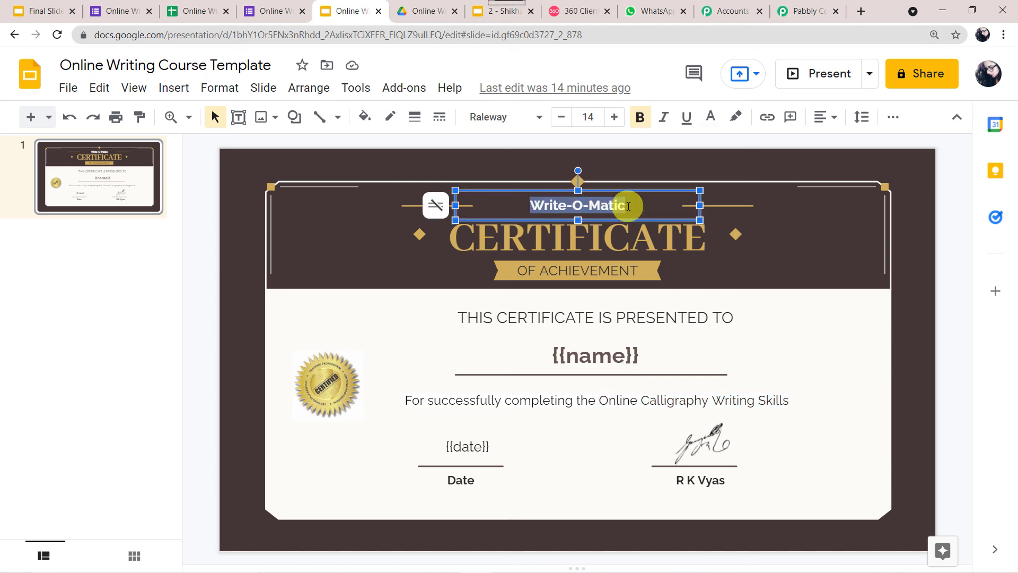
{"action": "left_click", "coordinate": [811, 9]}
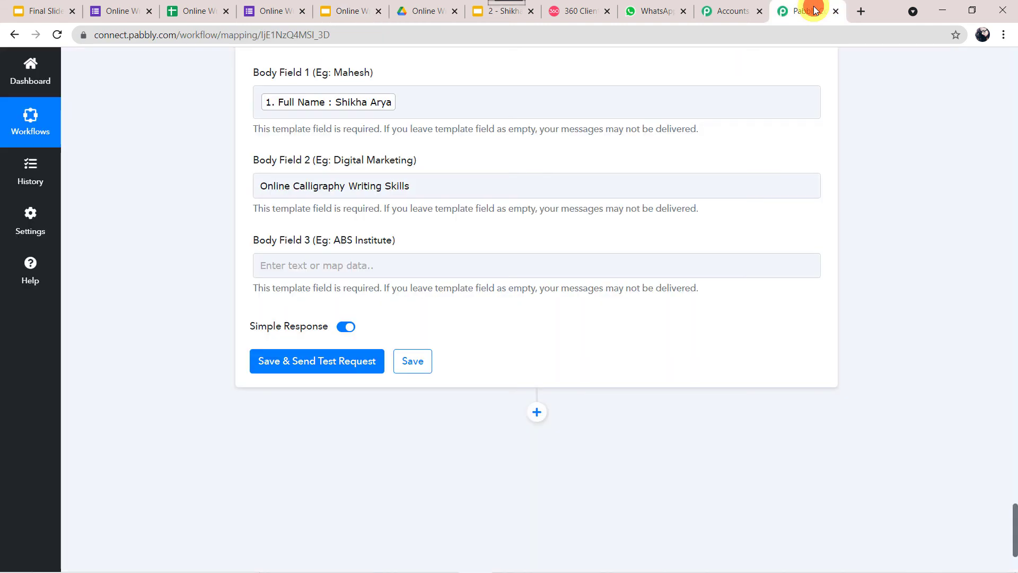
{"action": "left_click", "coordinate": [307, 265]}
{"action": "key", "text": "ctrl+v"}
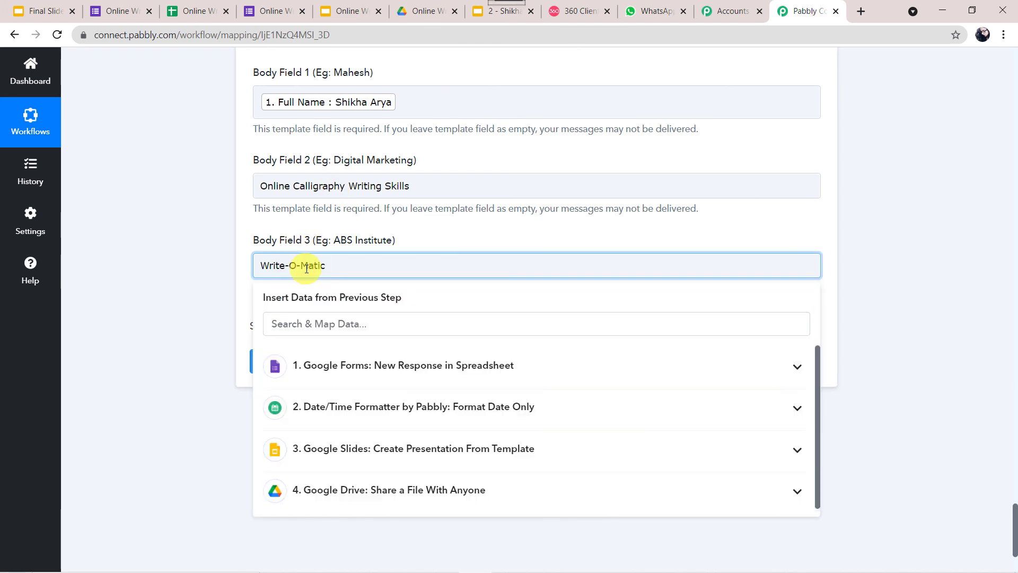
{"action": "left_click", "coordinate": [162, 285]}
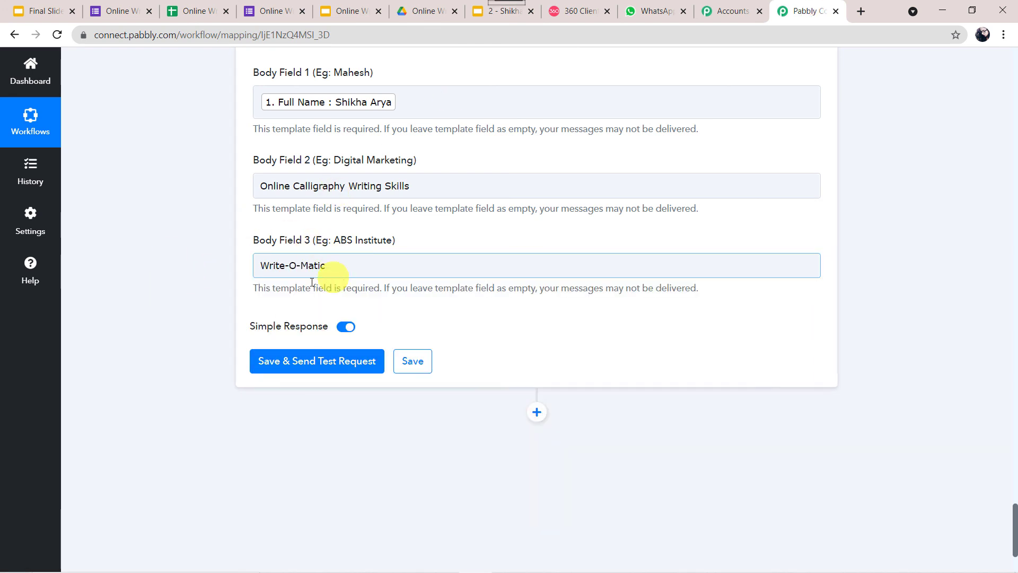
{"action": "left_click", "coordinate": [321, 362]}
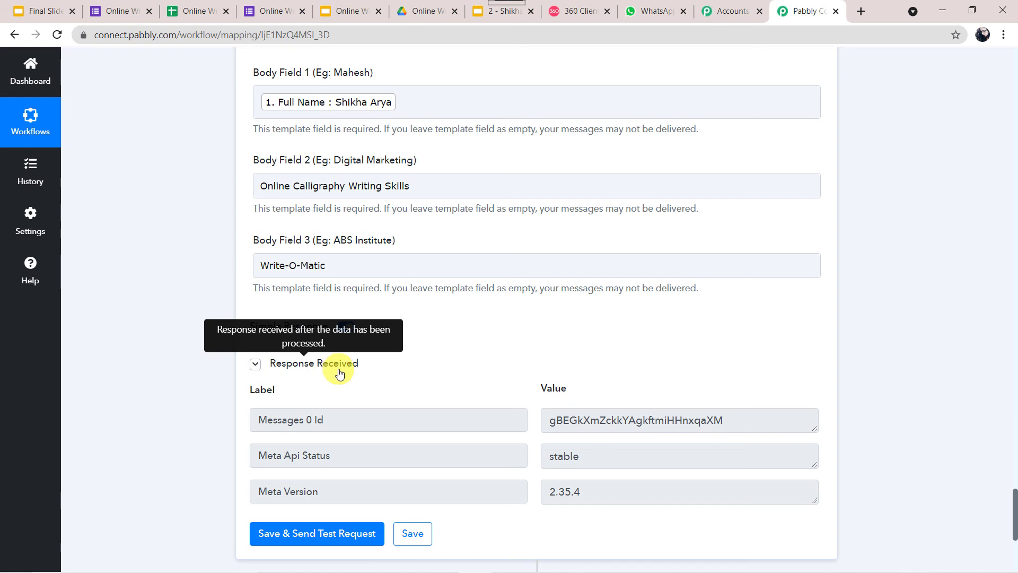
Compare the received WhatsApp certificate message against the 360dialog template and download its PDF
{"action": "left_click", "coordinate": [656, 7]}
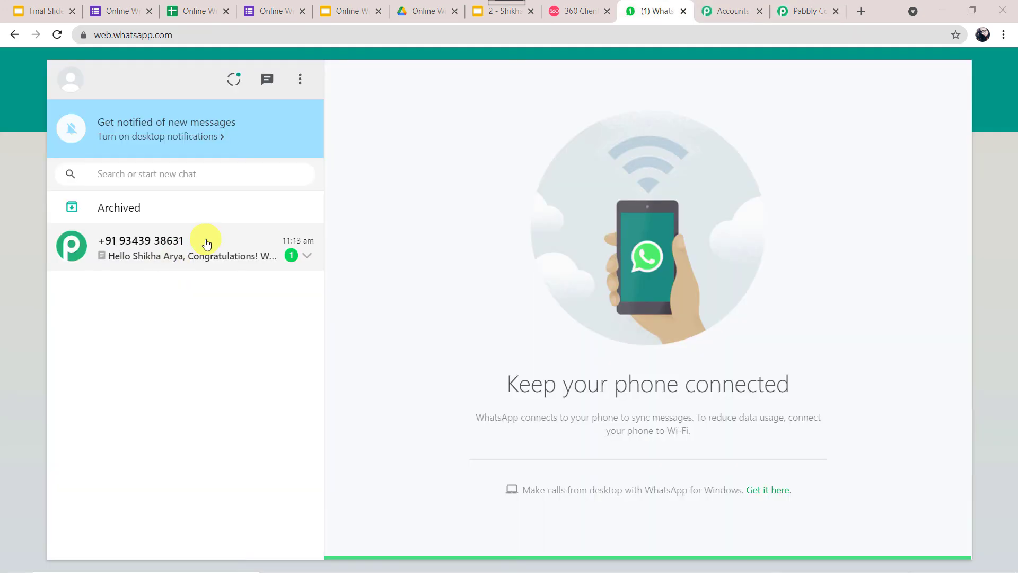
{"action": "left_click", "coordinate": [206, 242]}
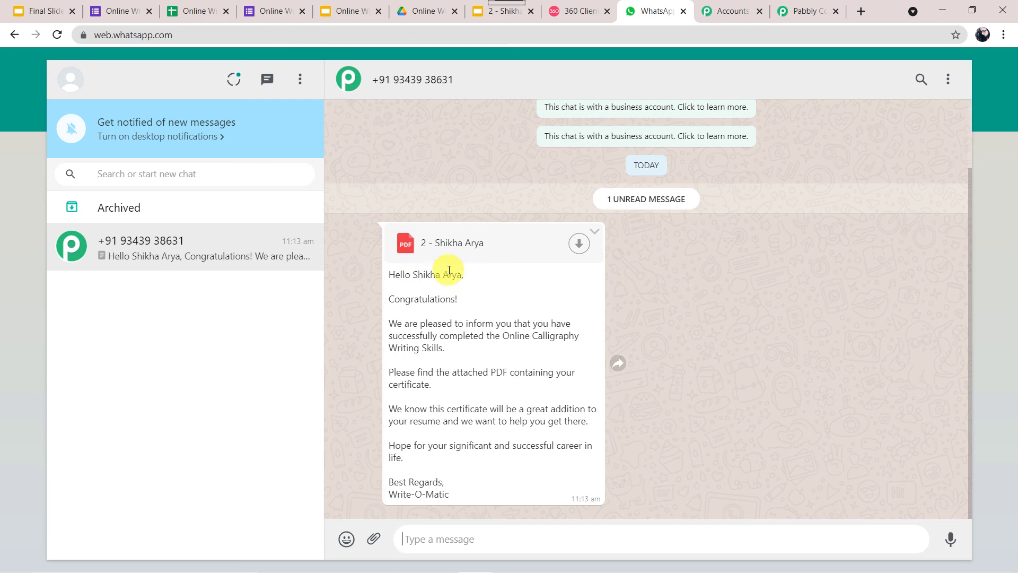
{"action": "left_click", "coordinate": [571, 11]}
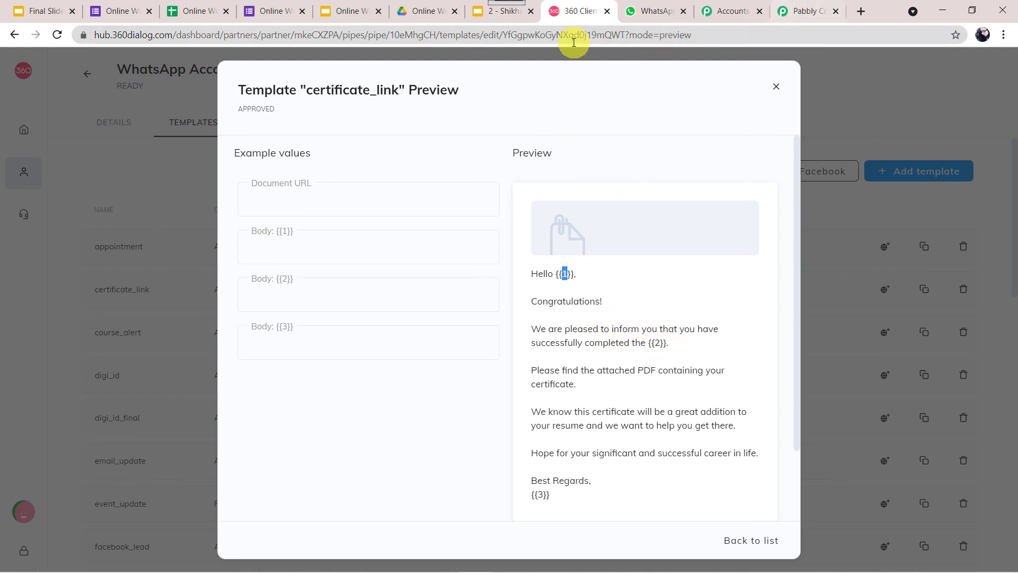
{"action": "left_click", "coordinate": [652, 11]}
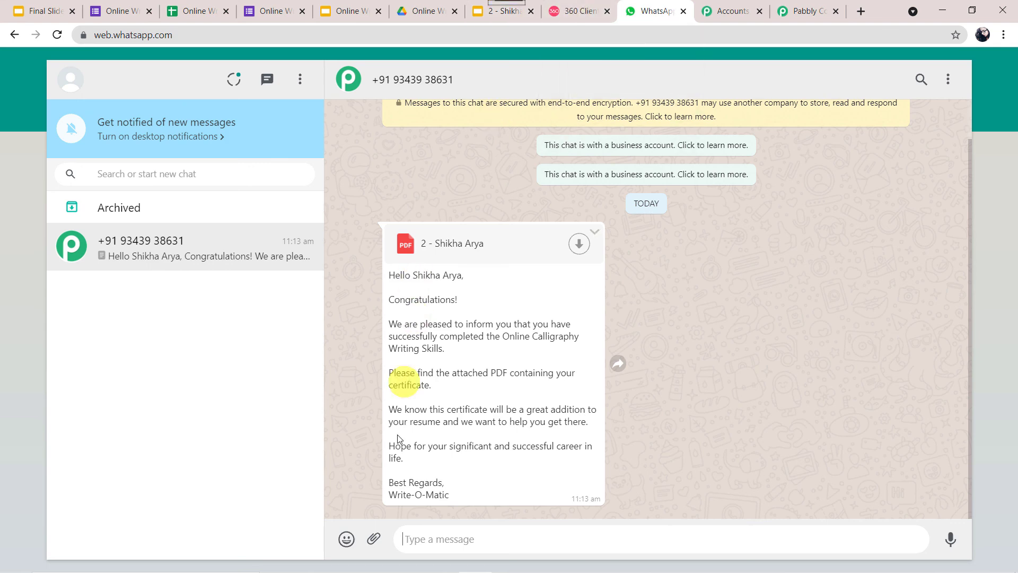
{"action": "left_click", "coordinate": [581, 5]}
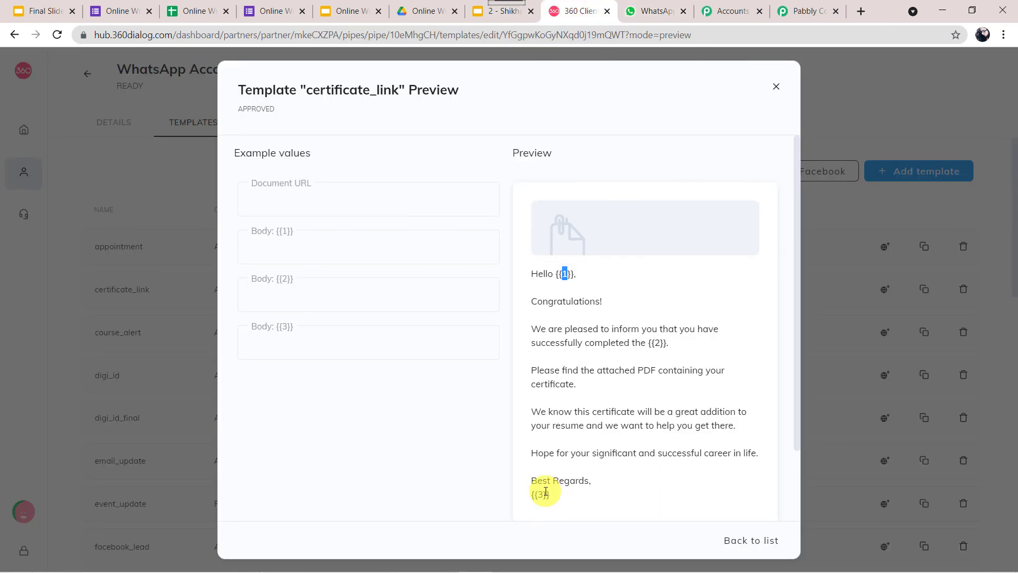
{"action": "left_click", "coordinate": [661, 9]}
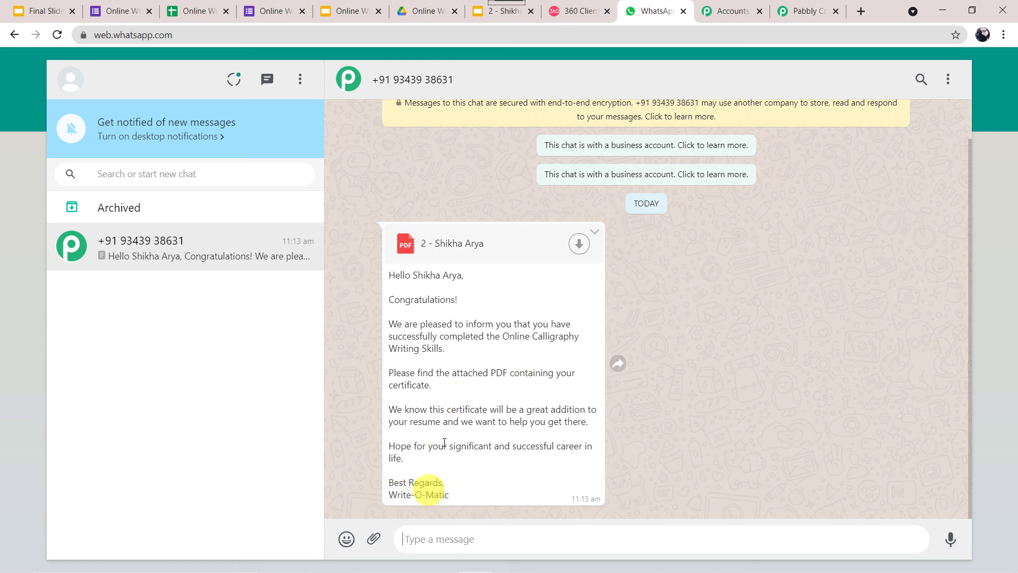
{"action": "left_click", "coordinate": [581, 244]}
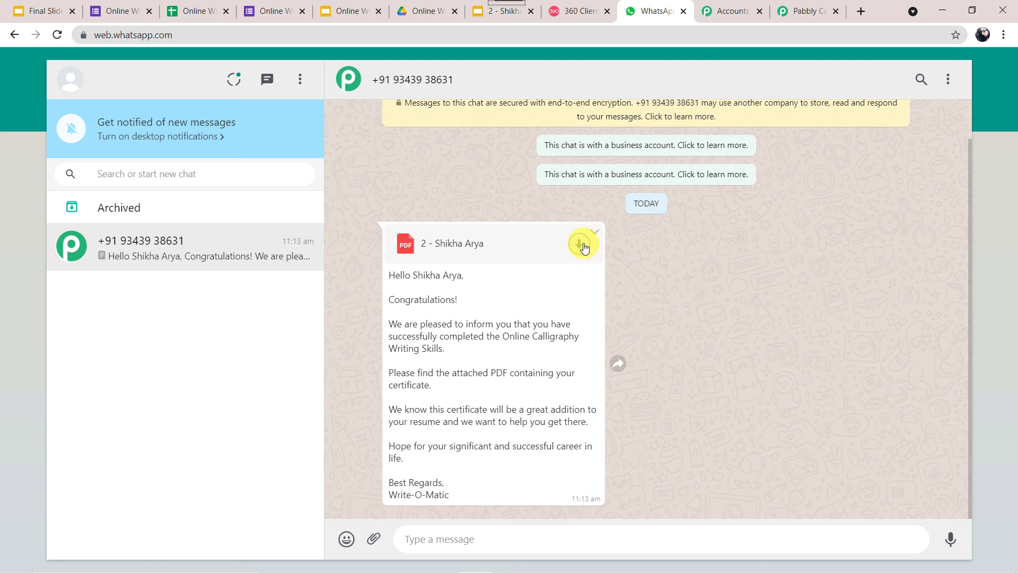
{"action": "left_click", "coordinate": [584, 246]}
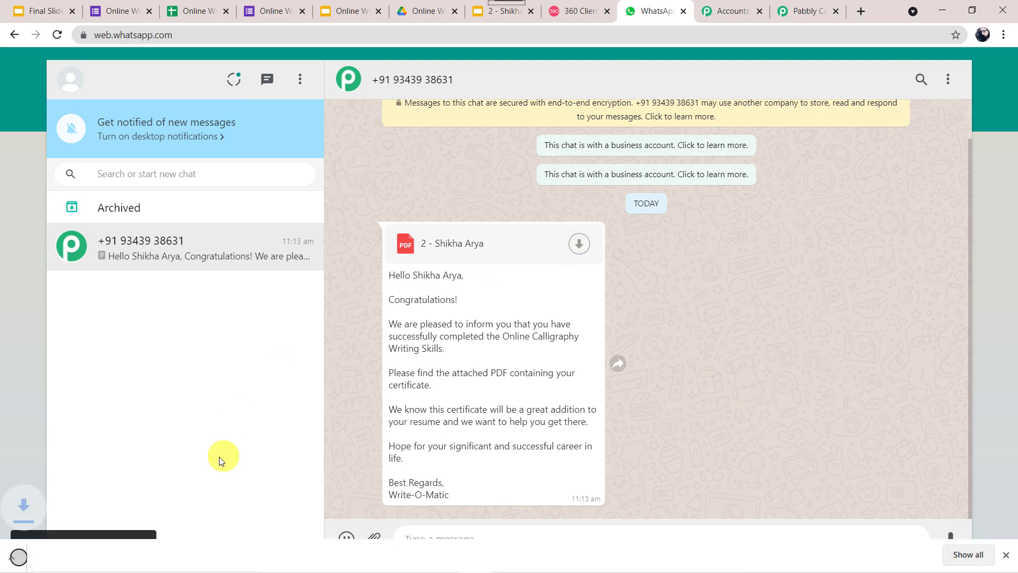
Open the downloaded certificate PDF and compare it with the generated Slides certificate
{"action": "left_click", "coordinate": [63, 557]}
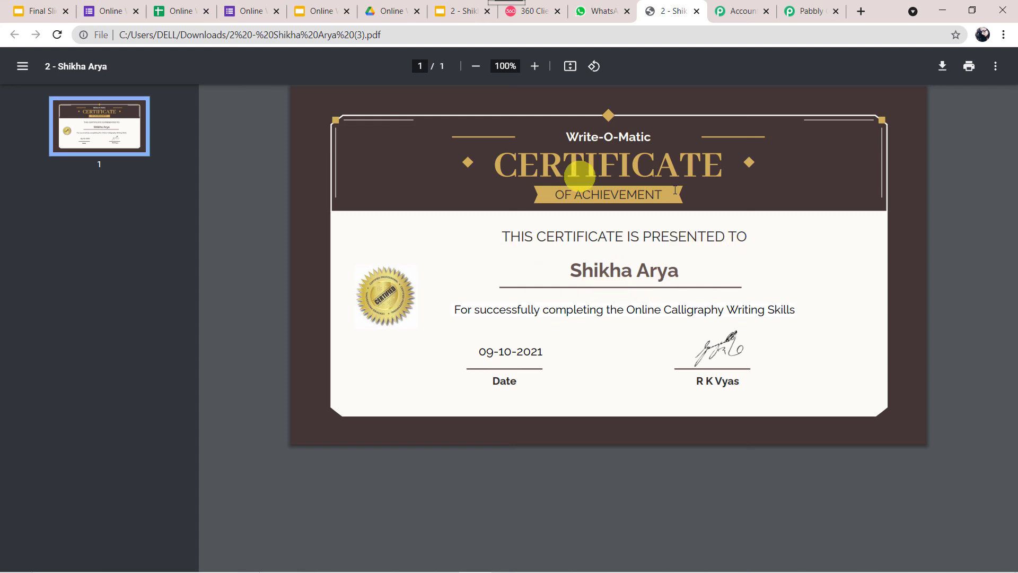
{"action": "left_click", "coordinate": [448, 11]}
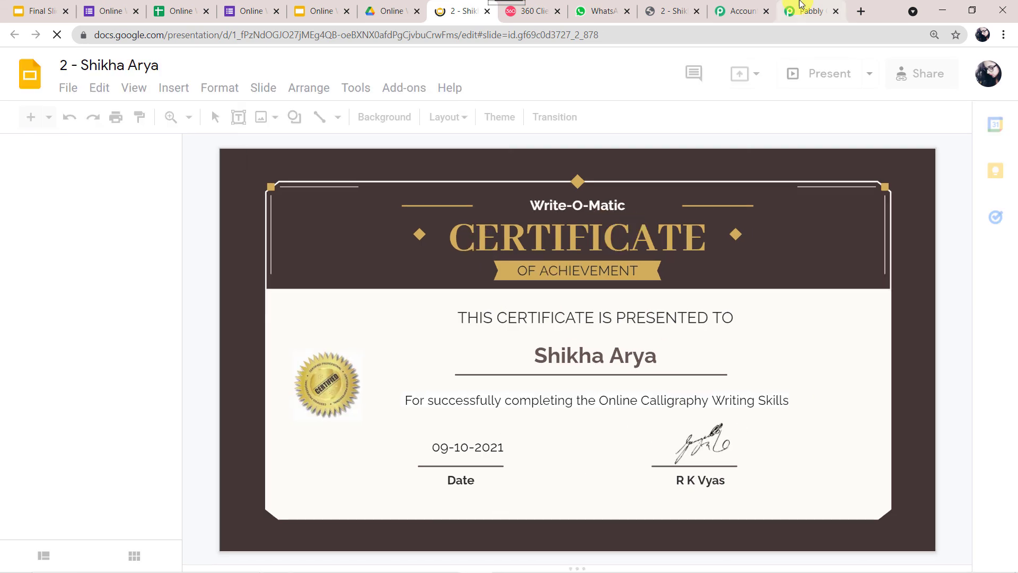
{"action": "left_click", "coordinate": [602, 11]}
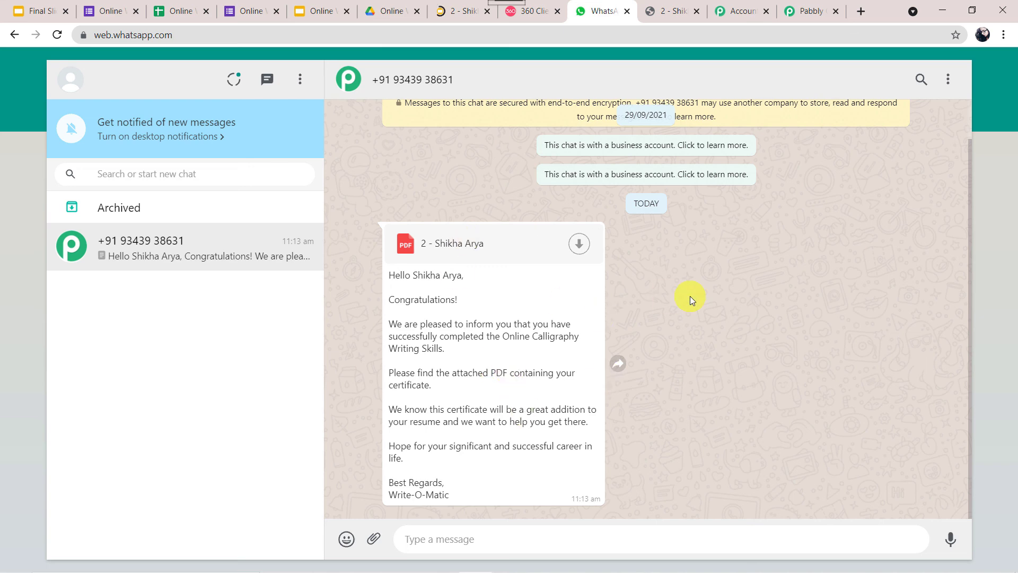
Save the WhatsApp by 360Dialog step's settings, confirm, and go to the certificate request form
{"action": "left_click", "coordinate": [808, 10]}
{"action": "scroll", "coordinate": [411, 426], "scroll_direction": "down", "scroll_amount": 3}
{"action": "scroll", "coordinate": [411, 426], "scroll_direction": "down", "scroll_amount": 3}
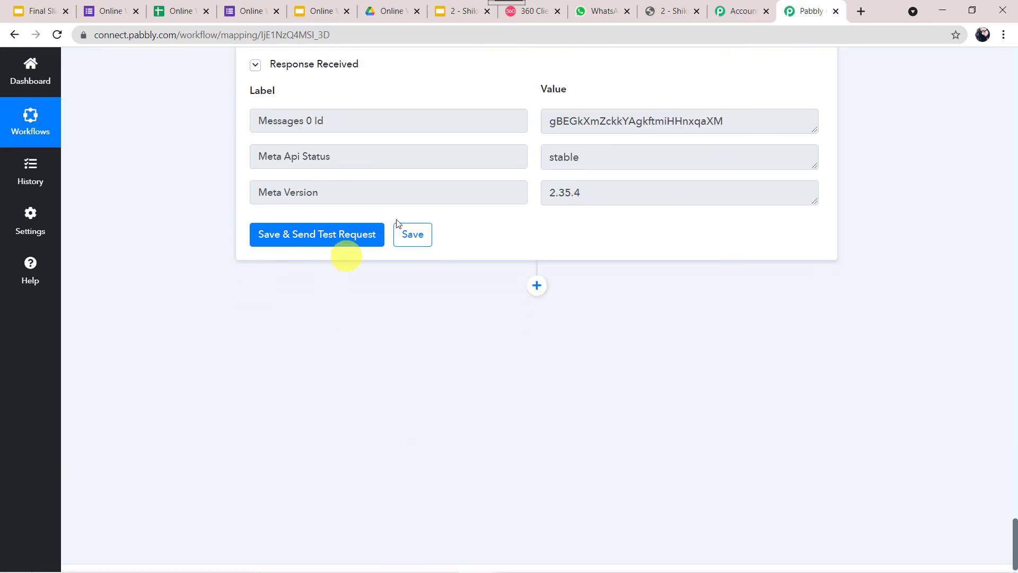
{"action": "left_click", "coordinate": [416, 239]}
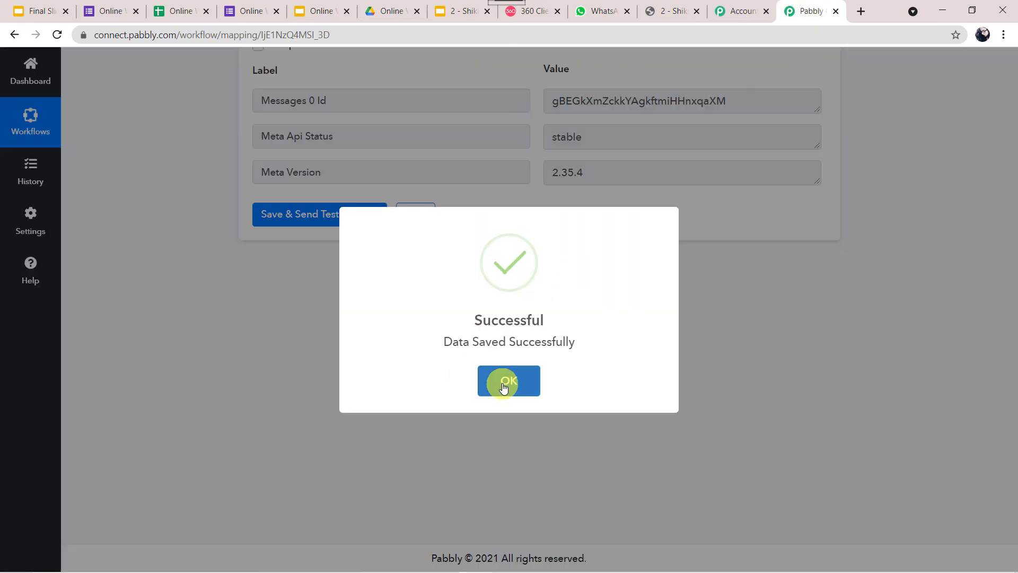
{"action": "left_click", "coordinate": [505, 382]}
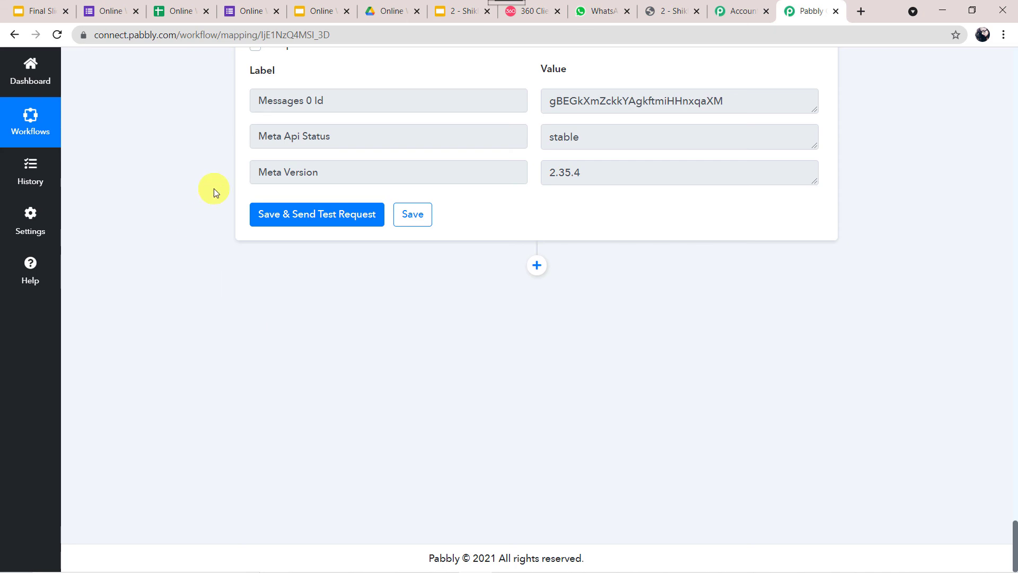
{"action": "scroll", "coordinate": [214, 188], "scroll_direction": "up", "scroll_amount": 14}
{"action": "scroll", "coordinate": [214, 189], "scroll_direction": "up", "scroll_amount": 20}
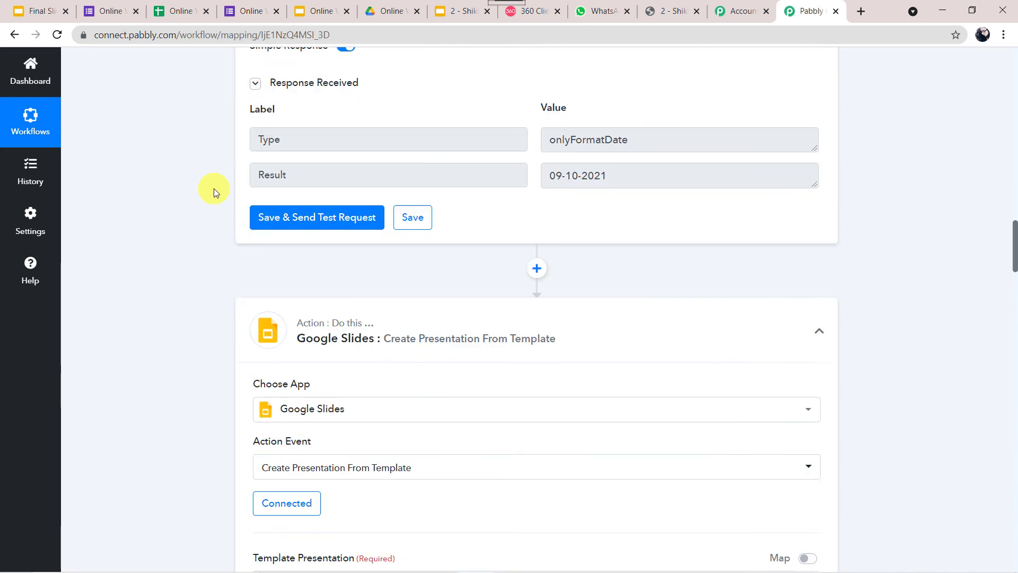
{"action": "scroll", "coordinate": [214, 189], "scroll_direction": "up", "scroll_amount": 1}
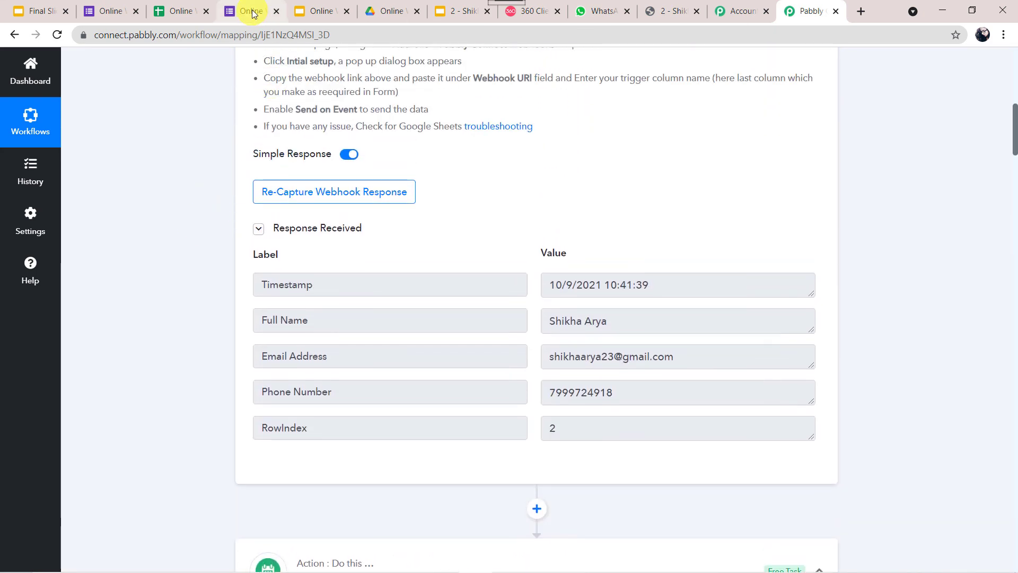
{"action": "left_click", "coordinate": [253, 14]}
Submit a new response with a full name, e-mail address and phone number, then view the responses sheet
{"action": "scroll", "coordinate": [113, 446], "scroll_direction": "down", "scroll_amount": 5}
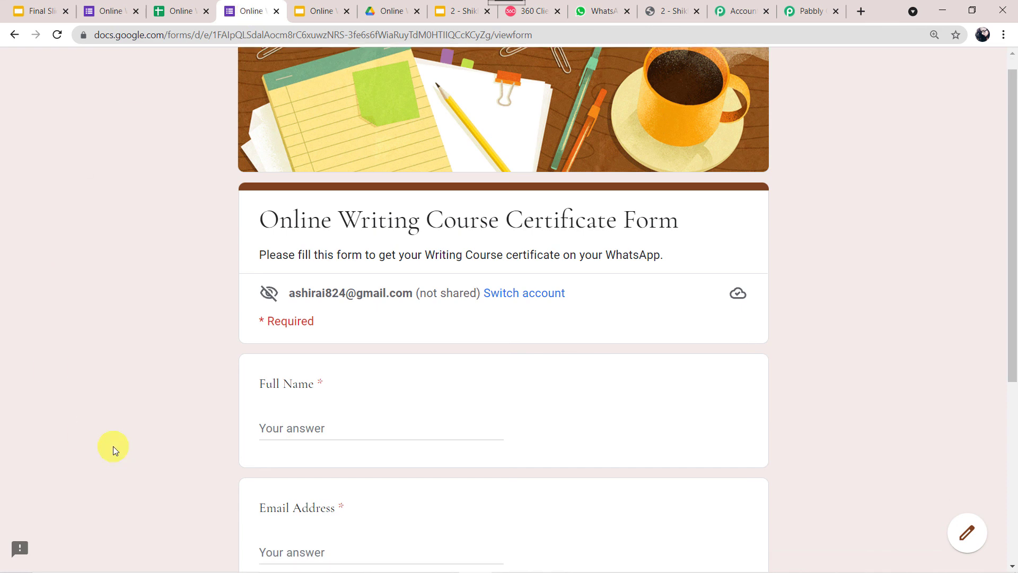
{"action": "left_click", "coordinate": [319, 177]}
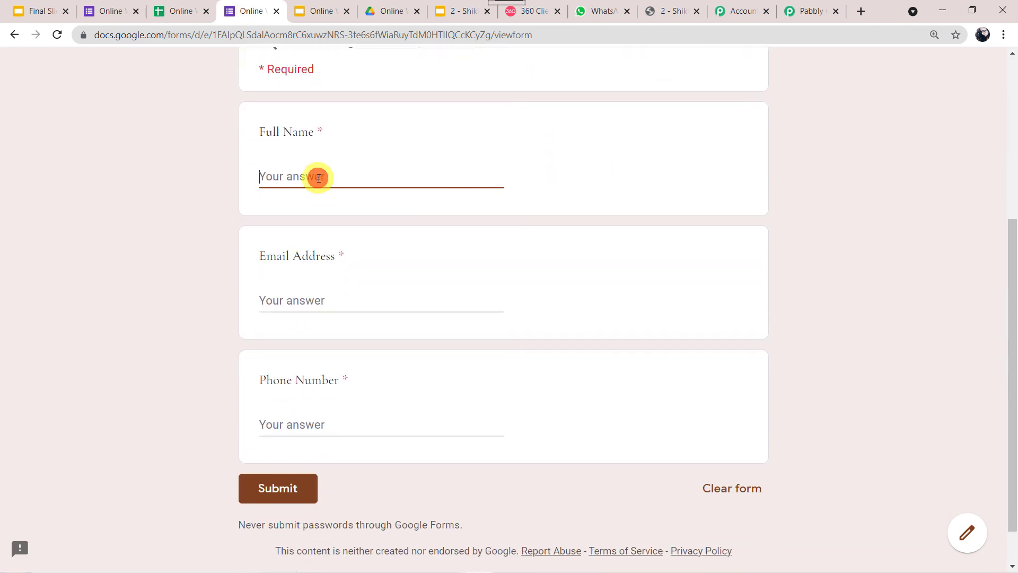
{"action": "key", "text": "Tab"}
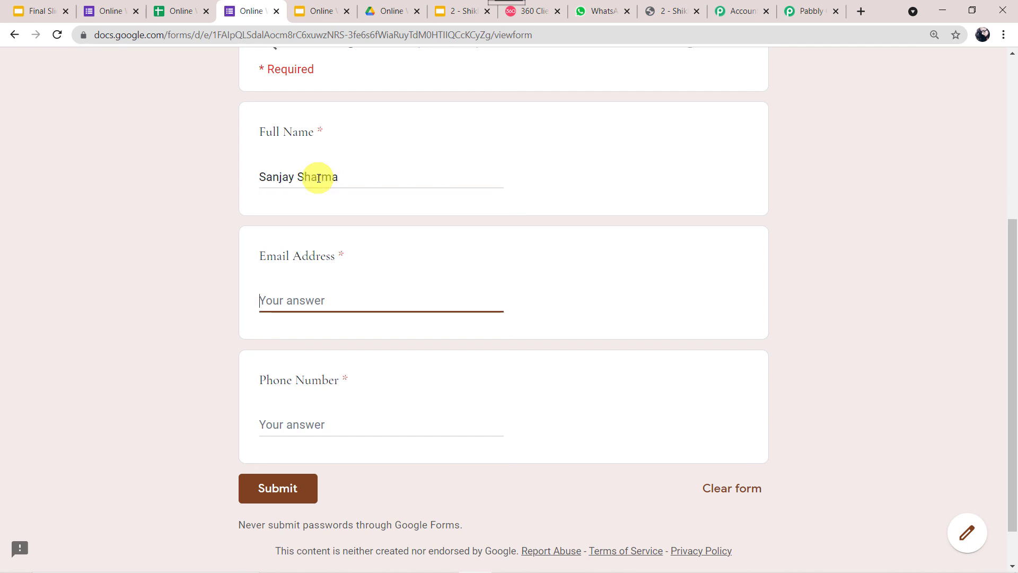
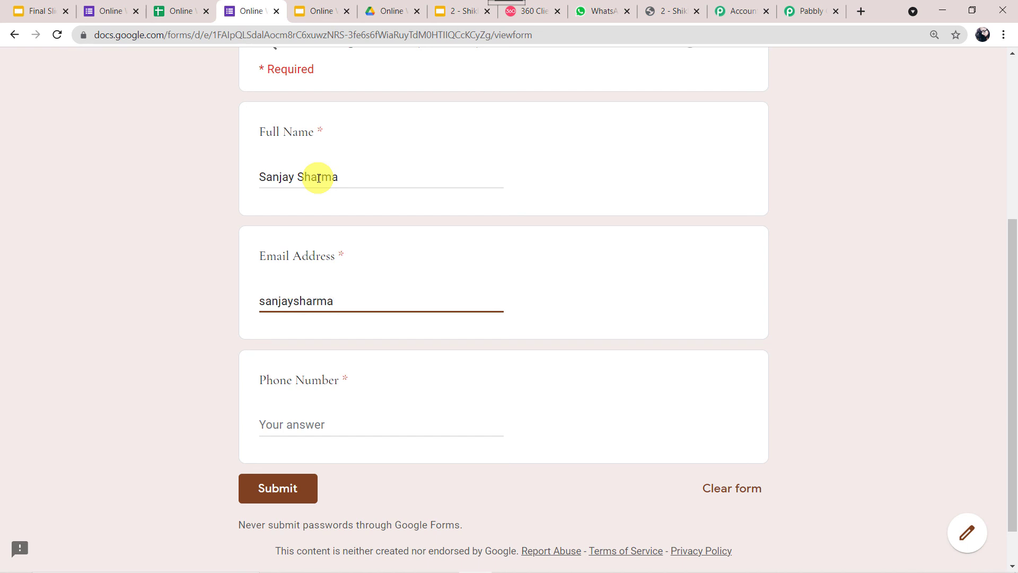
{"action": "key", "text": "Tab"}
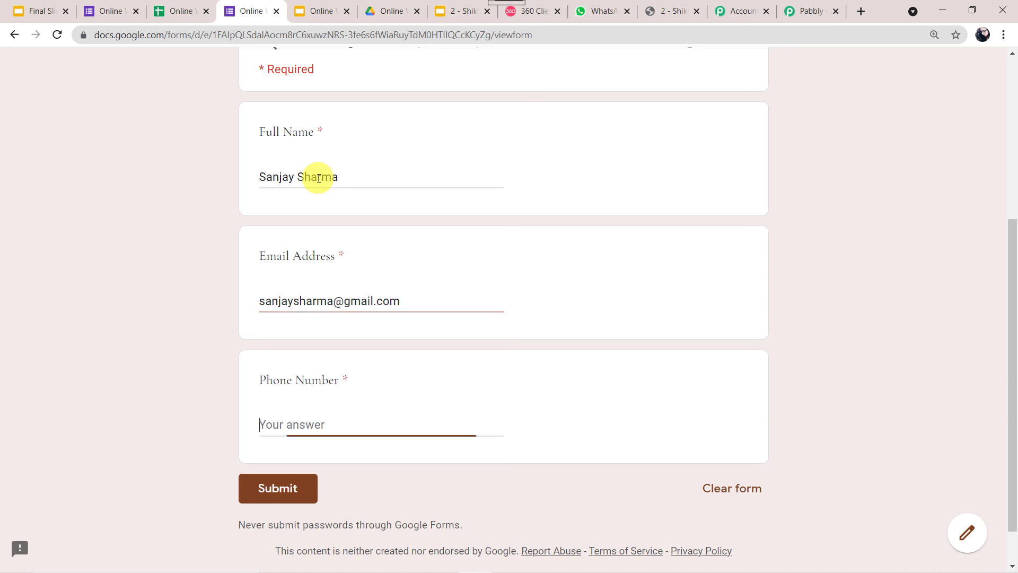
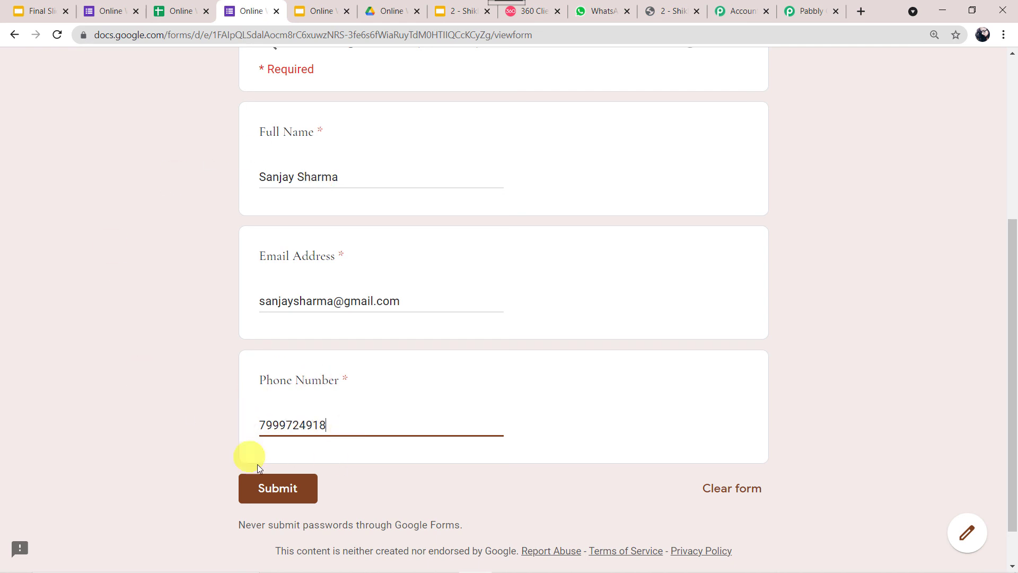
{"action": "left_click", "coordinate": [255, 488]}
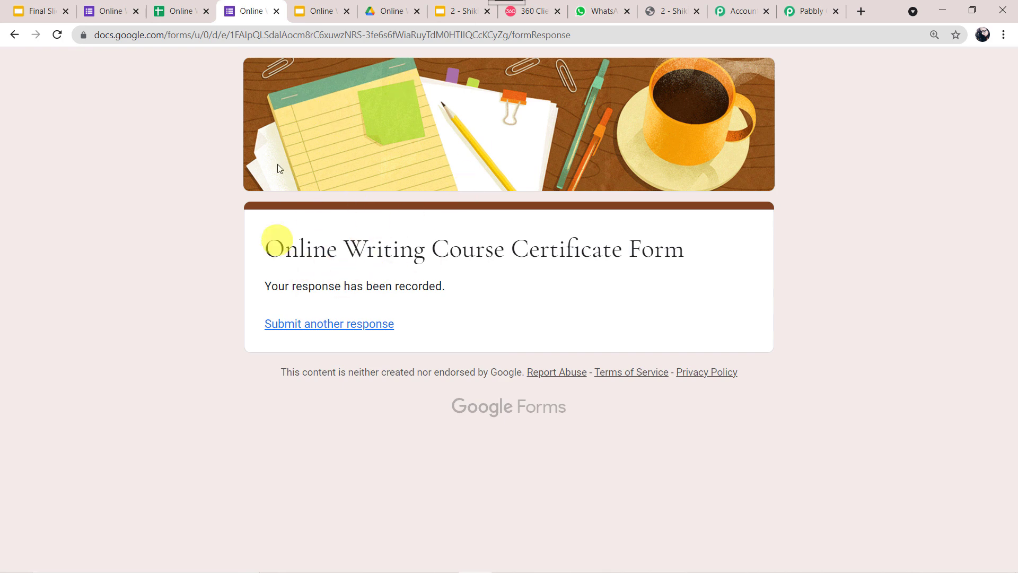
{"action": "left_click", "coordinate": [184, 23]}
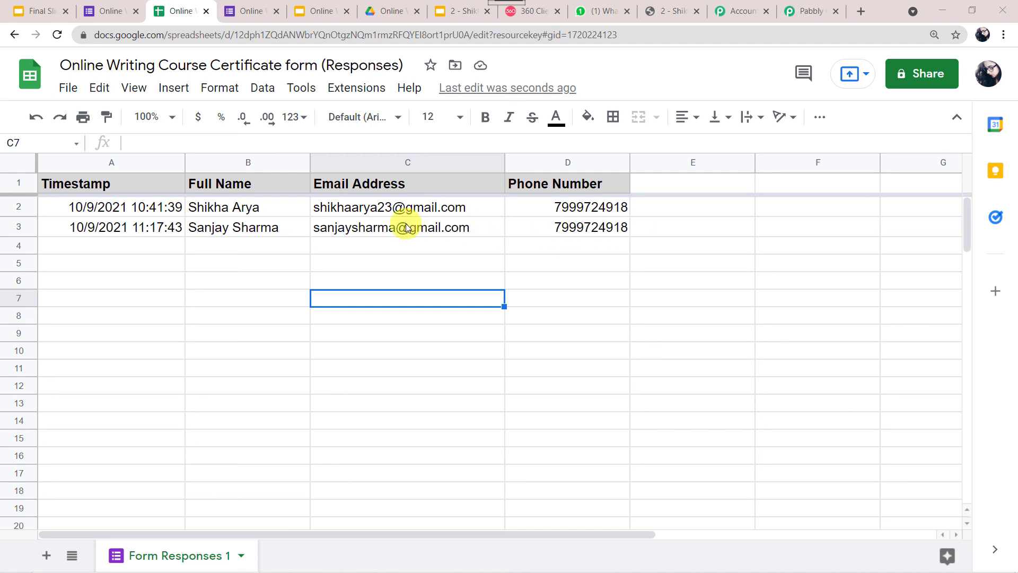
Check the new response in row 3, then view the second certificate in the Online Writing Course Certificates folder
{"action": "mouse_move", "coordinate": [403, 228]}
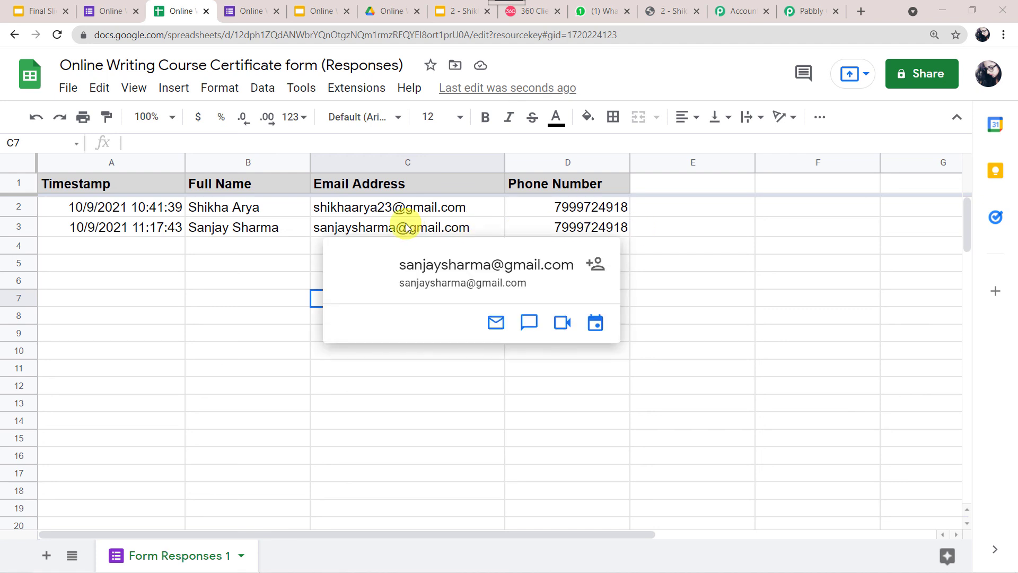
{"action": "left_click", "coordinate": [393, 11]}
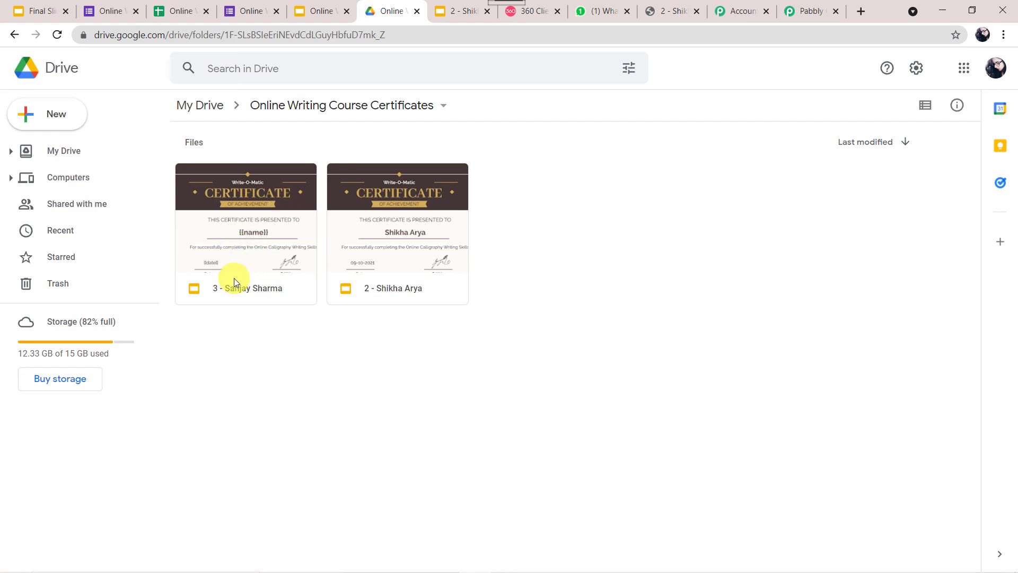
Download and open the second certificate PDF received in WhatsApp Web
{"action": "left_click", "coordinate": [606, 12]}
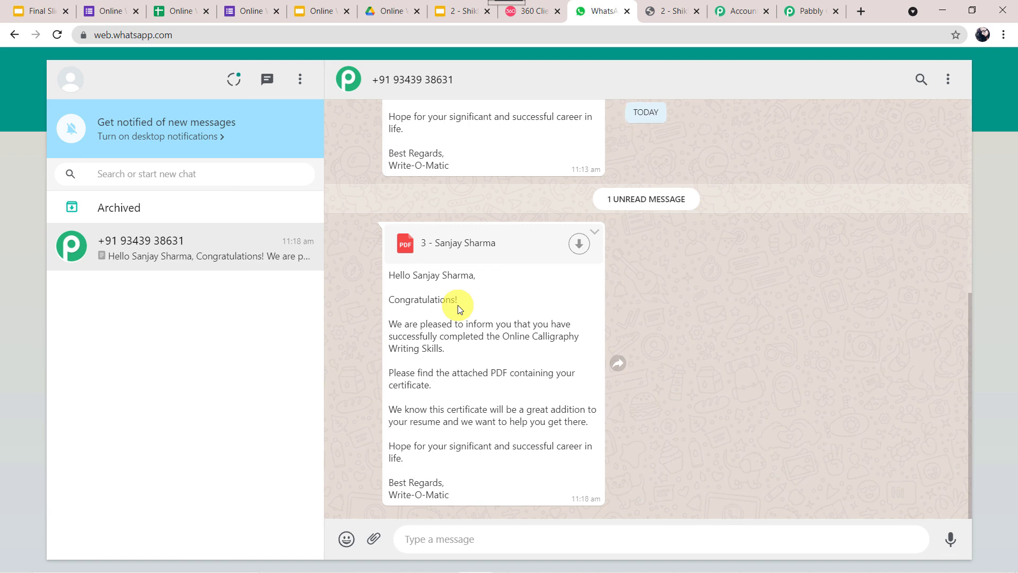
{"action": "left_click", "coordinate": [581, 247]}
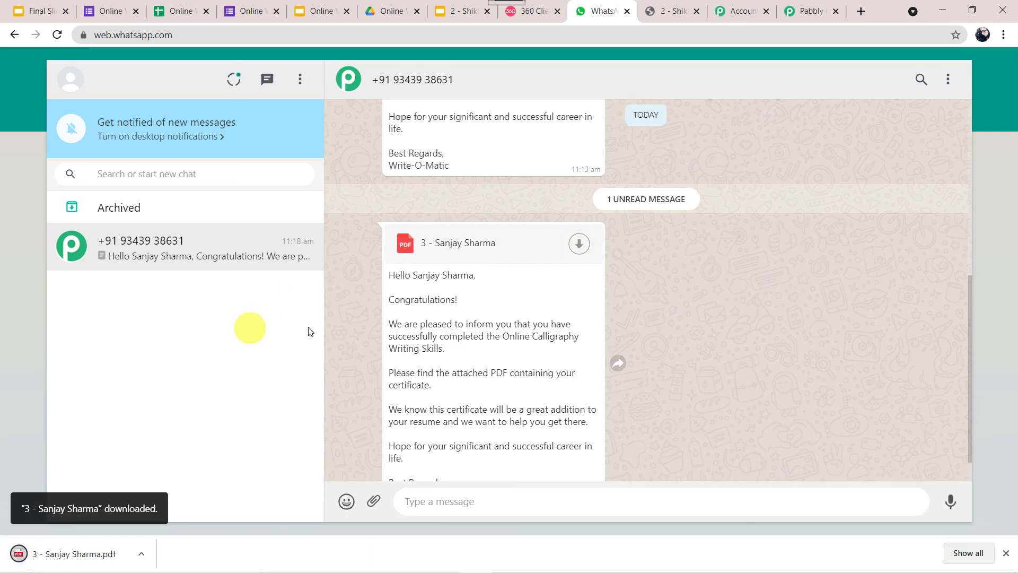
{"action": "left_click", "coordinate": [73, 563]}
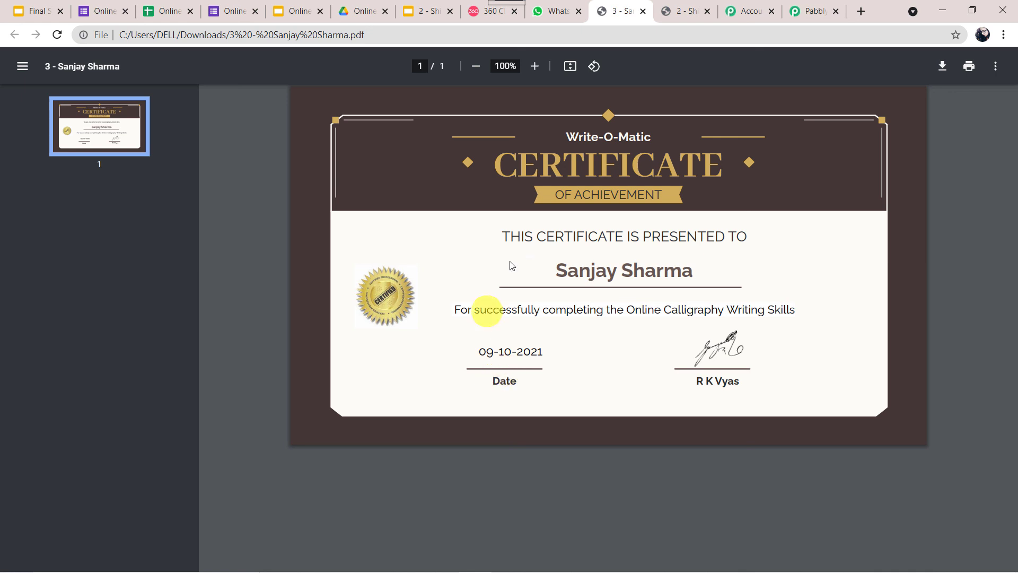
{"action": "left_click", "coordinate": [808, 11]}
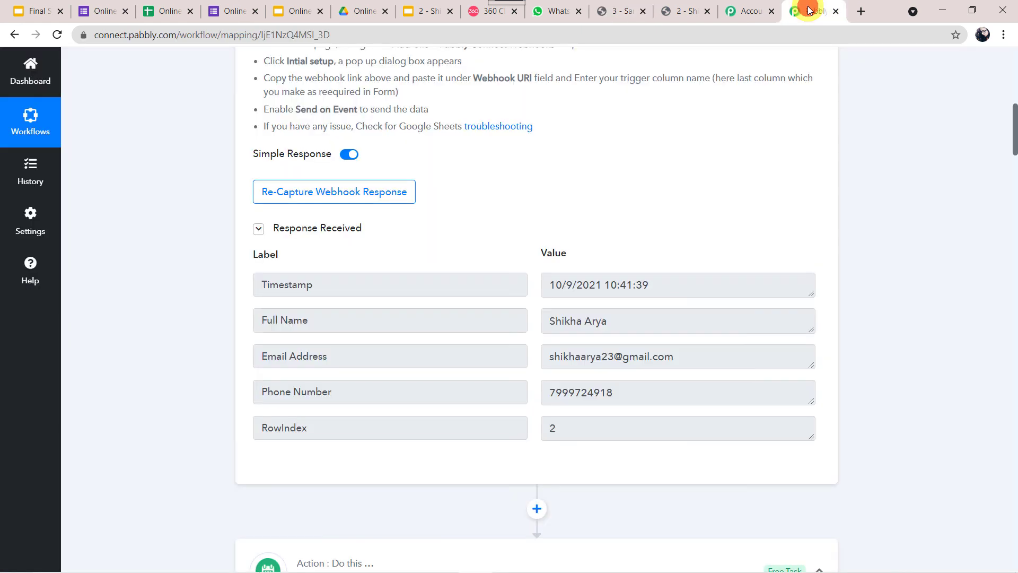
Collapse the Google Forms, Date/Time Formatter, Google Slides, Google Drive and WhatsApp by 360Dialog steps
{"action": "scroll", "coordinate": [174, 164], "scroll_direction": "up", "scroll_amount": 10}
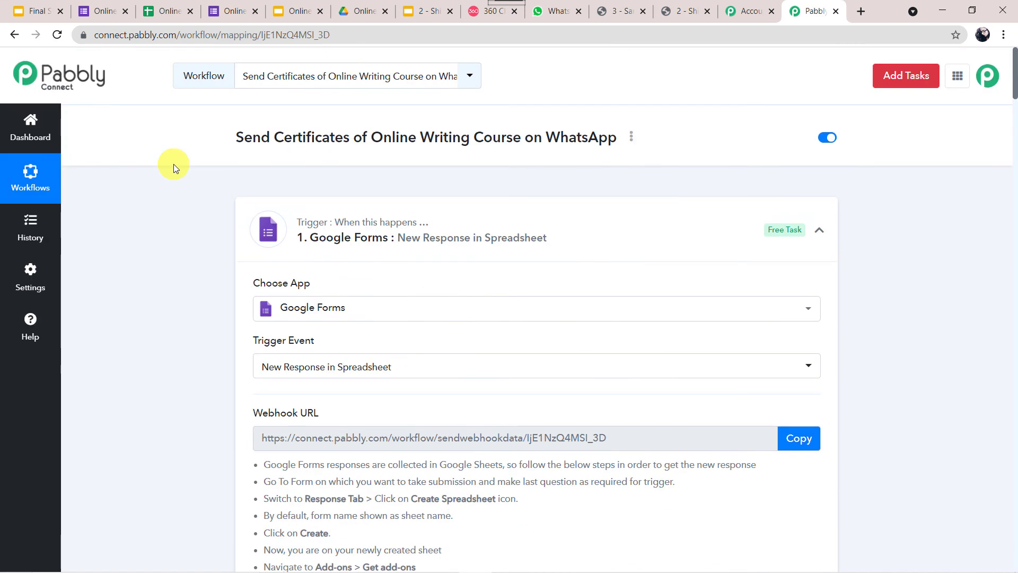
{"action": "left_click", "coordinate": [513, 231]}
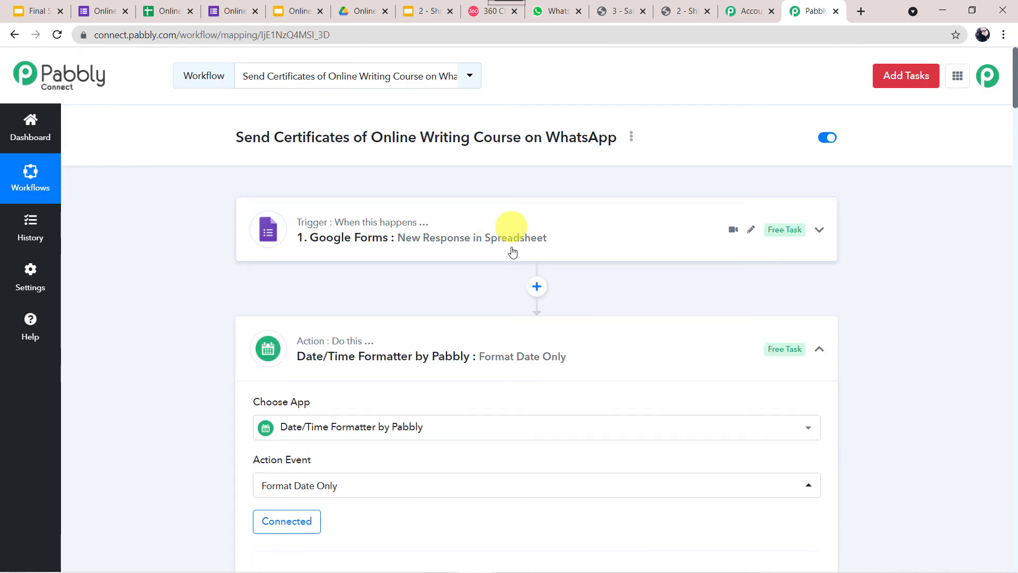
{"action": "left_click", "coordinate": [511, 334]}
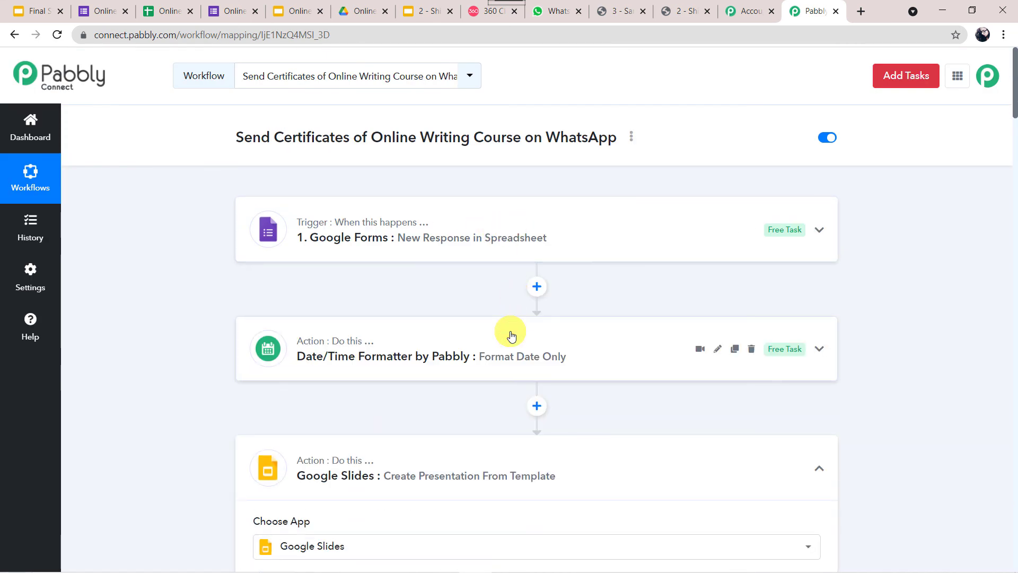
{"action": "left_click", "coordinate": [515, 461]}
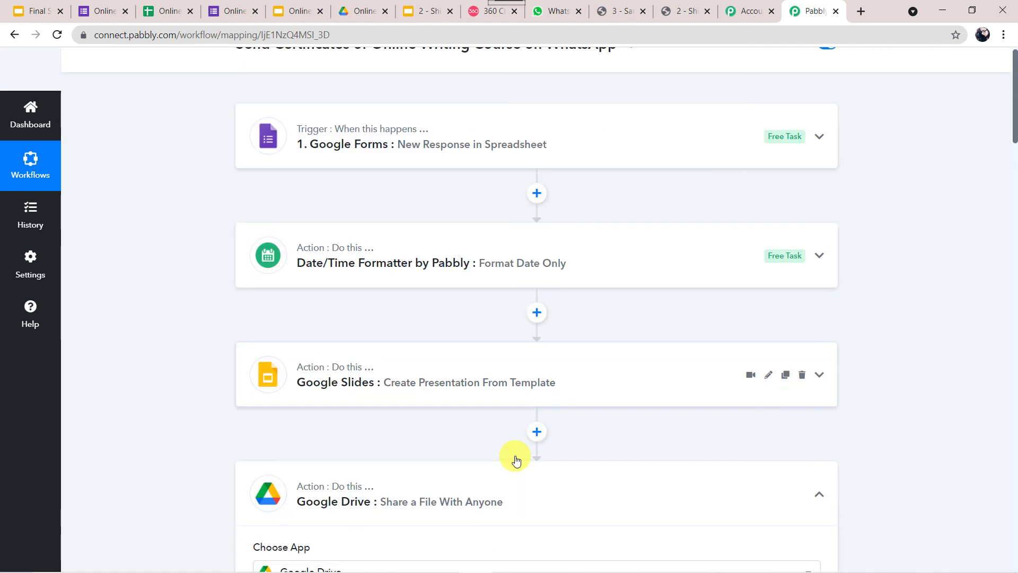
{"action": "left_click", "coordinate": [555, 390]}
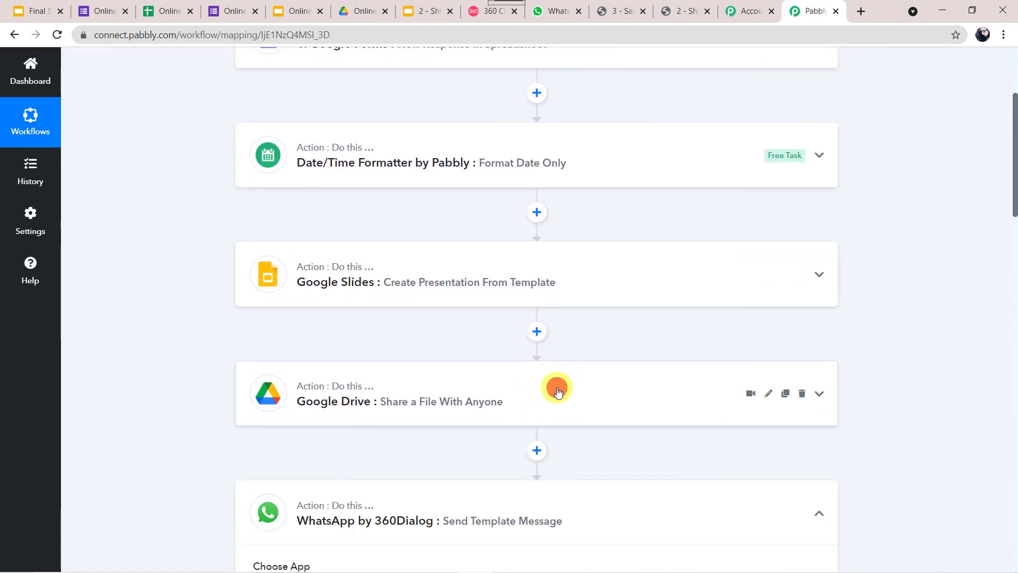
{"action": "left_click", "coordinate": [593, 357]}
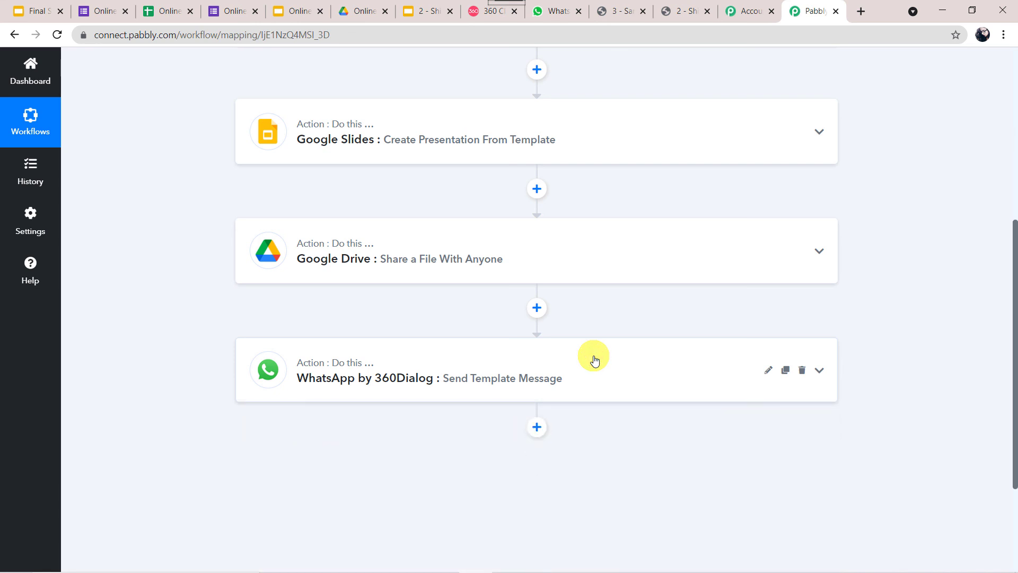
{"action": "scroll", "coordinate": [191, 169], "scroll_direction": "up", "scroll_amount": 5}
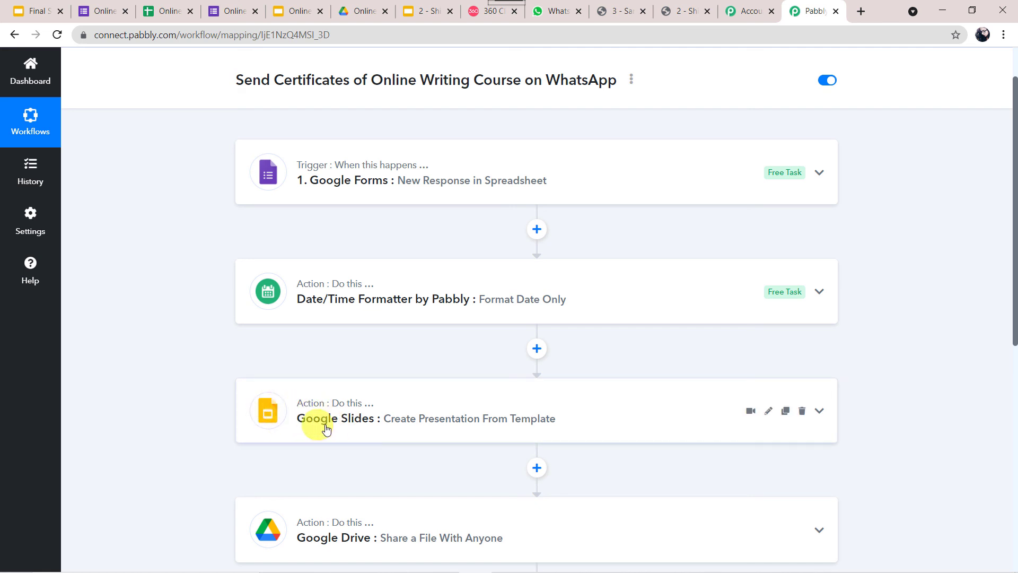
{"action": "scroll", "coordinate": [152, 464], "scroll_direction": "down", "scroll_amount": 3}
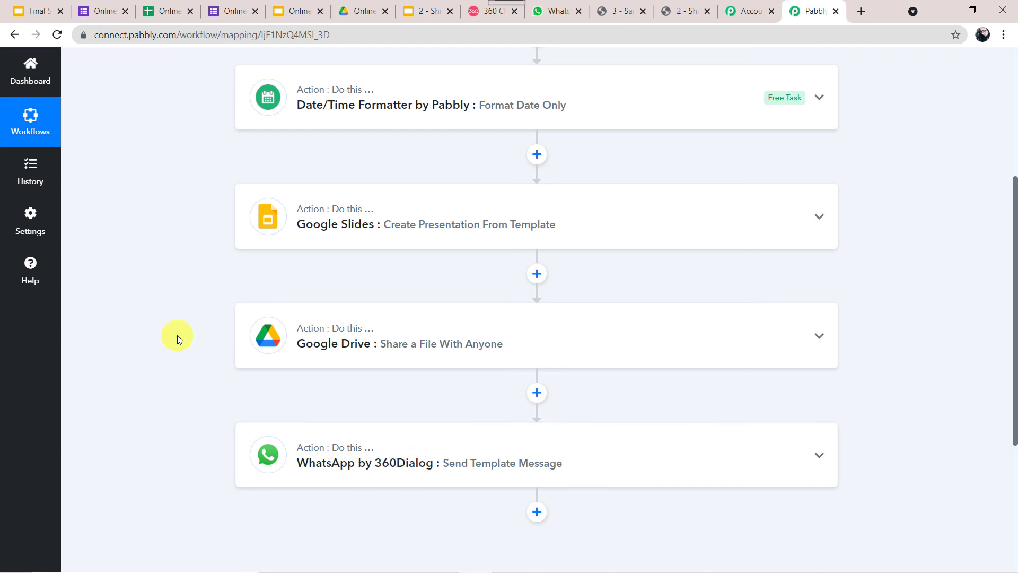
{"action": "scroll", "coordinate": [177, 335], "scroll_direction": "up", "scroll_amount": 3}
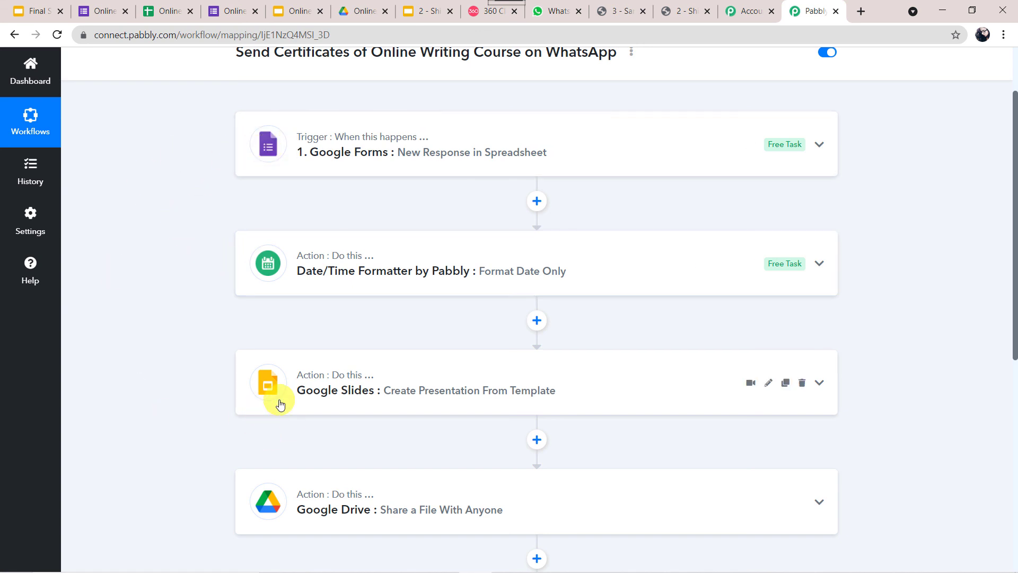
{"action": "scroll", "coordinate": [249, 483], "scroll_direction": "down", "scroll_amount": 3}
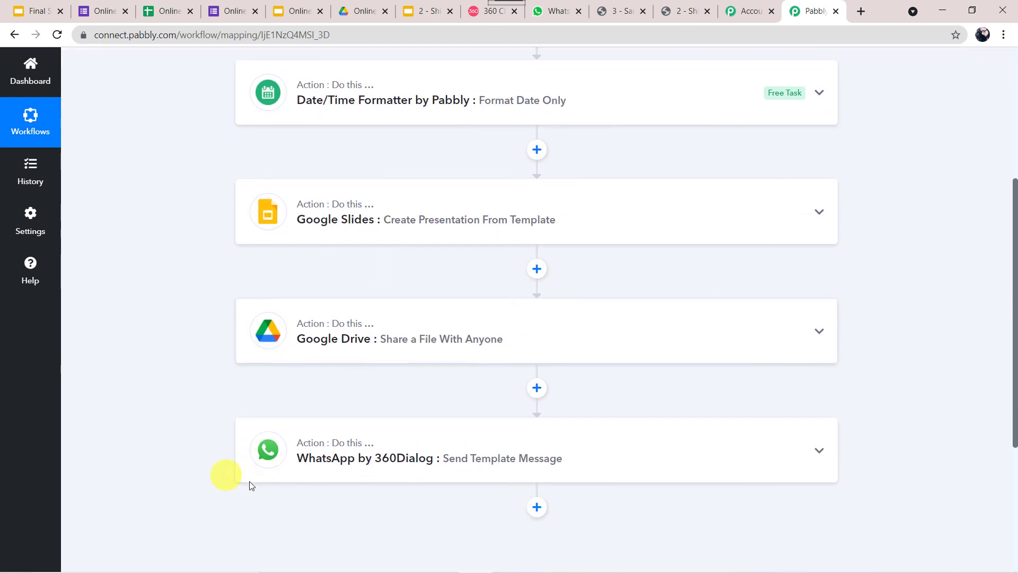
{"action": "scroll", "coordinate": [222, 157], "scroll_direction": "up", "scroll_amount": 5}
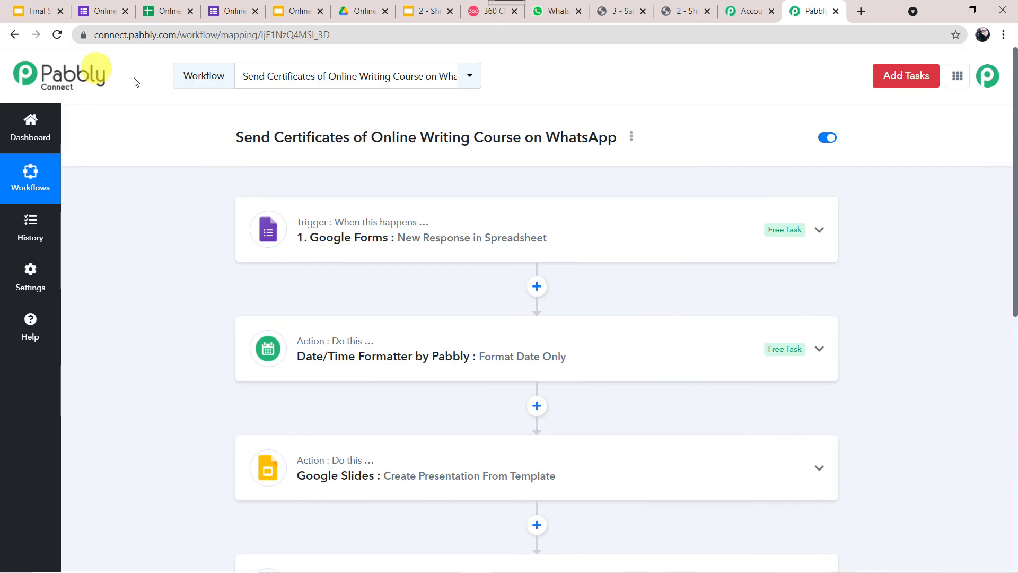